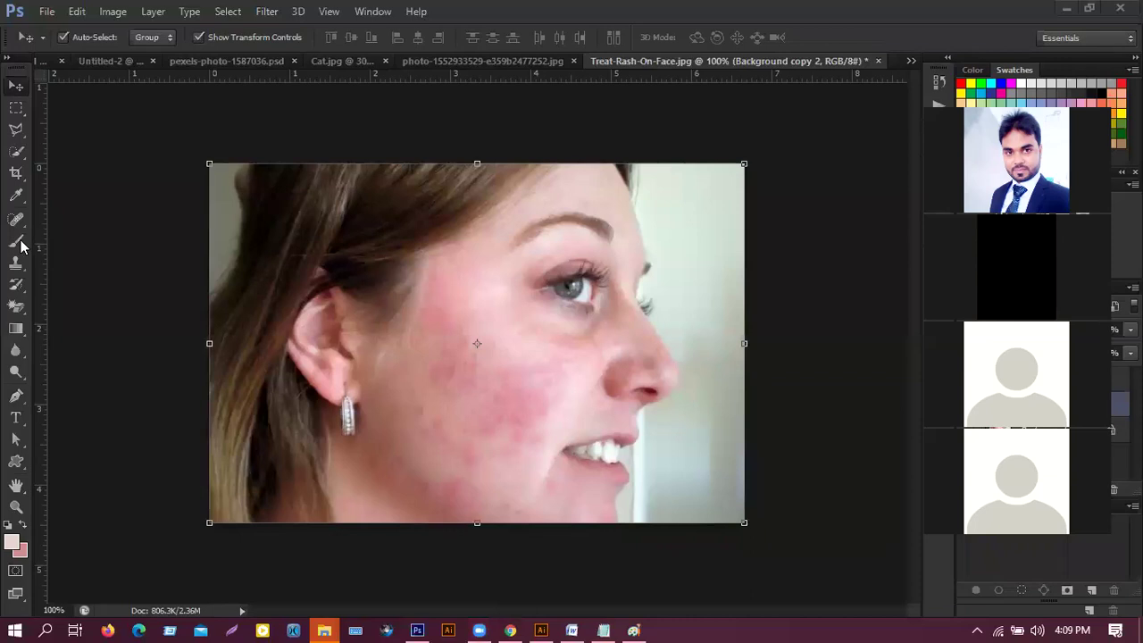
Activate the Brush tool and reduce the brush size to 45 px for retouching the rash on the cheek
{"action": "left_click", "coordinate": [17, 241]}
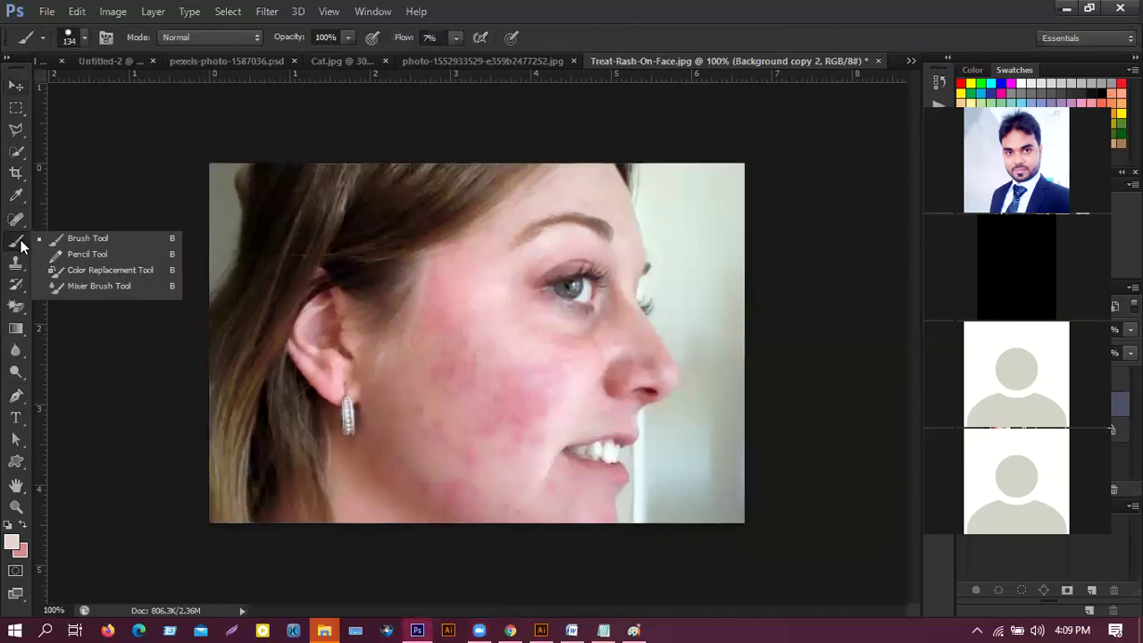
{"action": "left_click", "coordinate": [112, 238]}
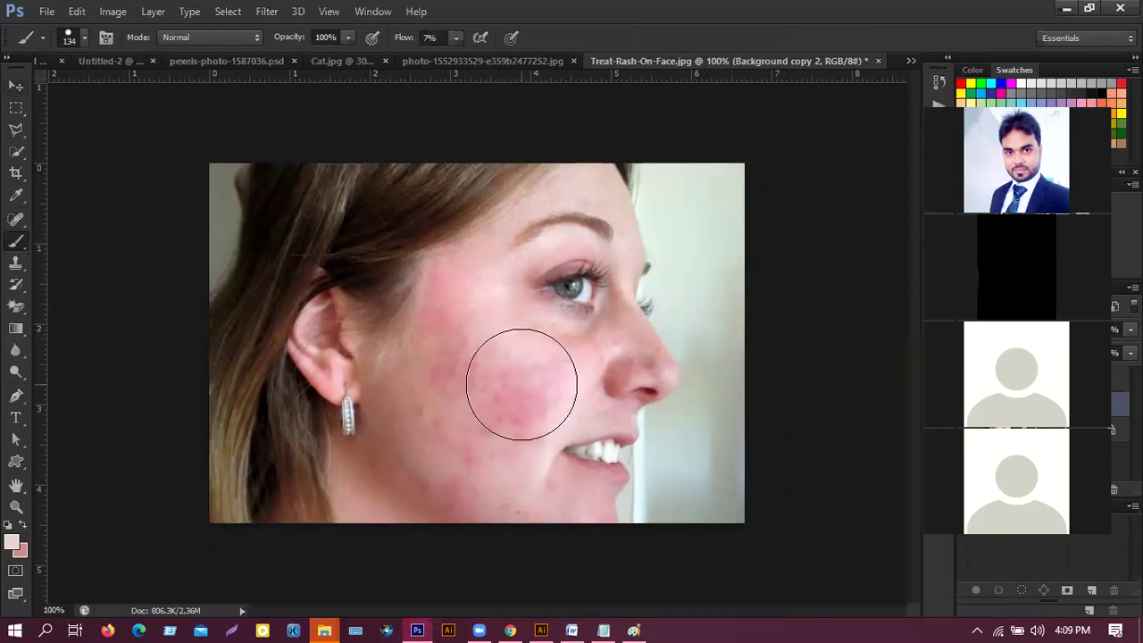
{"action": "scroll", "coordinate": [480, 363], "scroll_direction": "up", "scroll_amount": 1, "text": "alt"}
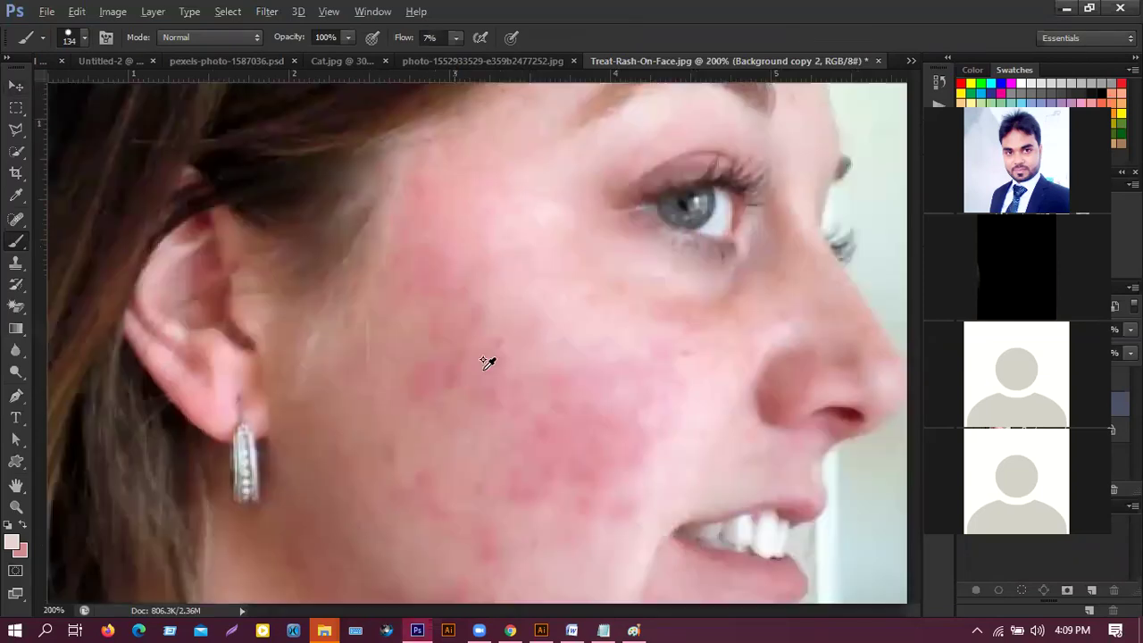
{"action": "scroll", "coordinate": [500, 348], "scroll_direction": "up", "scroll_amount": 1, "text": "alt"}
{"action": "scroll", "coordinate": [510, 334], "scroll_direction": "down", "scroll_amount": 1, "text": "alt"}
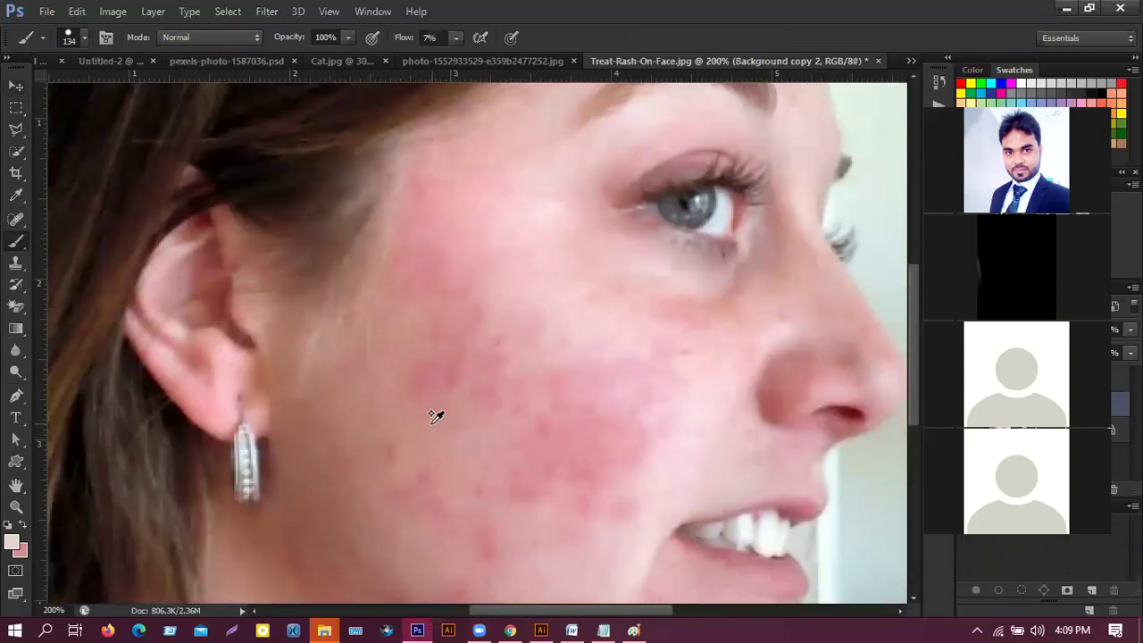
{"action": "key", "text": "bracketleft"}
{"action": "key", "text": "bracketleft"}
{"action": "key", "text": "bracketleft"}
{"action": "key", "text": "bracketleft"}
{"action": "key", "text": "bracketleft"}
{"action": "key", "text": "bracketleft"}
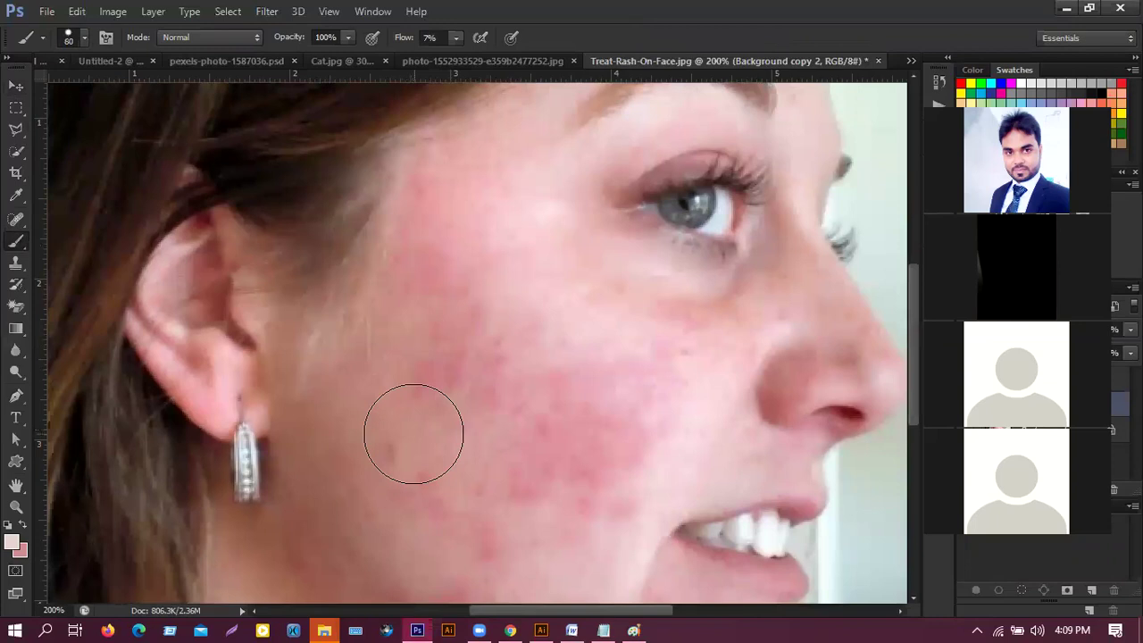
{"action": "scroll", "coordinate": [421, 437], "scroll_direction": "up", "scroll_amount": 1, "text": "alt"}
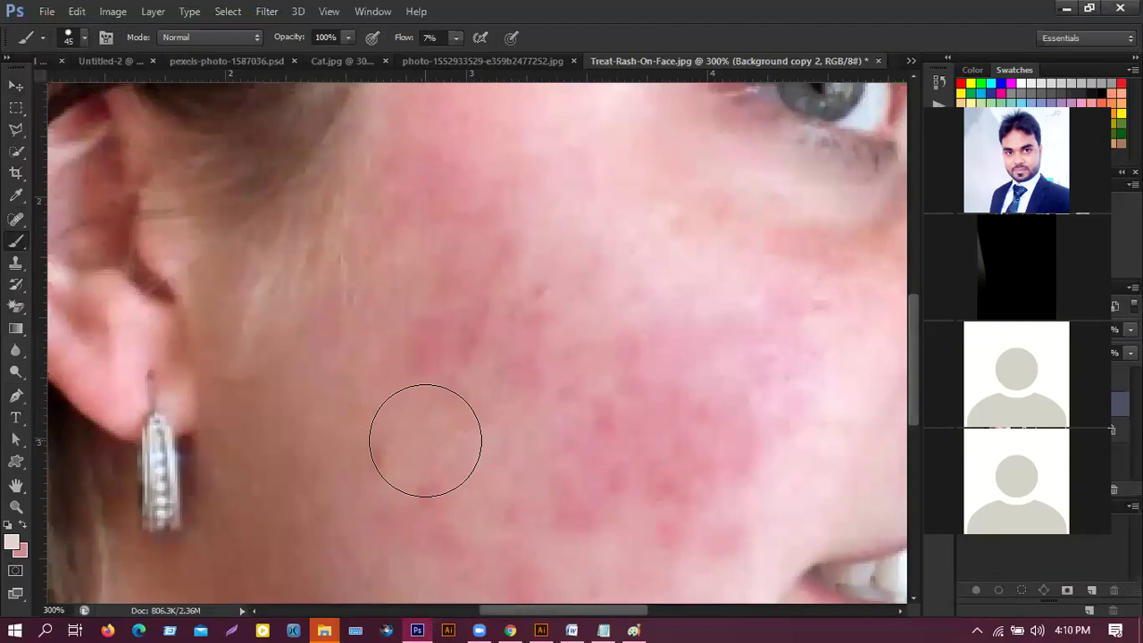
Sample the clear skin tone on the cheek and paint over the red blotches between the ear and mid-cheek
{"action": "left_click", "coordinate": [426, 438], "text": "alt"}
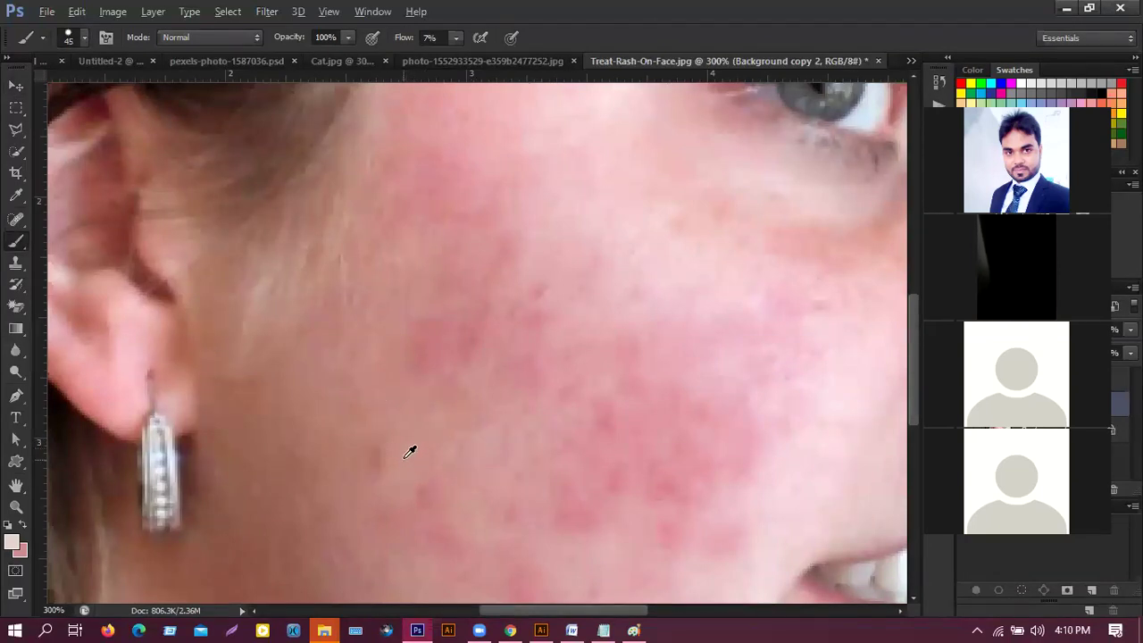
{"action": "left_click", "coordinate": [440, 427], "text": "alt"}
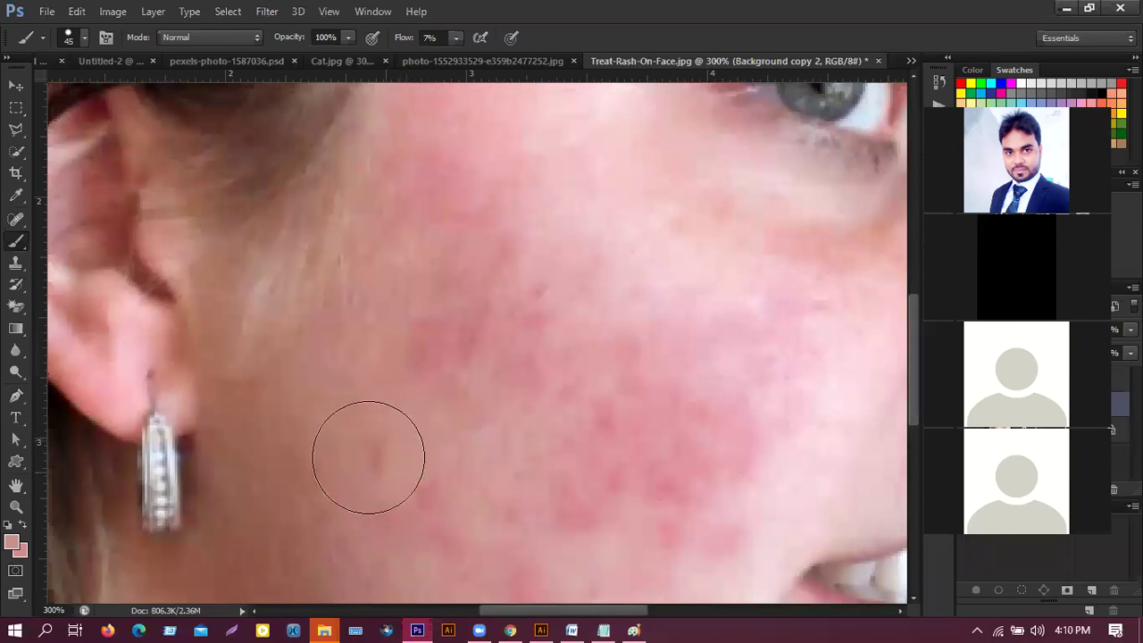
{"action": "left_click_drag", "start_coordinate": [408, 309], "coordinate": [416, 331]}
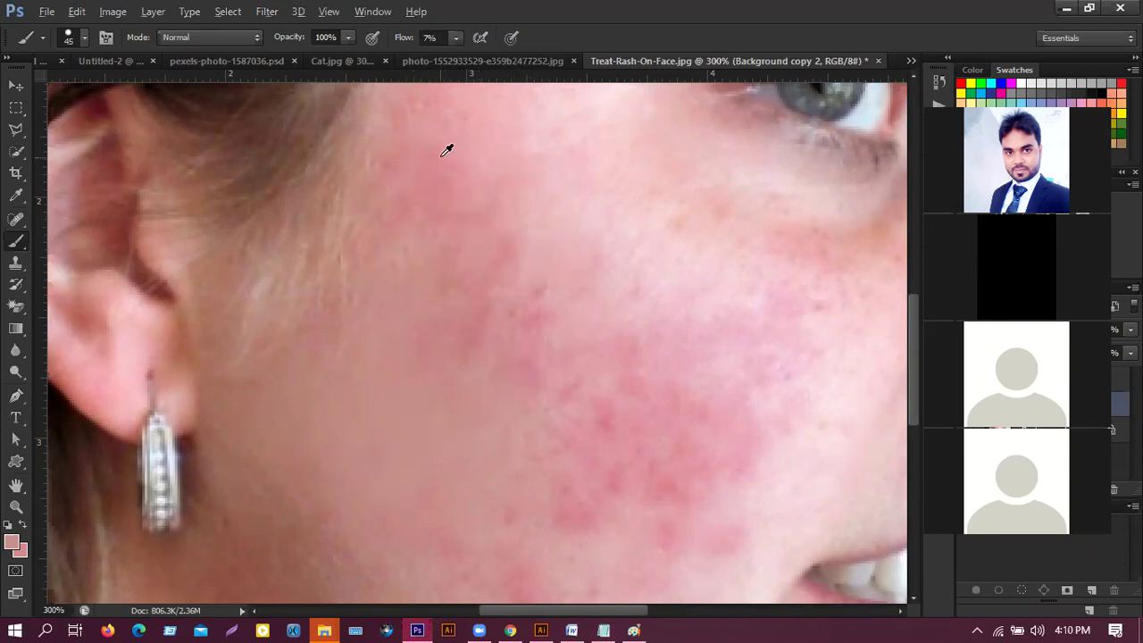
Sample the pink skin tone of the upper cheek and paint it over the rash down the middle of the cheek
{"action": "left_click", "coordinate": [468, 145], "text": "alt"}
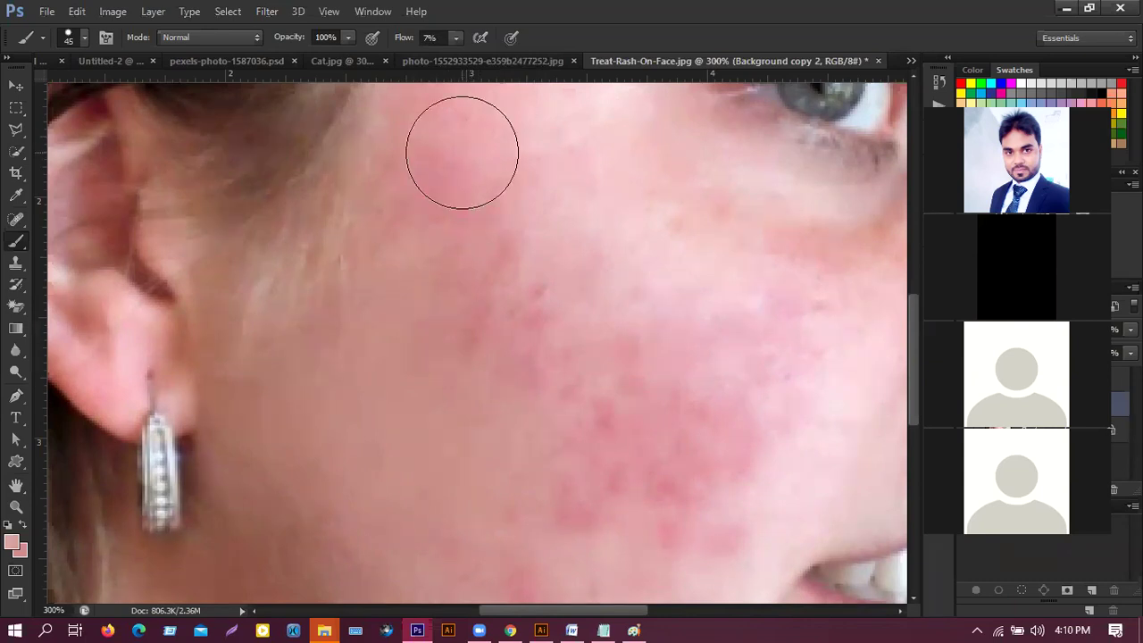
{"action": "mouse_move", "coordinate": [406, 247]}
{"action": "left_mouse_down"}
{"action": "mouse_move", "coordinate": [557, 440]}
{"action": "mouse_move", "coordinate": [409, 227]}
{"action": "mouse_move", "coordinate": [582, 413]}
{"action": "mouse_move", "coordinate": [475, 214]}
{"action": "mouse_move", "coordinate": [641, 430]}
{"action": "mouse_move", "coordinate": [547, 261]}
{"action": "mouse_move", "coordinate": [647, 413]}
{"action": "mouse_move", "coordinate": [507, 393]}
{"action": "mouse_move", "coordinate": [335, 199]}
{"action": "mouse_move", "coordinate": [354, 191]}
{"action": "mouse_move", "coordinate": [334, 278]}
{"action": "mouse_move", "coordinate": [423, 329]}
{"action": "left_mouse_up"}
{"action": "scroll", "coordinate": [597, 251], "scroll_direction": "down", "scroll_amount": 1, "text": "alt"}
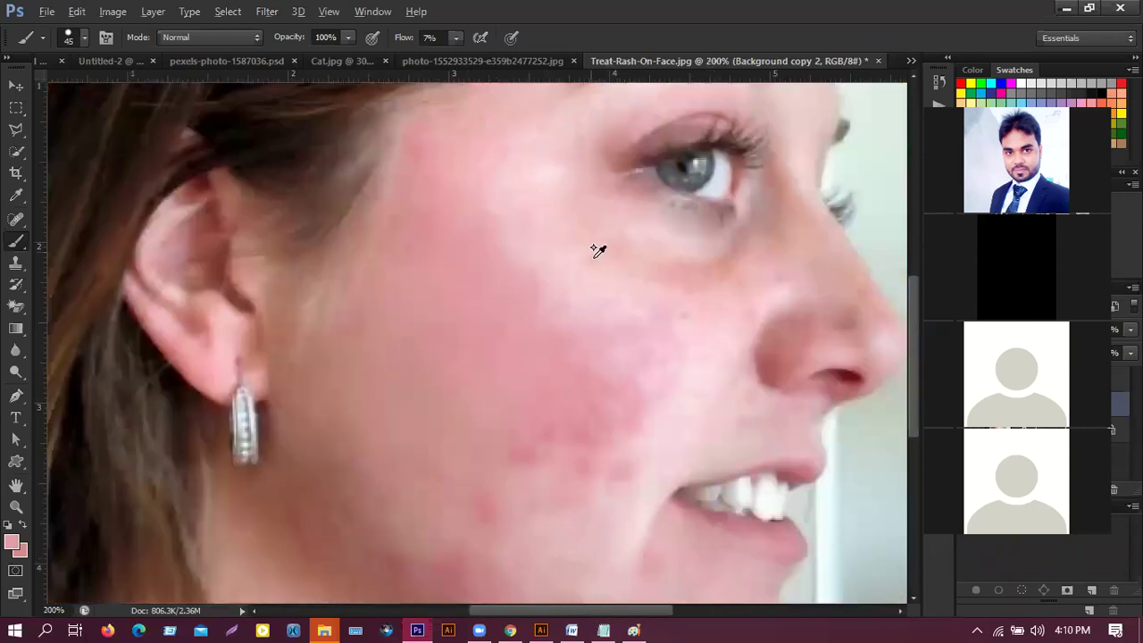
{"action": "scroll", "coordinate": [530, 258], "scroll_direction": "up", "scroll_amount": 1, "text": "alt"}
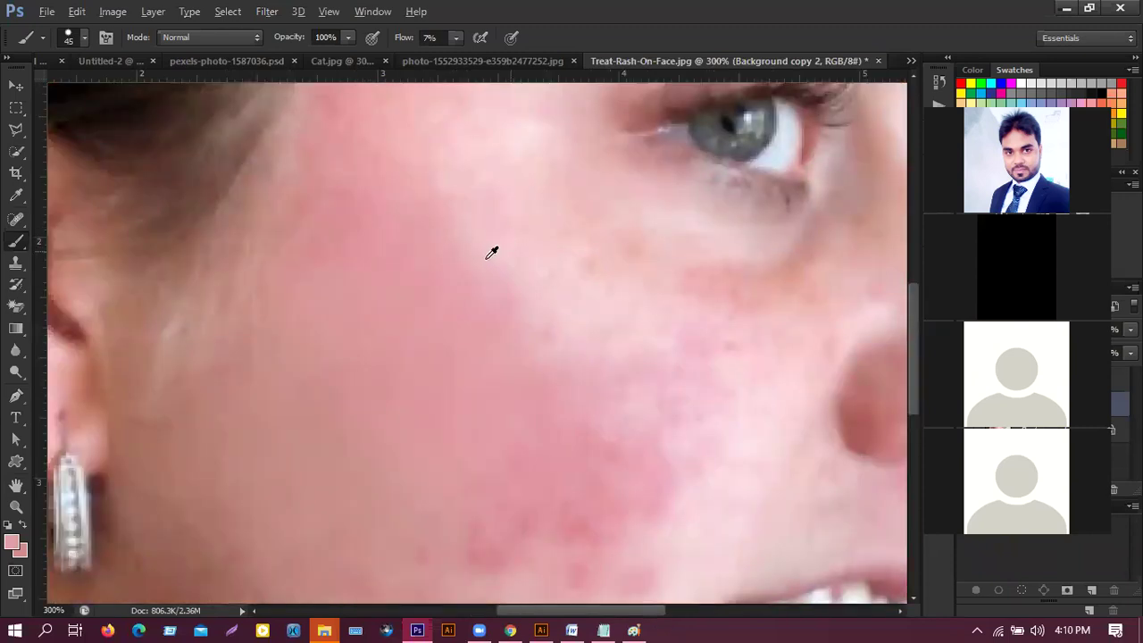
{"action": "left_click", "coordinate": [513, 272], "text": "alt"}
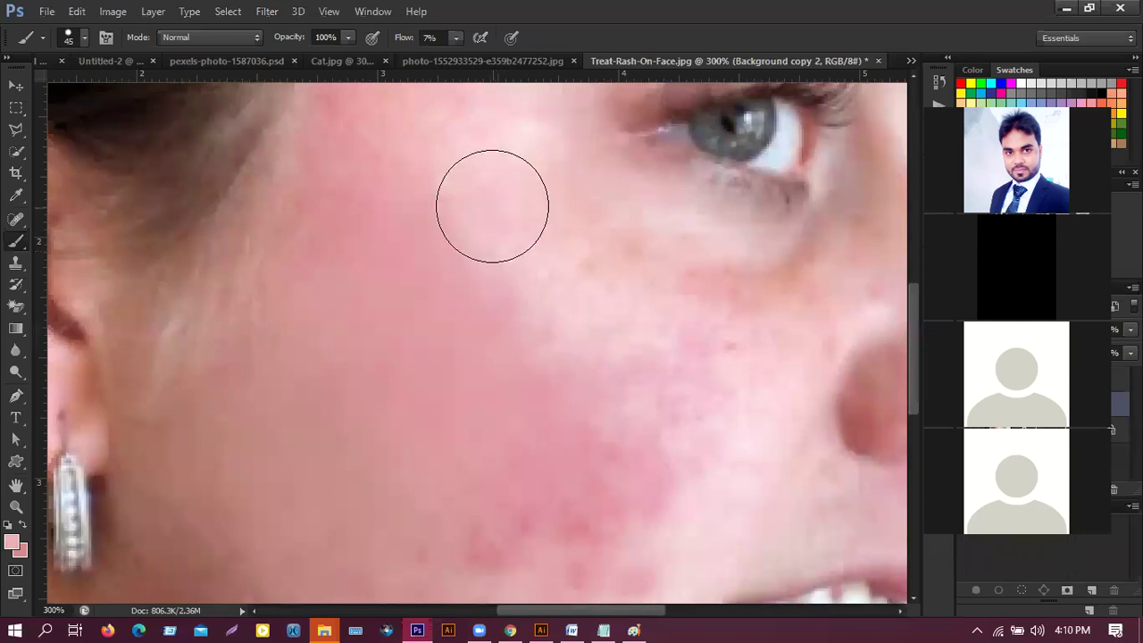
{"action": "mouse_move", "coordinate": [594, 260]}
{"action": "left_mouse_down"}
{"action": "mouse_move", "coordinate": [576, 365]}
{"action": "mouse_move", "coordinate": [449, 191]}
{"action": "mouse_move", "coordinate": [569, 413]}
{"action": "mouse_move", "coordinate": [390, 223]}
{"action": "mouse_move", "coordinate": [693, 421]}
{"action": "mouse_move", "coordinate": [725, 352]}
{"action": "mouse_move", "coordinate": [637, 472]}
{"action": "mouse_move", "coordinate": [553, 423]}
{"action": "mouse_move", "coordinate": [526, 430]}
{"action": "mouse_move", "coordinate": [361, 277]}
{"action": "mouse_move", "coordinate": [537, 460]}
{"action": "mouse_move", "coordinate": [660, 379]}
{"action": "left_mouse_up"}
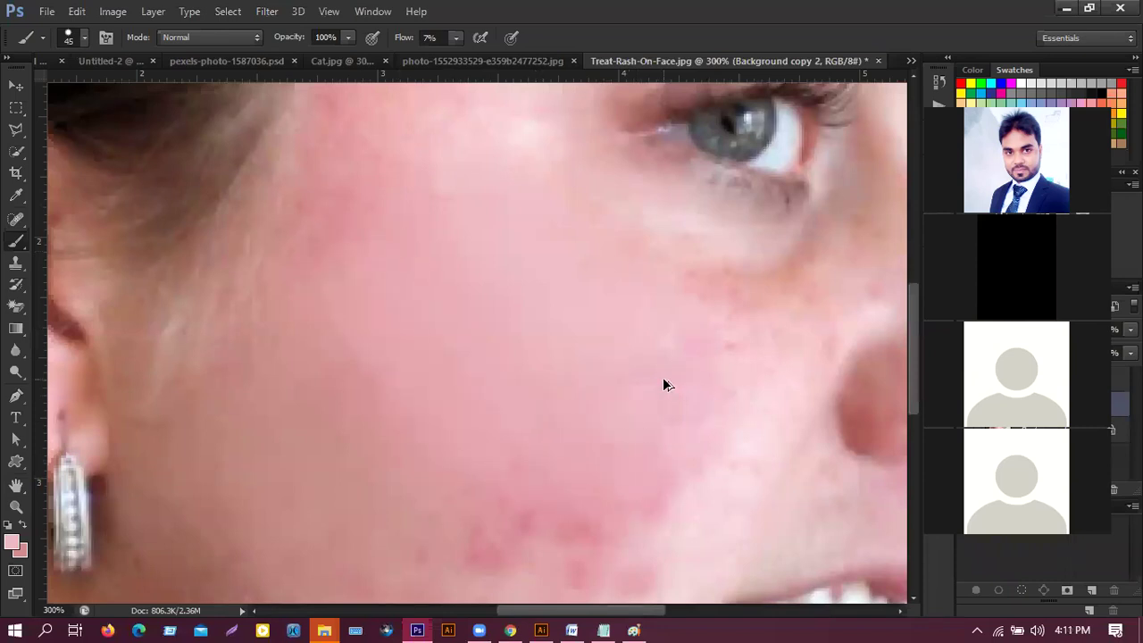
{"action": "key", "text": "ctrl+z"}
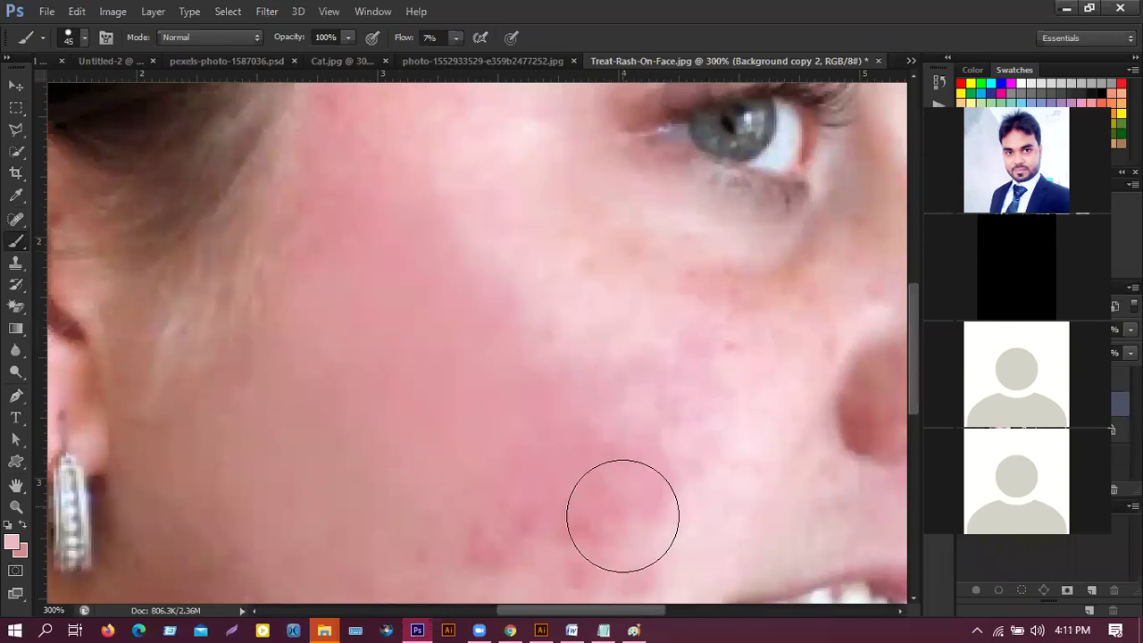
{"action": "left_click", "coordinate": [485, 624]}
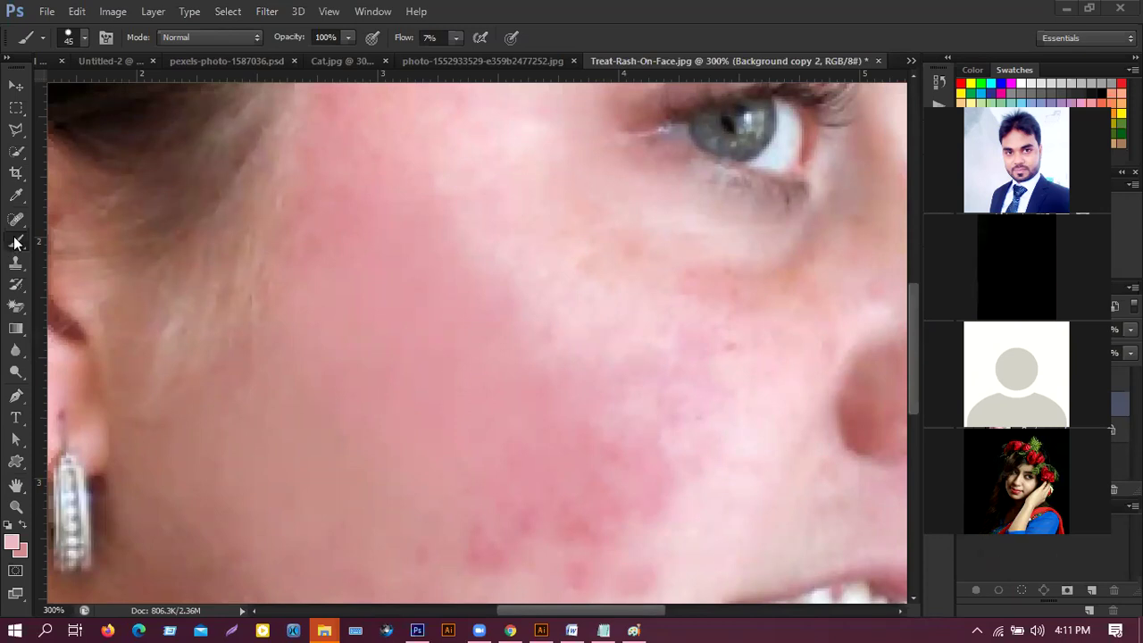
Sample the light skin tone beside the eye and paint it across the cheek below the eye towards the mouth
{"action": "mouse_move", "coordinate": [527, 237]}
{"action": "left_mouse_down"}
{"action": "mouse_move", "coordinate": [559, 214]}
{"action": "mouse_move", "coordinate": [527, 228]}
{"action": "mouse_move", "coordinate": [565, 247]}
{"action": "left_mouse_up"}
{"action": "left_click", "coordinate": [530, 223], "text": "alt"}
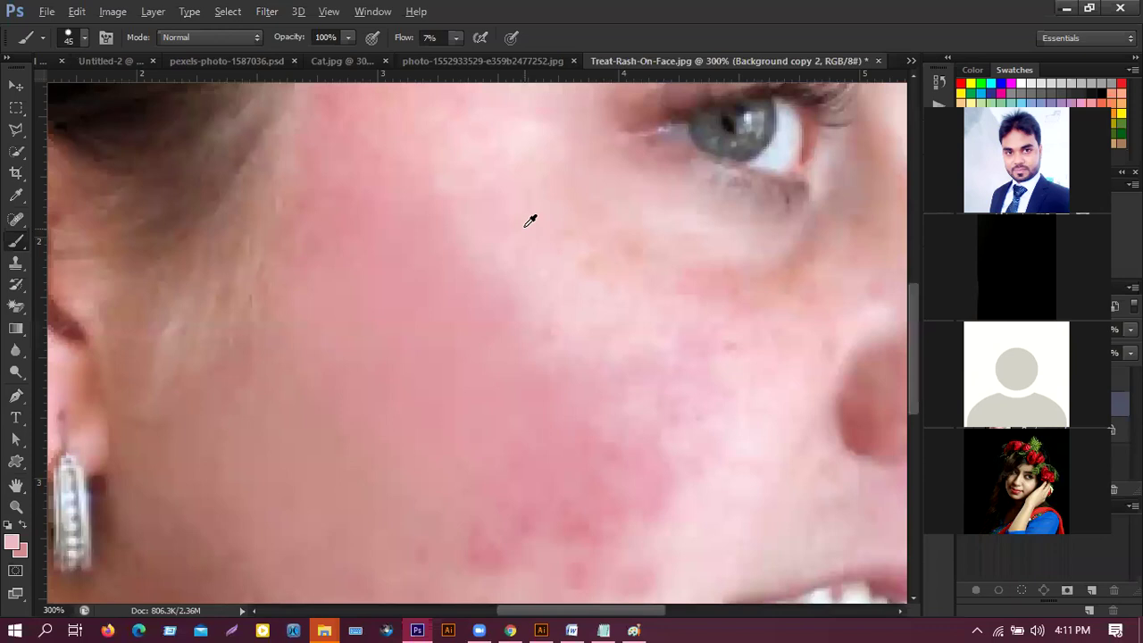
{"action": "left_click", "coordinate": [518, 201], "text": "alt"}
{"action": "mouse_move", "coordinate": [508, 152]}
{"action": "left_mouse_down"}
{"action": "mouse_move", "coordinate": [563, 331]}
{"action": "mouse_move", "coordinate": [461, 174]}
{"action": "mouse_move", "coordinate": [533, 258]}
{"action": "mouse_move", "coordinate": [685, 328]}
{"action": "mouse_move", "coordinate": [733, 322]}
{"action": "mouse_move", "coordinate": [637, 400]}
{"action": "mouse_move", "coordinate": [580, 365]}
{"action": "mouse_move", "coordinate": [678, 440]}
{"action": "mouse_move", "coordinate": [736, 360]}
{"action": "mouse_move", "coordinate": [669, 510]}
{"action": "left_mouse_up"}
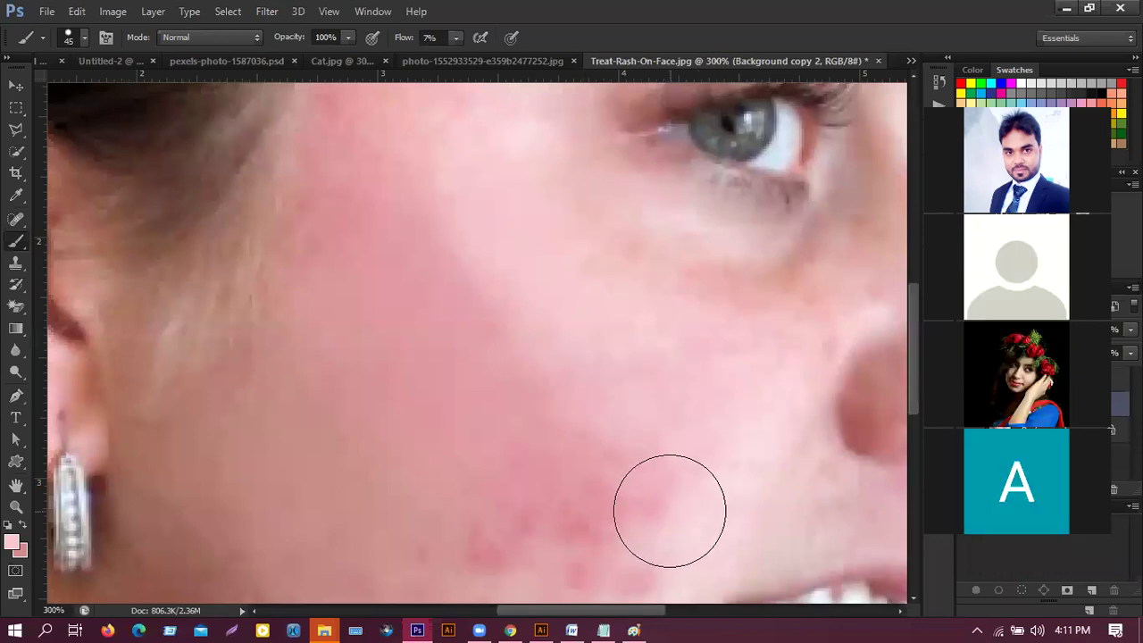
Sample the skin tone of the lower cheek and paint over the remaining red spots beside the mouth and jaw
{"action": "scroll", "coordinate": [657, 472], "scroll_direction": "down", "scroll_amount": 2}
{"action": "scroll", "coordinate": [676, 324], "scroll_direction": "down", "scroll_amount": 2}
{"action": "scroll", "coordinate": [648, 322], "scroll_direction": "up", "scroll_amount": 3}
{"action": "scroll", "coordinate": [648, 323], "scroll_direction": "up", "scroll_amount": 1}
{"action": "scroll", "coordinate": [615, 321], "scroll_direction": "down", "scroll_amount": 2}
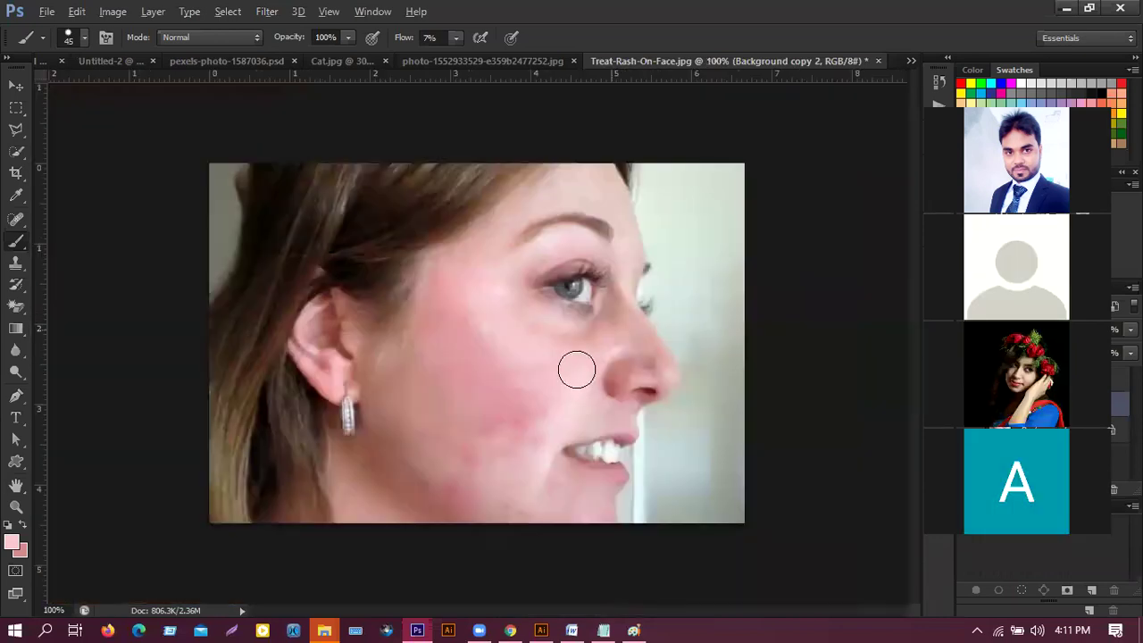
{"action": "left_click", "coordinate": [505, 458], "text": "alt"}
{"action": "mouse_move", "coordinate": [488, 462]}
{"action": "left_mouse_down"}
{"action": "mouse_move", "coordinate": [527, 393]}
{"action": "mouse_move", "coordinate": [479, 441]}
{"action": "mouse_move", "coordinate": [459, 439]}
{"action": "mouse_move", "coordinate": [462, 503]}
{"action": "mouse_move", "coordinate": [529, 386]}
{"action": "mouse_move", "coordinate": [517, 510]}
{"action": "mouse_move", "coordinate": [500, 434]}
{"action": "left_mouse_up"}
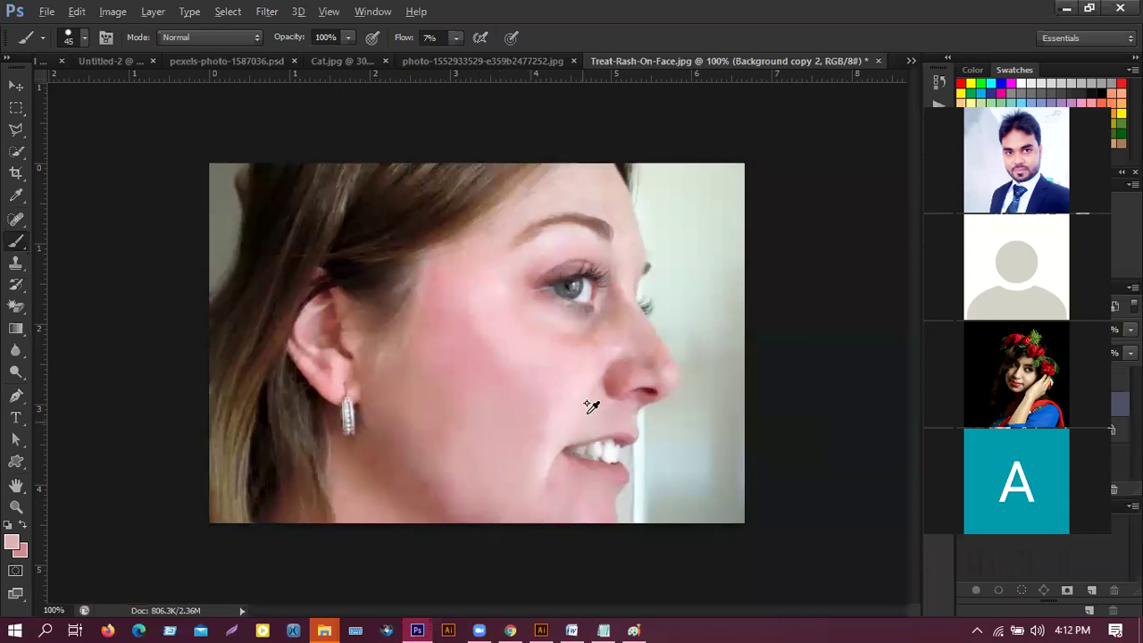
Sample the light skin tone near the corner of the mouth and set the brush opacity to 83%
{"action": "scroll", "coordinate": [580, 407], "scroll_direction": "up", "scroll_amount": 2}
{"action": "left_click", "coordinate": [488, 448], "text": "alt"}
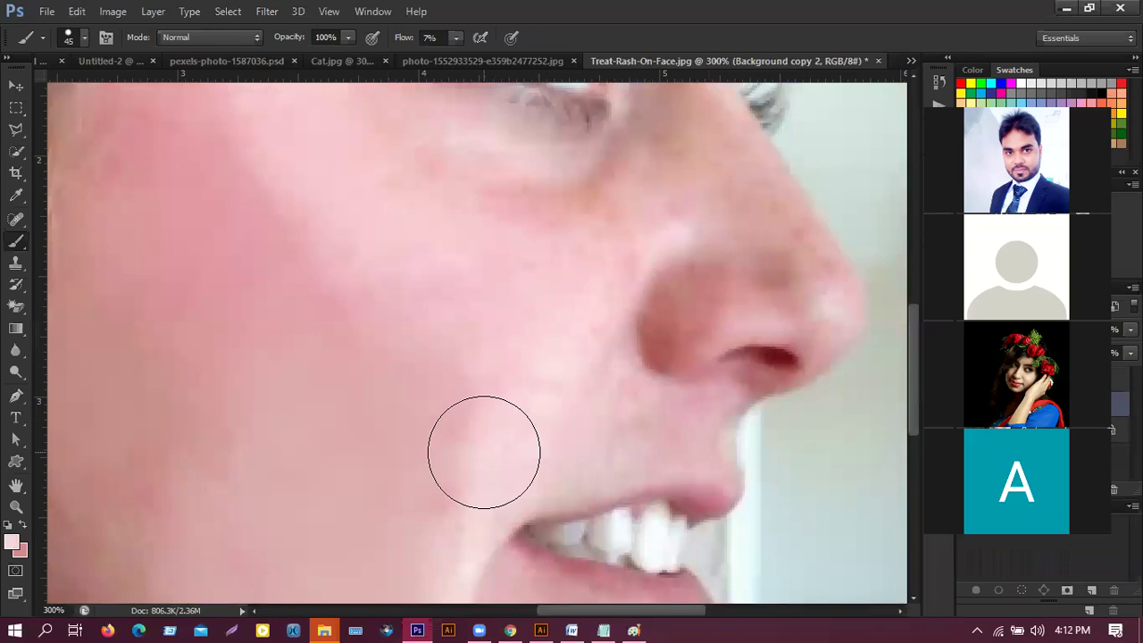
{"action": "left_click", "coordinate": [455, 39]}
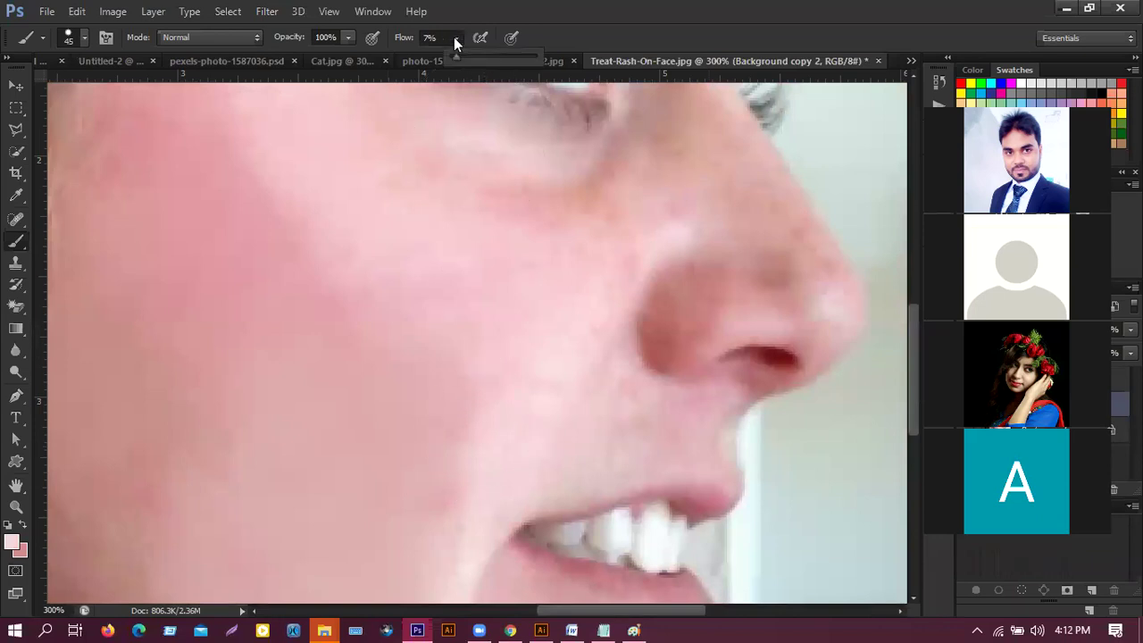
{"action": "left_click", "coordinate": [337, 48]}
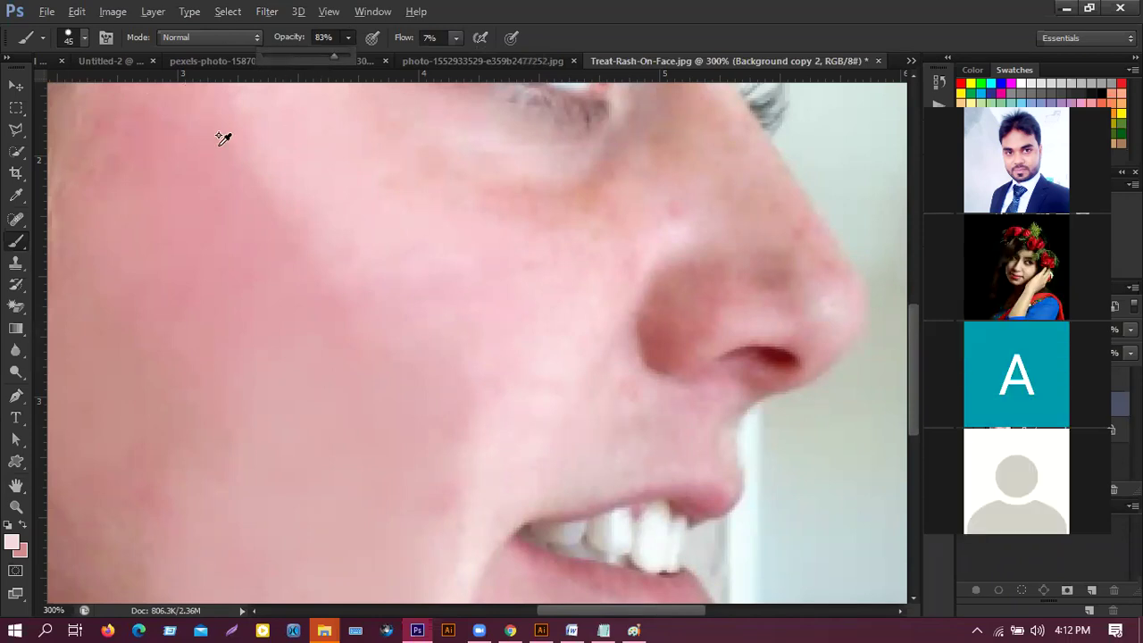
Sample the light skin tone of the upper cheek and paint over the cheek and nose to even out the redness
{"action": "scroll", "coordinate": [581, 306], "scroll_direction": "down", "scroll_amount": 2}
{"action": "scroll", "coordinate": [562, 360], "scroll_direction": "up", "scroll_amount": 2}
{"action": "scroll", "coordinate": [562, 361], "scroll_direction": "down", "scroll_amount": 1}
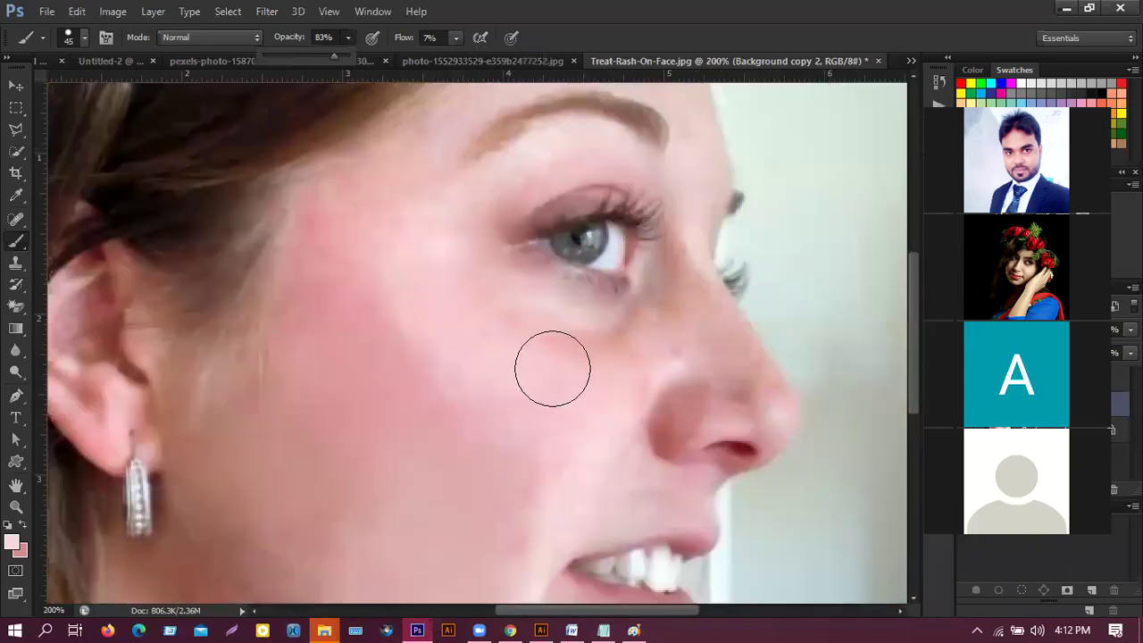
{"action": "left_click", "coordinate": [416, 236], "text": "alt"}
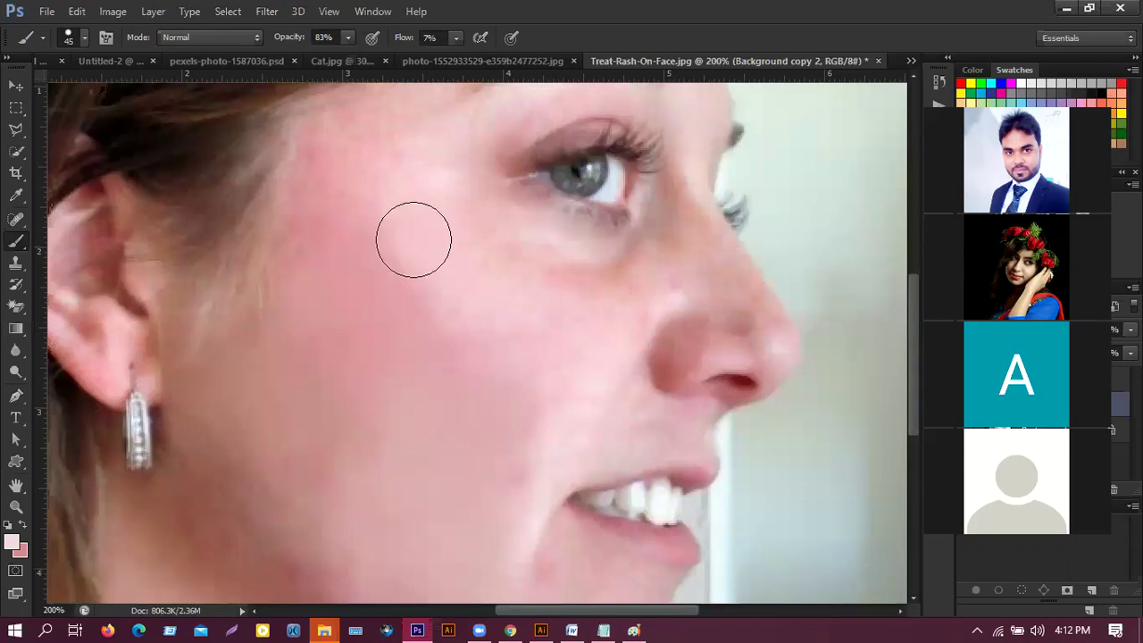
{"action": "mouse_move", "coordinate": [349, 205]}
{"action": "left_mouse_down"}
{"action": "mouse_move", "coordinate": [497, 389]}
{"action": "mouse_move", "coordinate": [467, 259]}
{"action": "mouse_move", "coordinate": [440, 347]}
{"action": "mouse_move", "coordinate": [352, 252]}
{"action": "mouse_move", "coordinate": [457, 460]}
{"action": "mouse_move", "coordinate": [482, 337]}
{"action": "mouse_move", "coordinate": [517, 443]}
{"action": "mouse_move", "coordinate": [538, 392]}
{"action": "mouse_move", "coordinate": [516, 520]}
{"action": "mouse_move", "coordinate": [323, 319]}
{"action": "mouse_move", "coordinate": [358, 463]}
{"action": "mouse_move", "coordinate": [349, 263]}
{"action": "mouse_move", "coordinate": [403, 316]}
{"action": "mouse_move", "coordinate": [382, 161]}
{"action": "mouse_move", "coordinate": [337, 150]}
{"action": "mouse_move", "coordinate": [308, 298]}
{"action": "mouse_move", "coordinate": [340, 159]}
{"action": "mouse_move", "coordinate": [398, 122]}
{"action": "mouse_move", "coordinate": [465, 240]}
{"action": "mouse_move", "coordinate": [547, 262]}
{"action": "mouse_move", "coordinate": [623, 253]}
{"action": "mouse_move", "coordinate": [660, 232]}
{"action": "mouse_move", "coordinate": [561, 299]}
{"action": "mouse_move", "coordinate": [585, 323]}
{"action": "mouse_move", "coordinate": [651, 282]}
{"action": "mouse_move", "coordinate": [601, 380]}
{"action": "mouse_move", "coordinate": [594, 369]}
{"action": "mouse_move", "coordinate": [567, 467]}
{"action": "mouse_move", "coordinate": [524, 357]}
{"action": "mouse_move", "coordinate": [569, 297]}
{"action": "mouse_move", "coordinate": [649, 277]}
{"action": "mouse_move", "coordinate": [681, 241]}
{"action": "mouse_move", "coordinate": [732, 308]}
{"action": "mouse_move", "coordinate": [757, 311]}
{"action": "mouse_move", "coordinate": [762, 330]}
{"action": "mouse_move", "coordinate": [706, 323]}
{"action": "mouse_move", "coordinate": [689, 352]}
{"action": "mouse_move", "coordinate": [705, 358]}
{"action": "mouse_move", "coordinate": [692, 358]}
{"action": "mouse_move", "coordinate": [721, 271]}
{"action": "mouse_move", "coordinate": [769, 317]}
{"action": "left_mouse_up"}
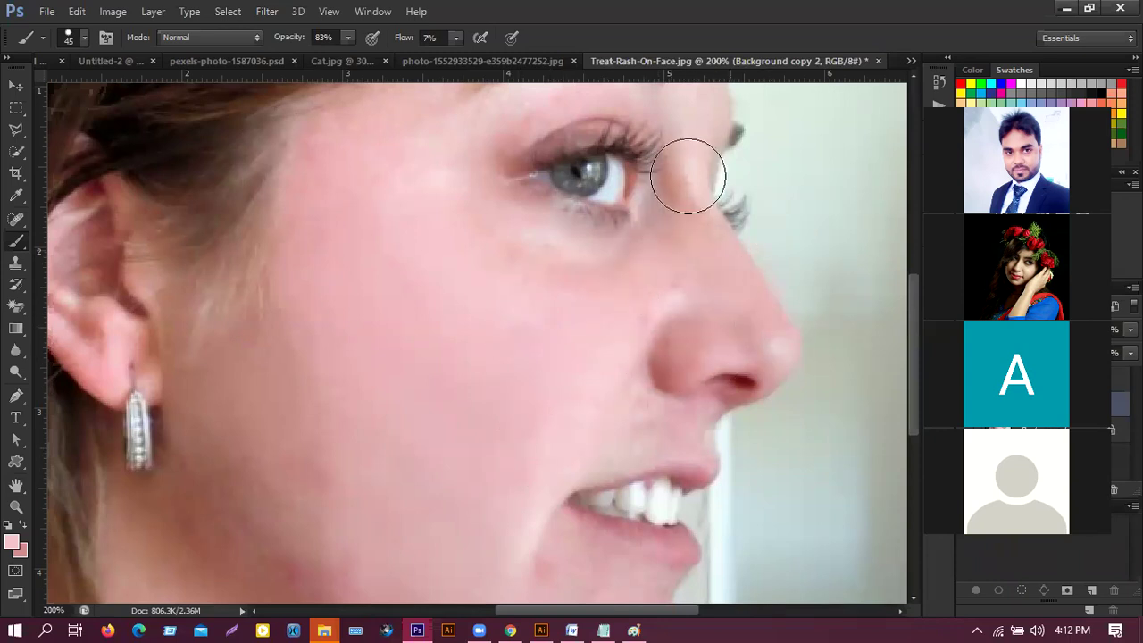
{"action": "scroll", "coordinate": [517, 235], "scroll_direction": "up", "scroll_amount": 3}
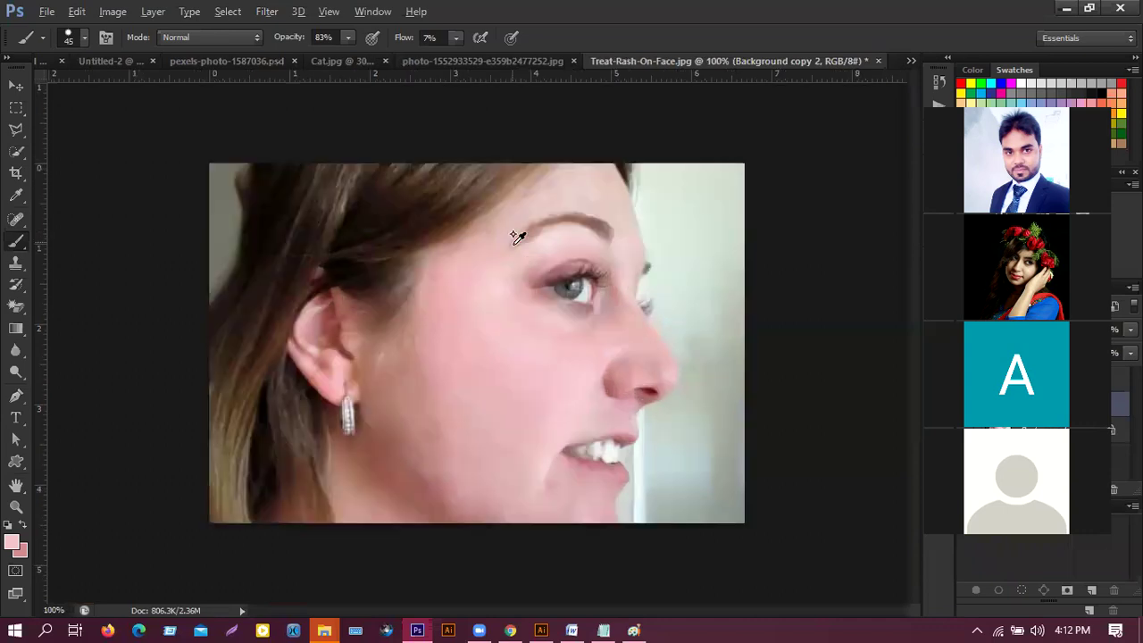
{"action": "scroll", "coordinate": [586, 268], "scroll_direction": "up", "scroll_amount": 2}
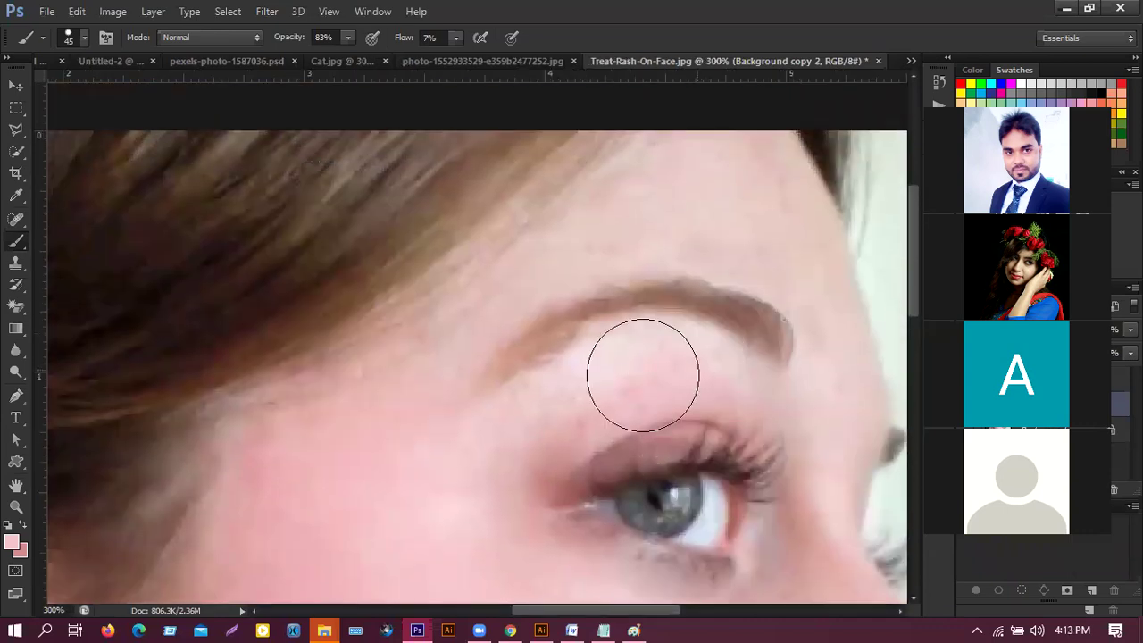
{"action": "scroll", "coordinate": [666, 261], "scroll_direction": "down", "scroll_amount": 4}
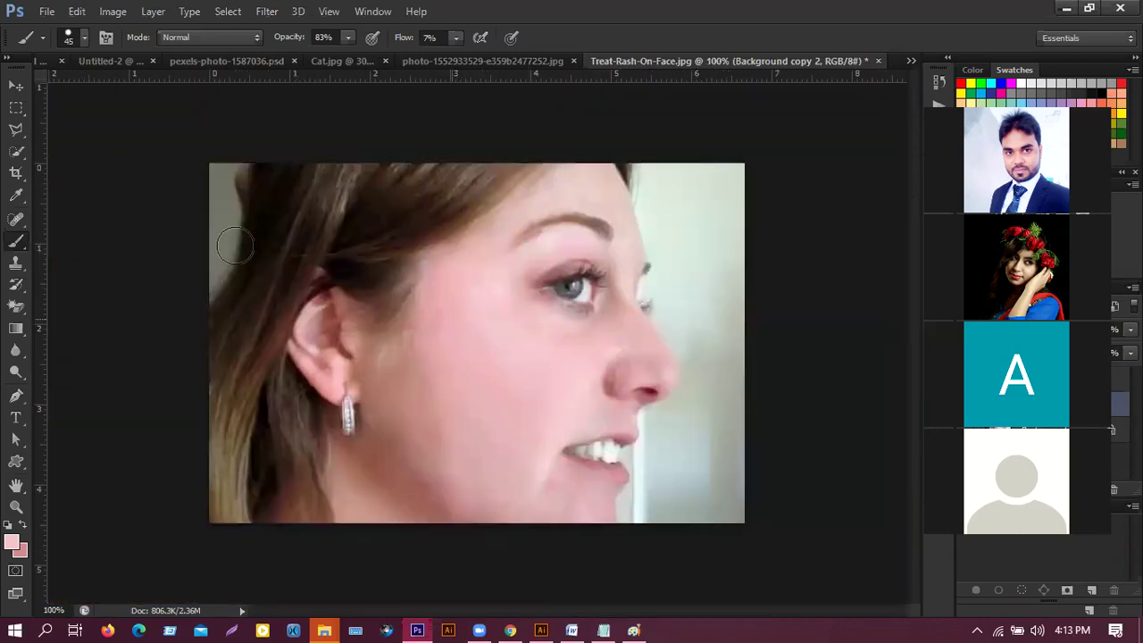
{"action": "left_click", "coordinate": [16, 87]}
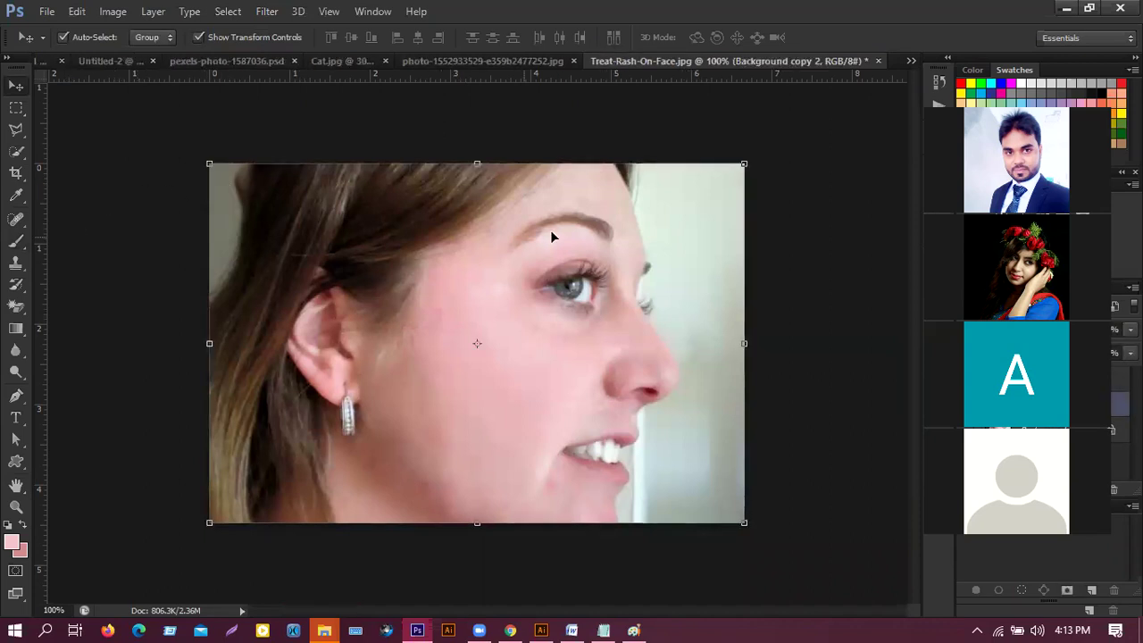
{"action": "left_click", "coordinate": [16, 241]}
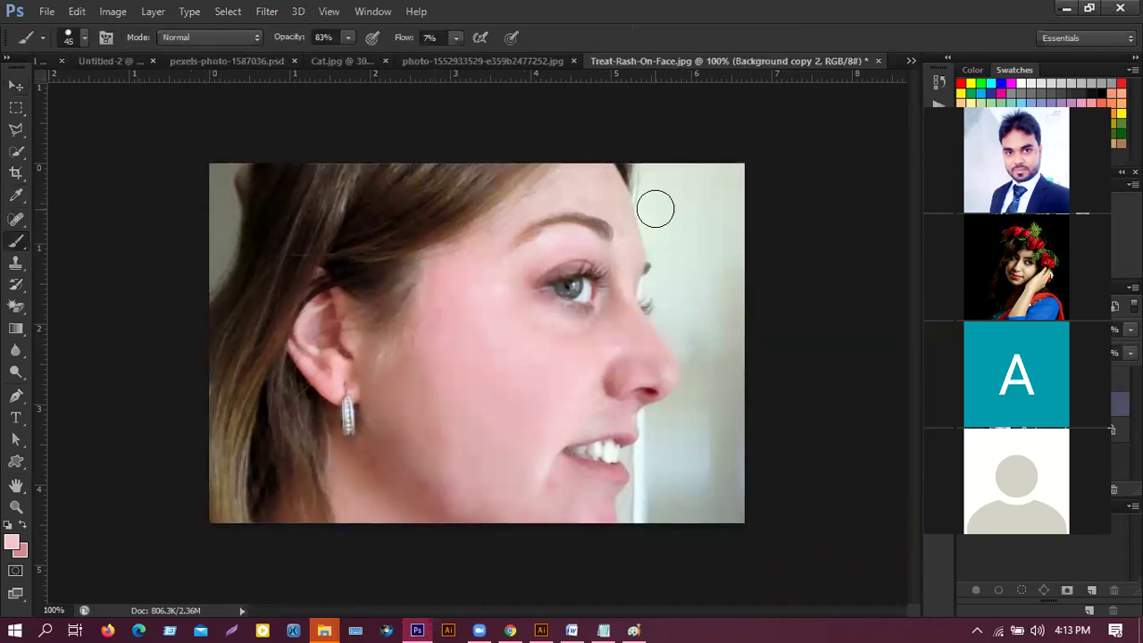
Sample the forehead's skin tone and brush it over the uneven skin above the eyebrow
{"action": "scroll", "coordinate": [606, 138], "scroll_direction": "up", "scroll_amount": 2}
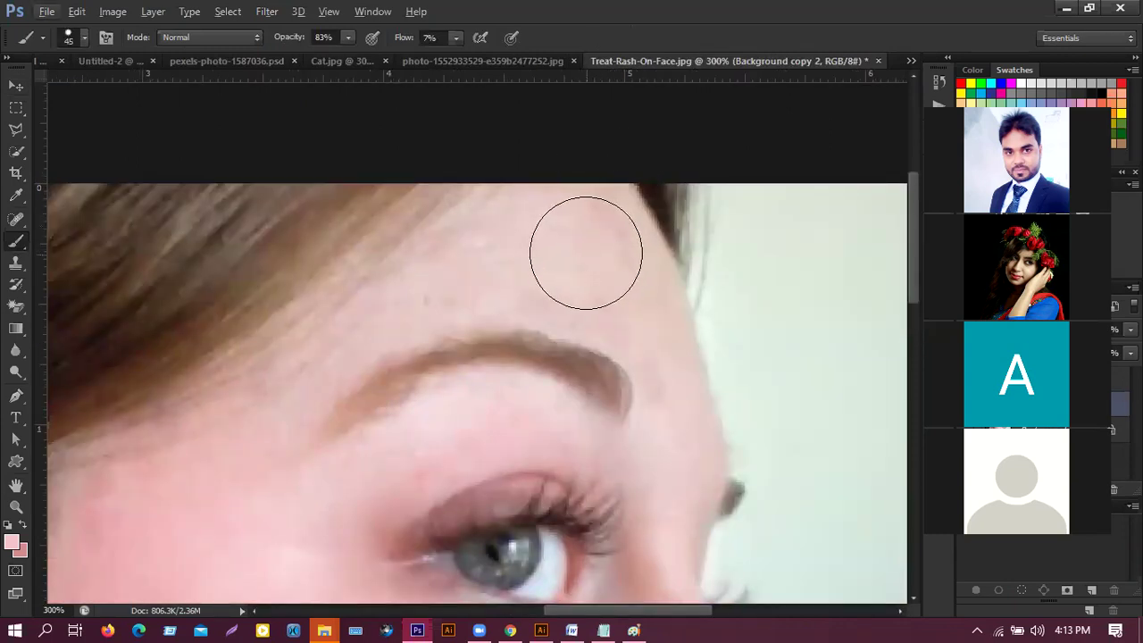
{"action": "key", "text": "alt"}
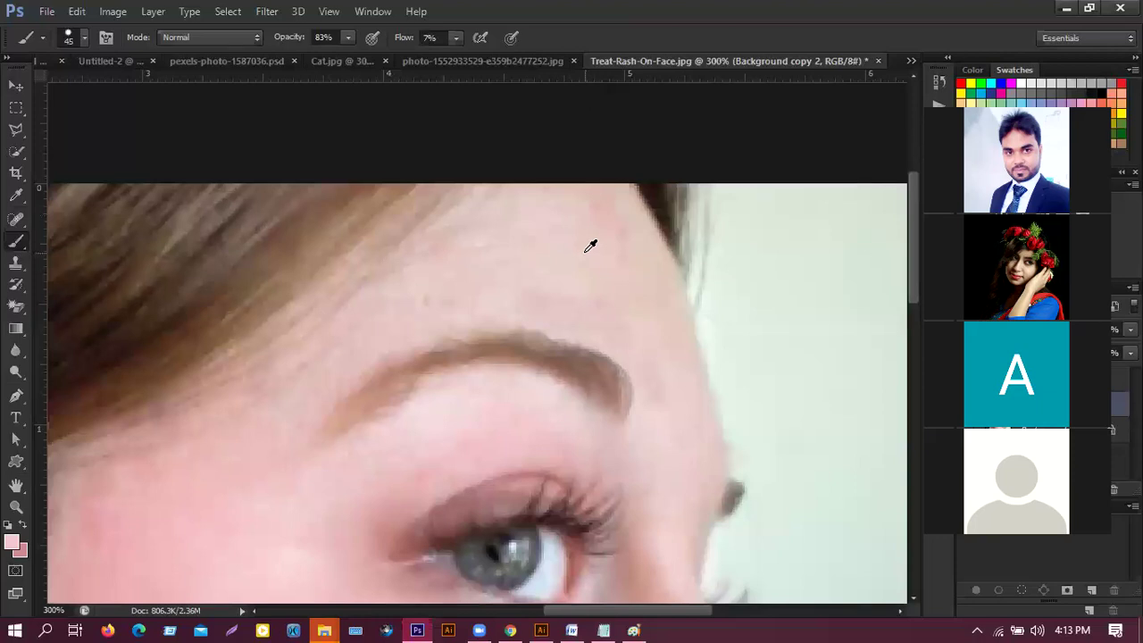
{"action": "left_click", "coordinate": [590, 246], "text": "alt"}
{"action": "left_click", "coordinate": [348, 36]}
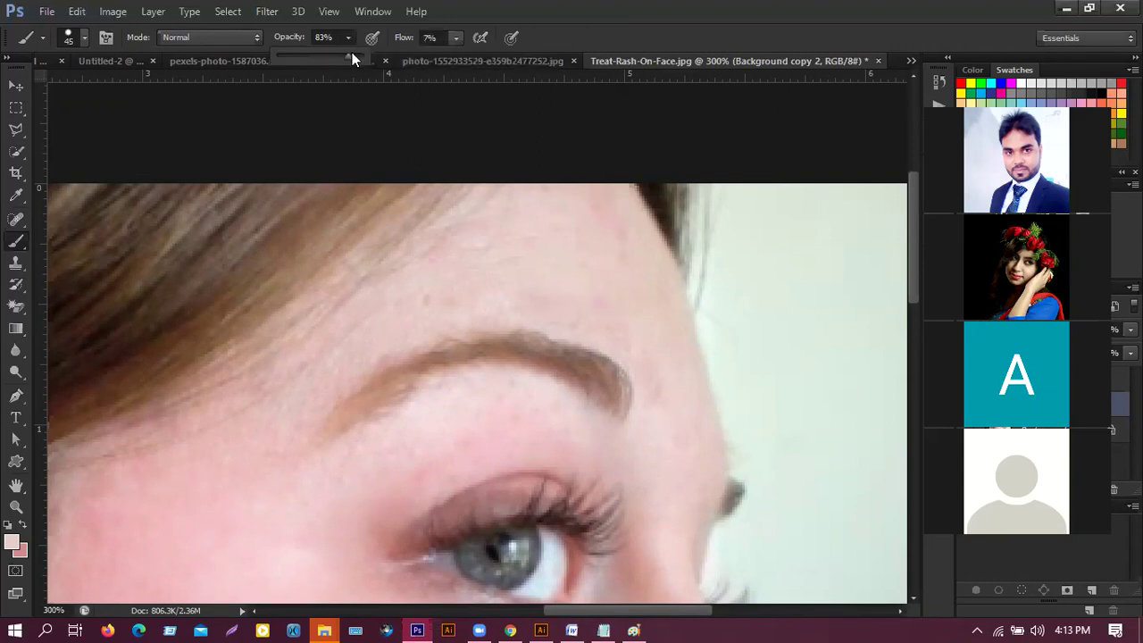
{"action": "left_click", "coordinate": [546, 248]}
{"action": "mouse_move", "coordinate": [546, 248]}
{"action": "left_mouse_down"}
{"action": "mouse_move", "coordinate": [625, 286]}
{"action": "mouse_move", "coordinate": [607, 240]}
{"action": "mouse_move", "coordinate": [515, 255]}
{"action": "mouse_move", "coordinate": [331, 308]}
{"action": "mouse_move", "coordinate": [312, 349]}
{"action": "mouse_move", "coordinate": [459, 252]}
{"action": "mouse_move", "coordinate": [599, 273]}
{"action": "mouse_move", "coordinate": [599, 240]}
{"action": "mouse_move", "coordinate": [515, 256]}
{"action": "mouse_move", "coordinate": [631, 297]}
{"action": "mouse_move", "coordinate": [658, 345]}
{"action": "mouse_move", "coordinate": [594, 273]}
{"action": "mouse_move", "coordinate": [456, 240]}
{"action": "mouse_move", "coordinate": [475, 238]}
{"action": "left_mouse_up"}
{"action": "scroll", "coordinate": [475, 238], "scroll_direction": "down", "scroll_amount": 2, "text": "alt"}
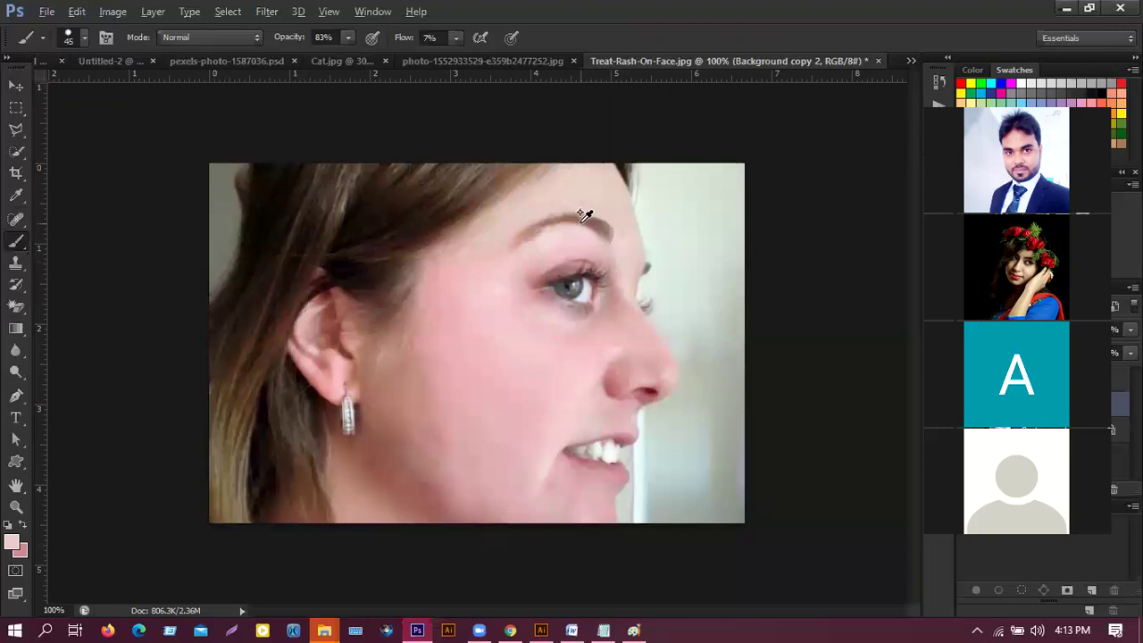
Try brushing the light skin tone along the jawline and neck below the earring, and undo the strokes
{"action": "scroll", "coordinate": [585, 216], "scroll_direction": "up", "scroll_amount": 3, "text": "alt"}
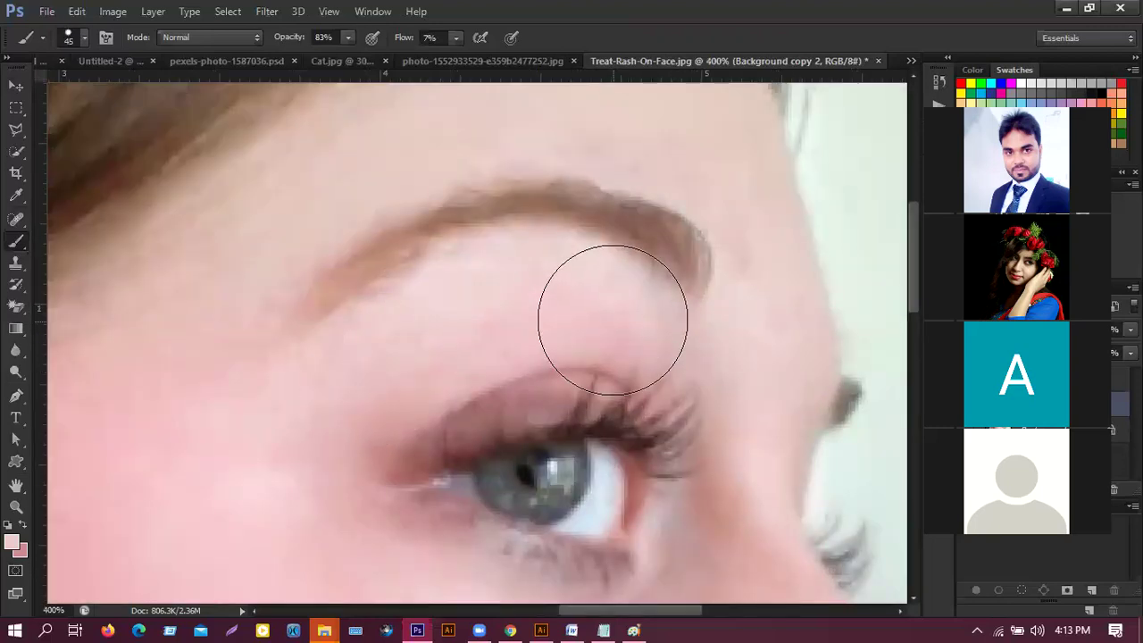
{"action": "scroll", "coordinate": [612, 318], "scroll_direction": "down", "scroll_amount": 2, "text": "alt"}
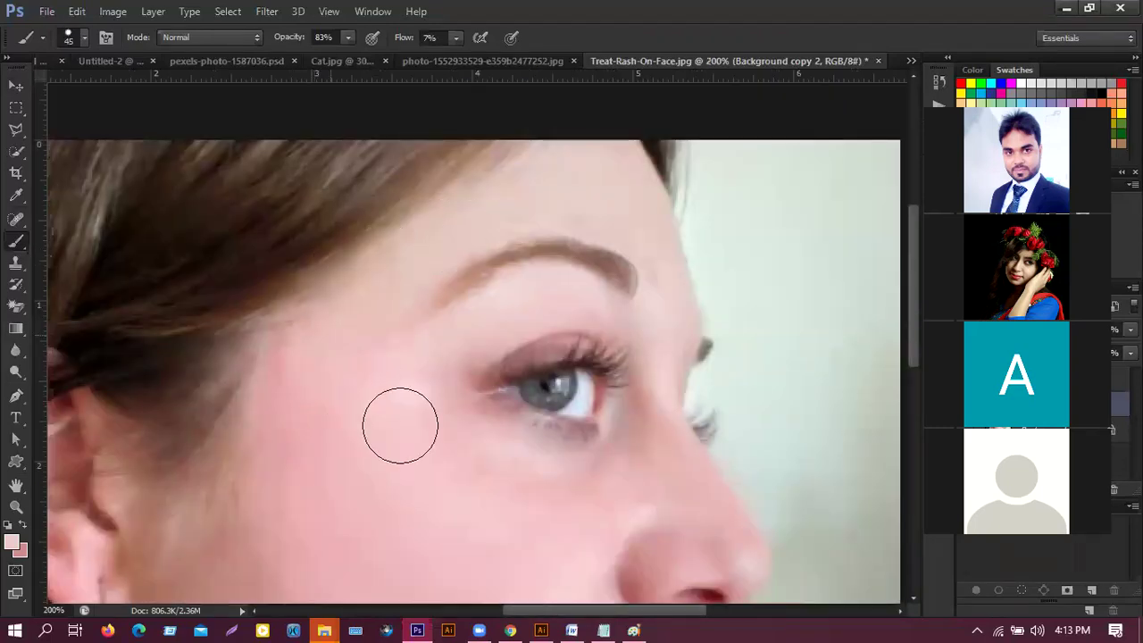
{"action": "scroll", "coordinate": [490, 451], "scroll_direction": "down", "scroll_amount": 2}
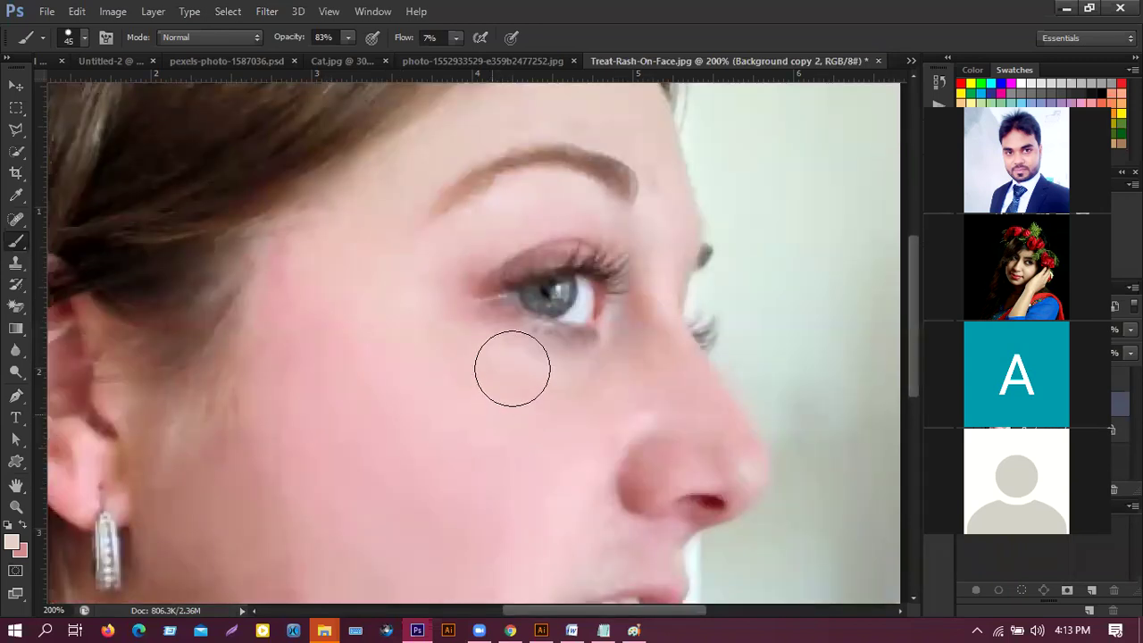
{"action": "scroll", "coordinate": [512, 368], "scroll_direction": "down", "scroll_amount": 4}
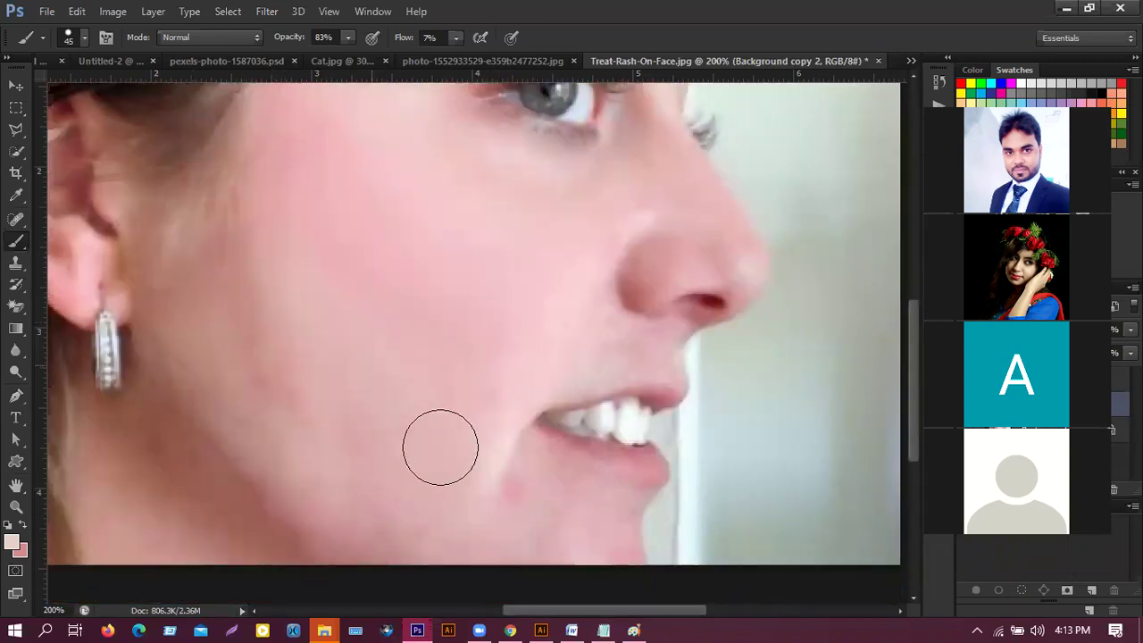
{"action": "mouse_move", "coordinate": [169, 352]}
{"action": "left_mouse_down"}
{"action": "mouse_move", "coordinate": [232, 505]}
{"action": "mouse_move", "coordinate": [152, 421]}
{"action": "mouse_move", "coordinate": [273, 523]}
{"action": "left_mouse_up"}
{"action": "scroll", "coordinate": [310, 340], "scroll_direction": "down", "scroll_amount": 2}
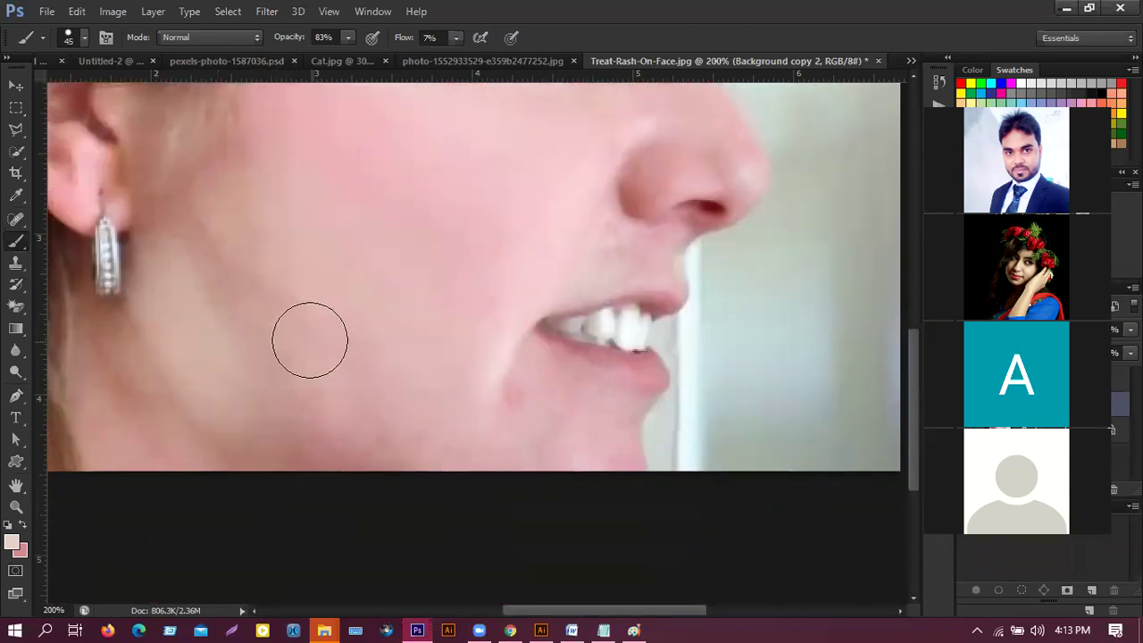
{"action": "scroll", "coordinate": [309, 340], "scroll_direction": "down", "scroll_amount": 1}
{"action": "mouse_move", "coordinate": [209, 255]}
{"action": "left_mouse_down"}
{"action": "mouse_move", "coordinate": [191, 334]}
{"action": "mouse_move", "coordinate": [156, 304]}
{"action": "mouse_move", "coordinate": [197, 214]}
{"action": "left_mouse_up"}
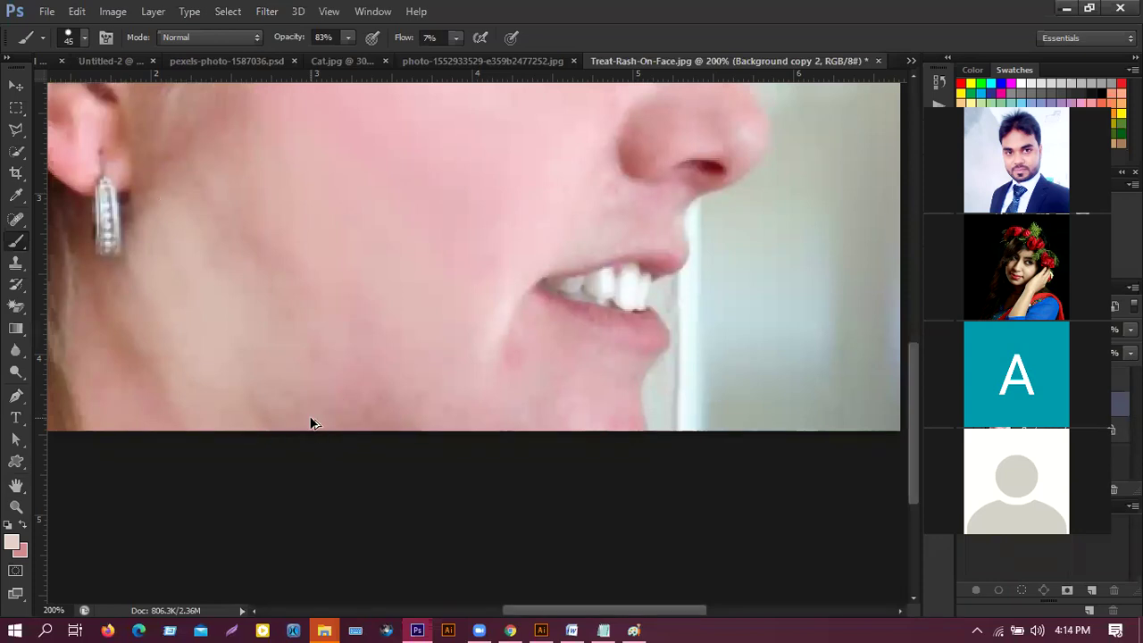
{"action": "key", "text": "ctrl+alt+z"}
{"action": "key", "text": "ctrl+alt+z"}
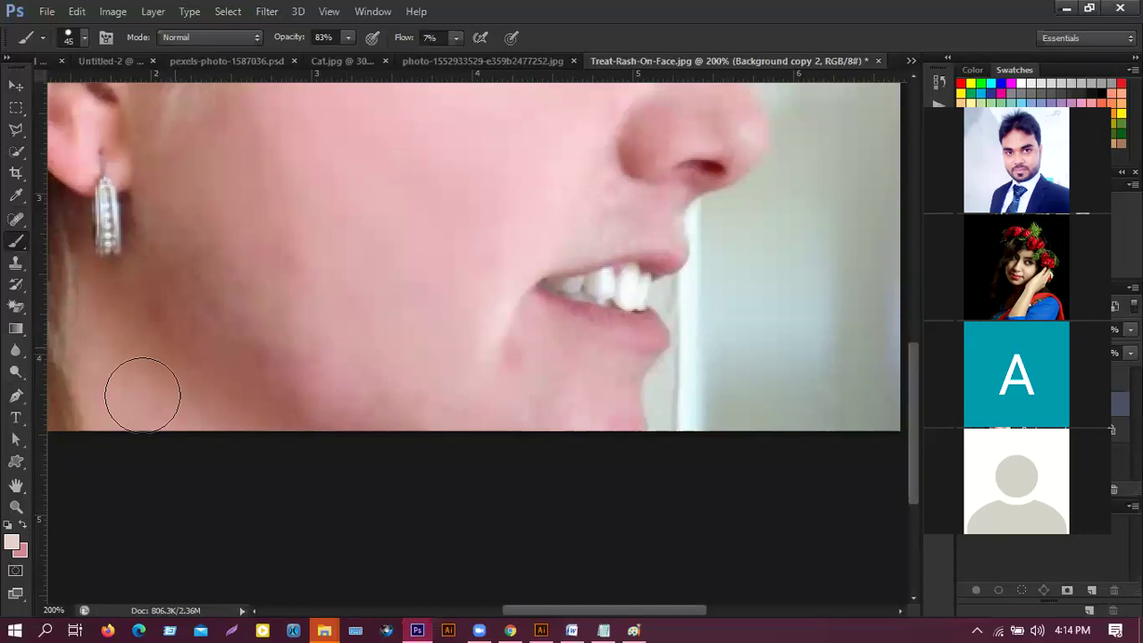
Sample the brown skin tone of the neck below the earring and check the whole portrait at several magnifications
{"action": "left_click", "coordinate": [149, 357], "text": "alt"}
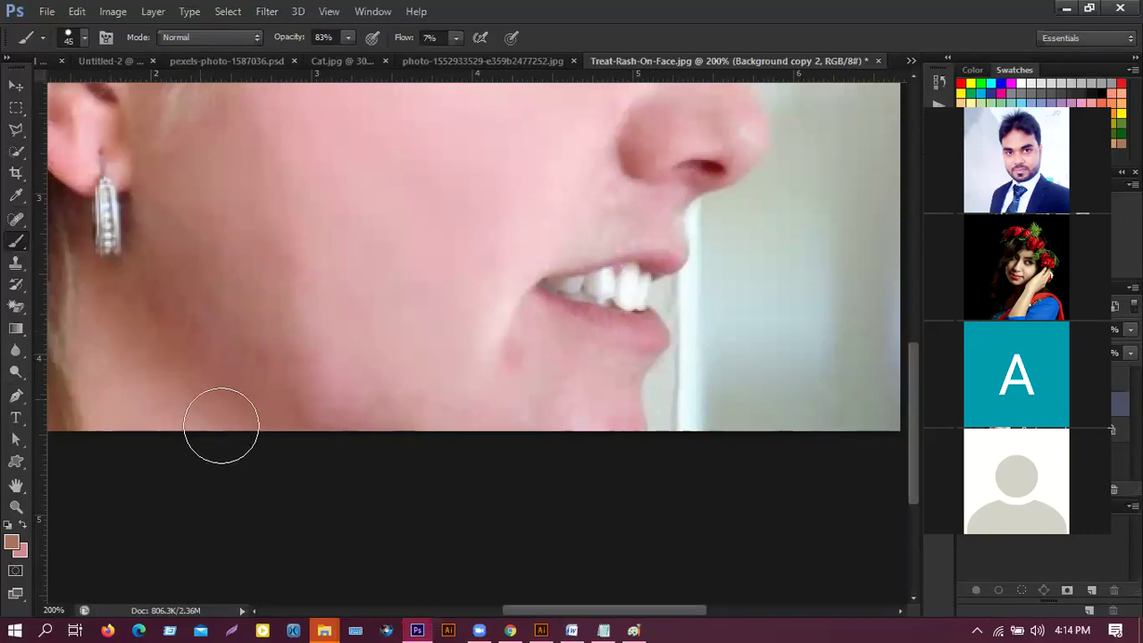
{"action": "key", "text": "ctrl+minus"}
{"action": "key", "text": "ctrl+minus"}
{"action": "key", "text": "ctrl+minus"}
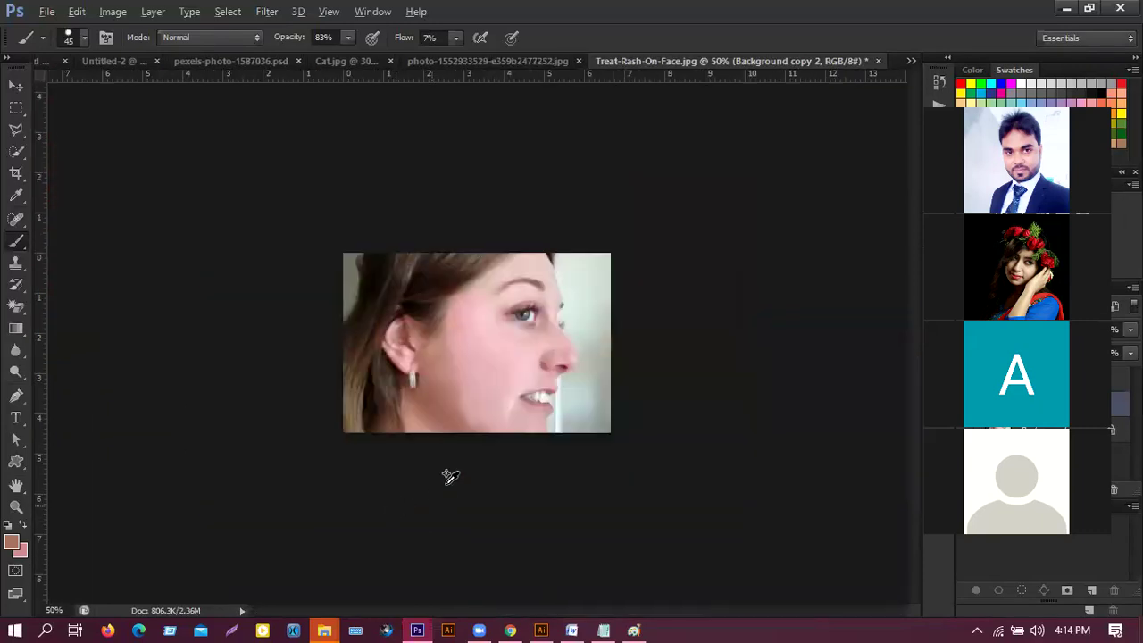
{"action": "key", "text": "ctrl+plus"}
{"action": "key", "text": "ctrl+plus"}
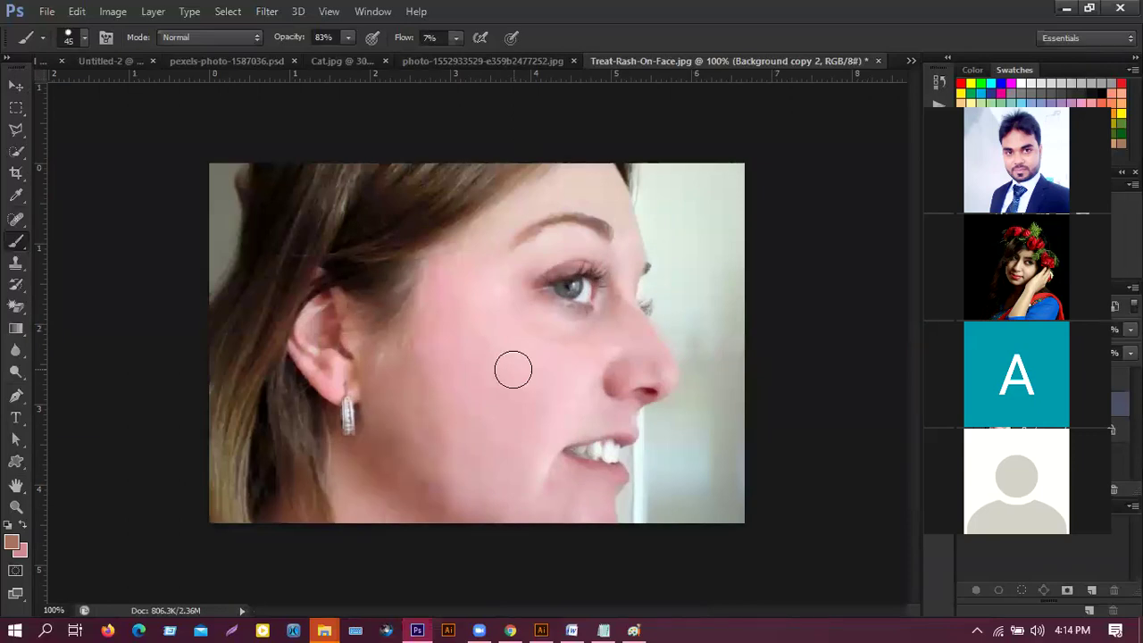
{"action": "scroll", "coordinate": [520, 369], "scroll_direction": "up", "scroll_amount": 1}
{"action": "scroll", "coordinate": [434, 429], "scroll_direction": "down", "scroll_amount": 2}
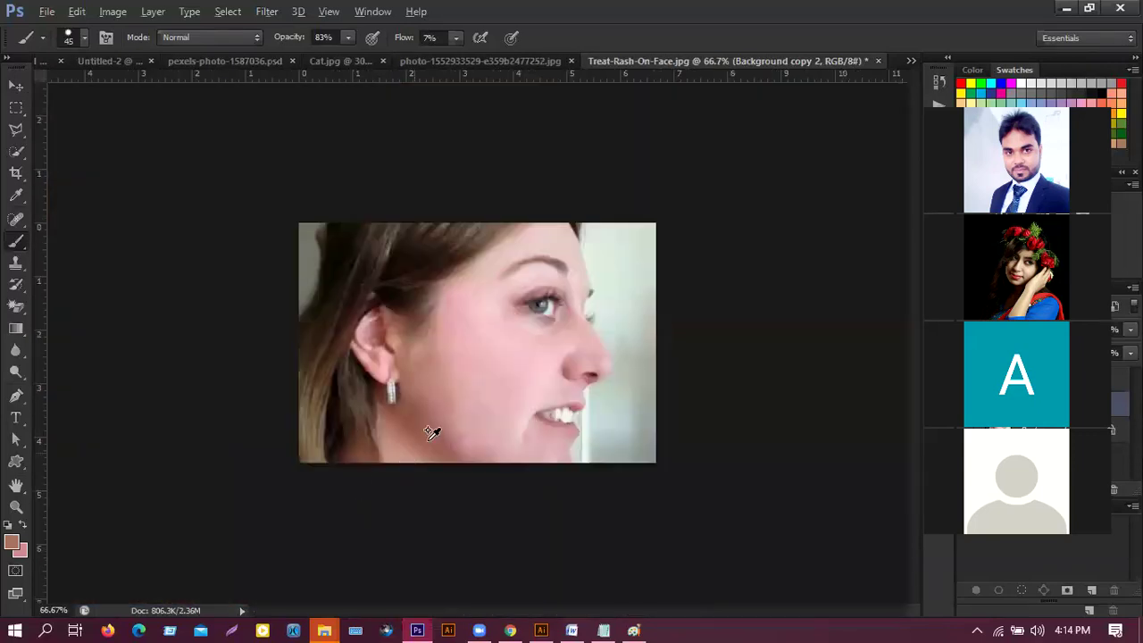
{"action": "scroll", "coordinate": [420, 433], "scroll_direction": "up", "scroll_amount": 2}
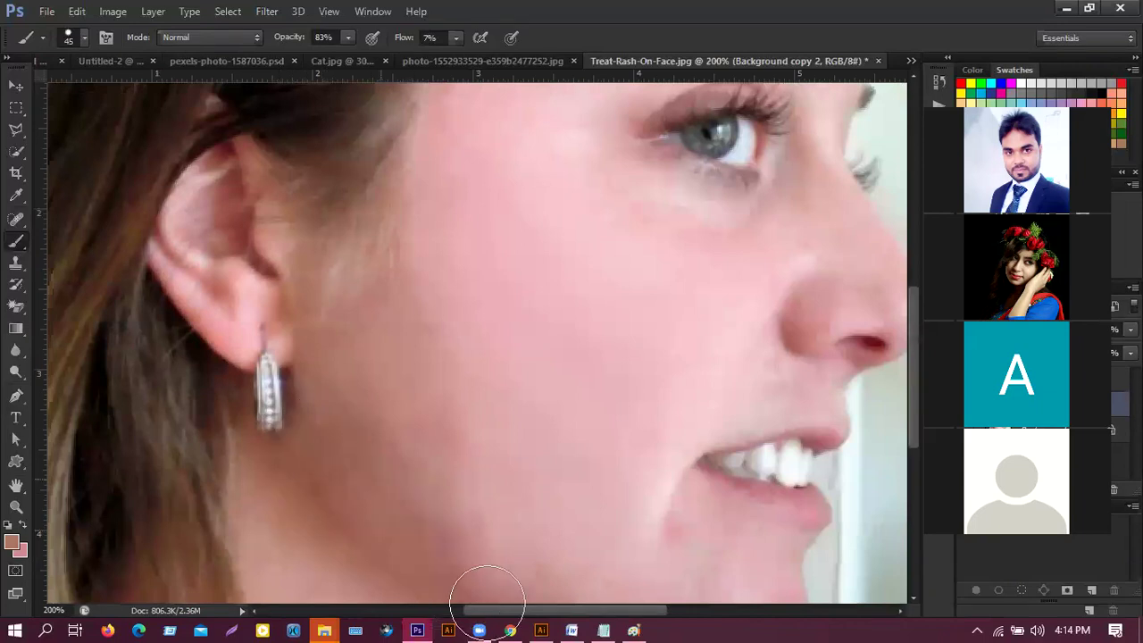
{"action": "scroll", "coordinate": [498, 366], "scroll_direction": "down", "scroll_amount": 2}
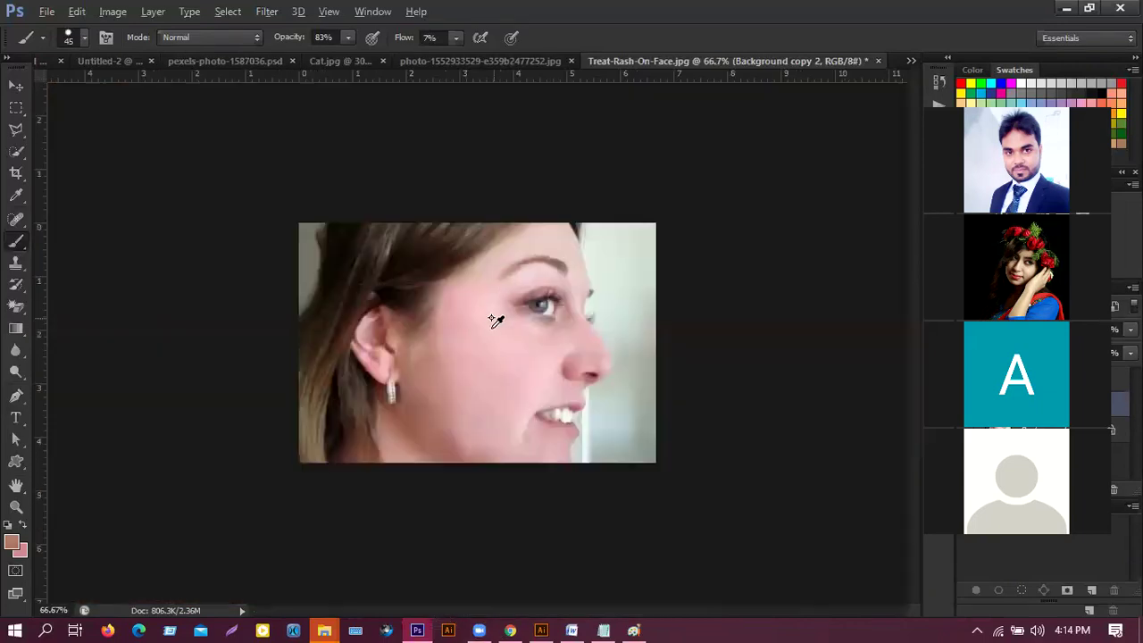
{"action": "scroll", "coordinate": [497, 320], "scroll_direction": "up", "scroll_amount": 2}
{"action": "scroll", "coordinate": [366, 384], "scroll_direction": "down", "scroll_amount": 2}
Try brushing a sampled pink skin tone across the cheek, and undo the stroke
{"action": "left_click", "coordinate": [413, 469], "text": "alt"}
{"action": "mouse_move", "coordinate": [399, 222]}
{"action": "left_mouse_down"}
{"action": "mouse_move", "coordinate": [453, 145]}
{"action": "mouse_move", "coordinate": [445, 141]}
{"action": "mouse_move", "coordinate": [586, 462]}
{"action": "mouse_move", "coordinate": [406, 277]}
{"action": "mouse_move", "coordinate": [379, 229]}
{"action": "mouse_move", "coordinate": [579, 390]}
{"action": "mouse_move", "coordinate": [580, 429]}
{"action": "mouse_move", "coordinate": [544, 179]}
{"action": "mouse_move", "coordinate": [649, 380]}
{"action": "mouse_move", "coordinate": [711, 277]}
{"action": "mouse_move", "coordinate": [635, 413]}
{"action": "mouse_move", "coordinate": [603, 402]}
{"action": "mouse_move", "coordinate": [659, 285]}
{"action": "mouse_move", "coordinate": [241, 505]}
{"action": "mouse_move", "coordinate": [239, 486]}
{"action": "mouse_move", "coordinate": [330, 455]}
{"action": "mouse_move", "coordinate": [614, 314]}
{"action": "mouse_move", "coordinate": [623, 298]}
{"action": "mouse_move", "coordinate": [652, 298]}
{"action": "left_mouse_up"}
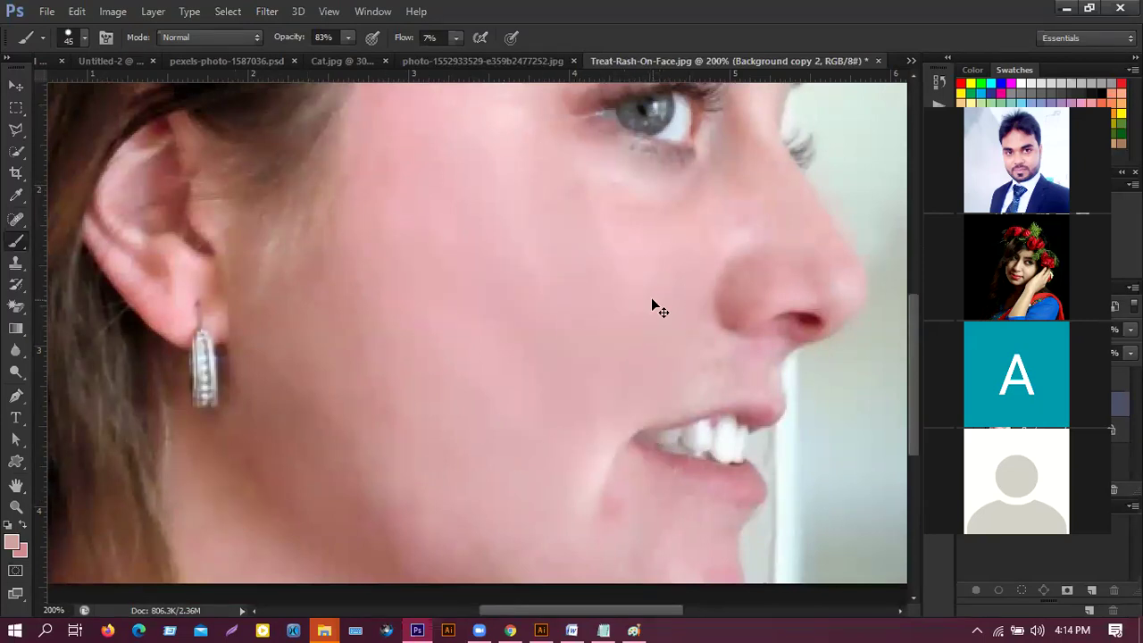
{"action": "key", "text": "ctrl+z"}
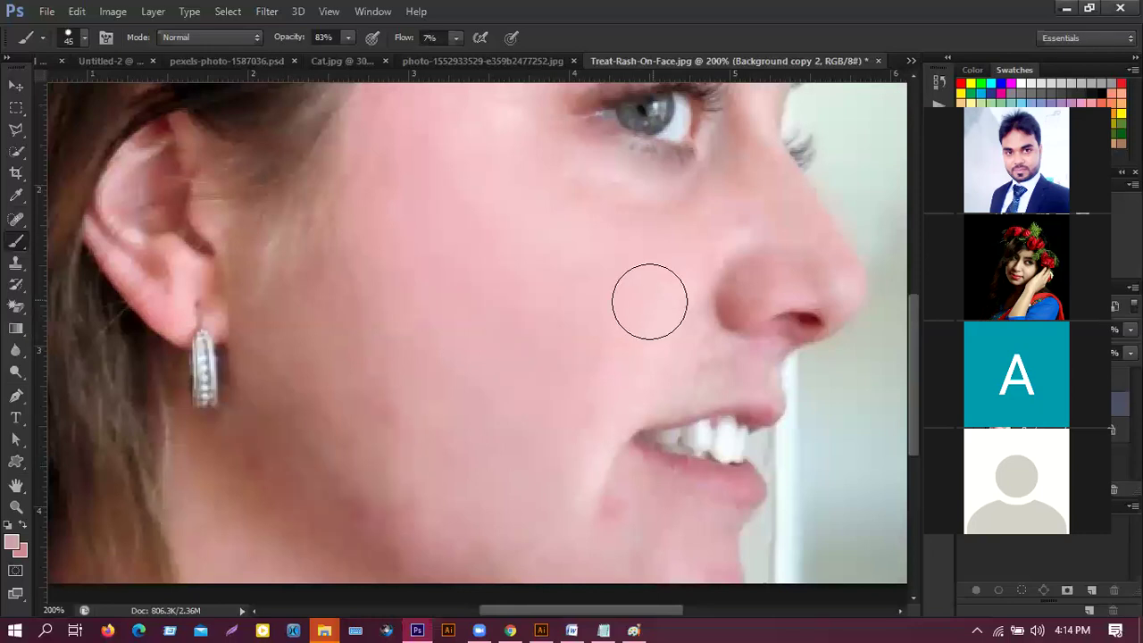
Sample the skin tone of the nose bridge beside the inner eye corner and reduce the brush size to 20
{"action": "scroll", "coordinate": [630, 349], "scroll_direction": "down", "scroll_amount": 1}
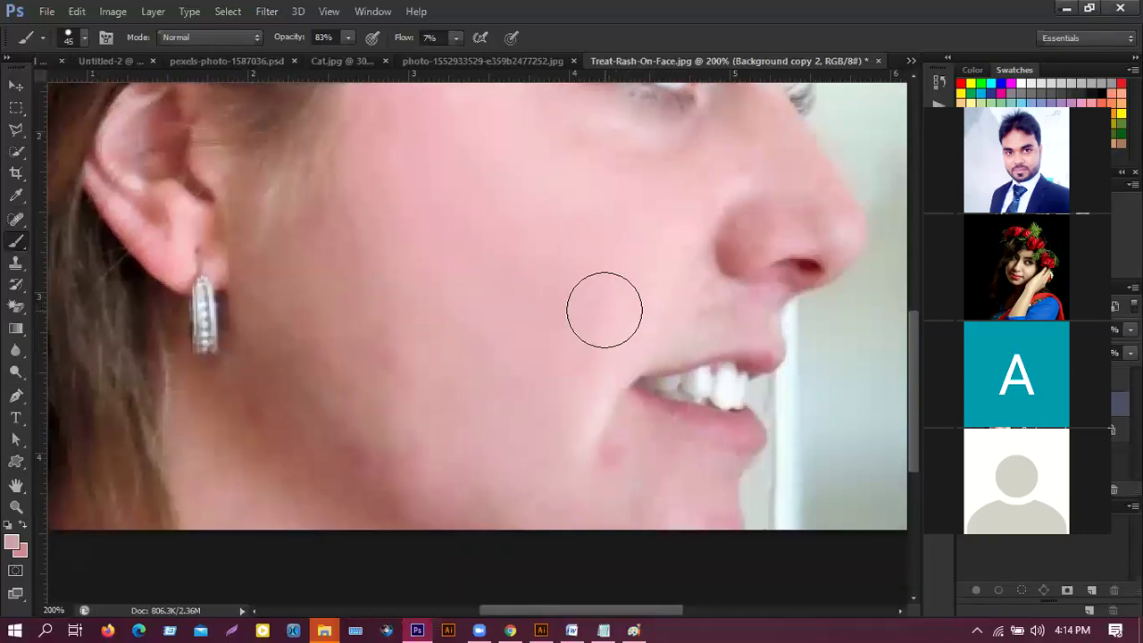
{"action": "scroll", "coordinate": [607, 301], "scroll_direction": "down", "scroll_amount": 3}
{"action": "scroll", "coordinate": [637, 307], "scroll_direction": "up", "scroll_amount": 4}
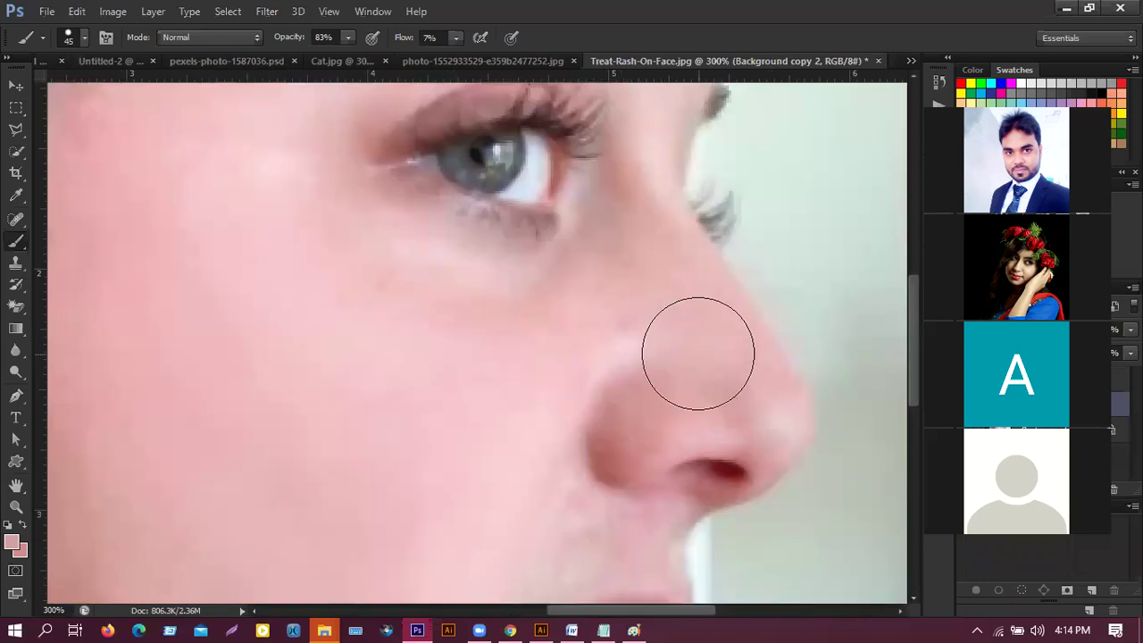
{"action": "left_click", "coordinate": [634, 185], "text": "alt"}
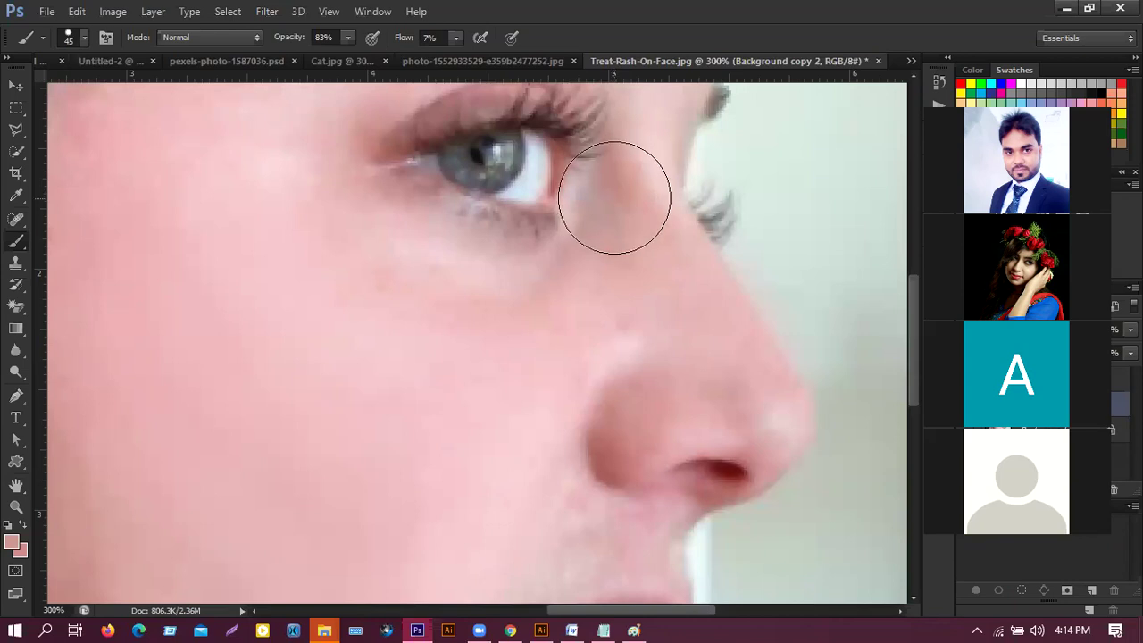
{"action": "key", "text": "bracketleft"}
{"action": "key", "text": "bracketleft"}
{"action": "key", "text": "bracketleft"}
{"action": "key", "text": "bracketleft"}
{"action": "key", "text": "bracketleft"}
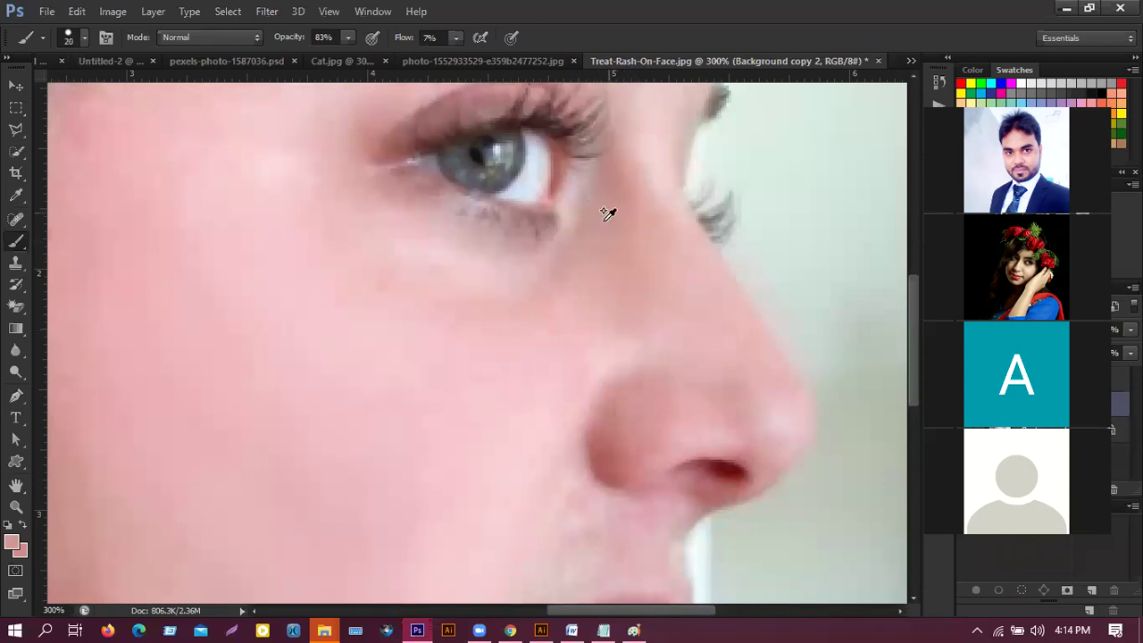
{"action": "scroll", "coordinate": [607, 212], "scroll_direction": "down", "scroll_amount": 3}
{"action": "scroll", "coordinate": [616, 259], "scroll_direction": "down", "scroll_amount": 1}
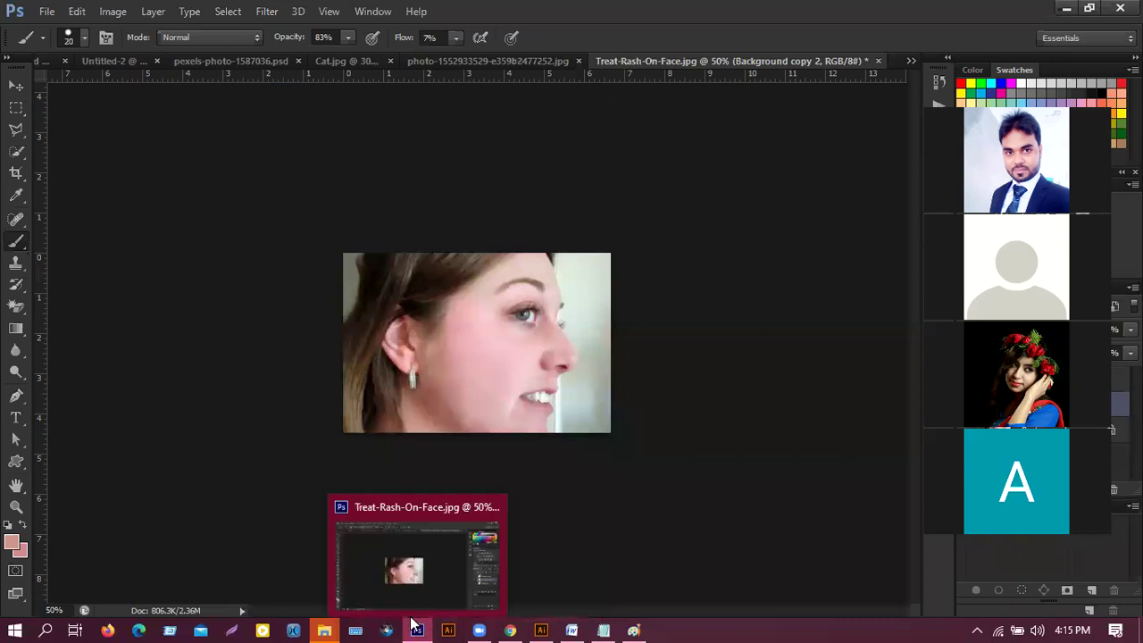
Switch to the Untitled-2 document and try to select the "11.10 To 11.30" line's text with the Type tool
{"action": "left_click", "coordinate": [97, 59]}
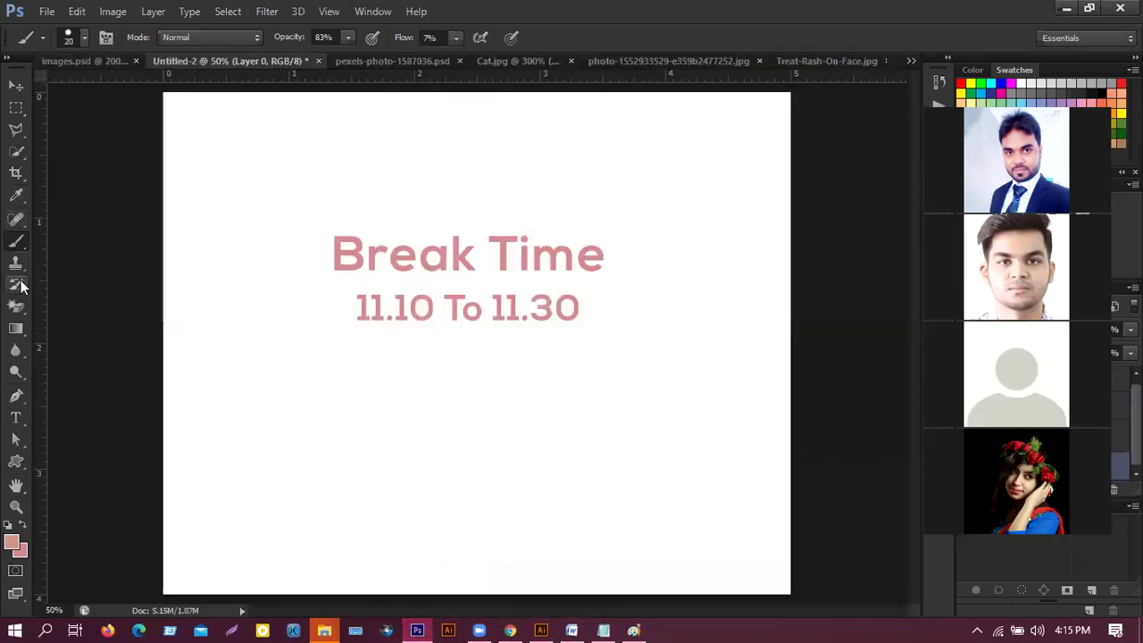
{"action": "left_click", "coordinate": [15, 419]}
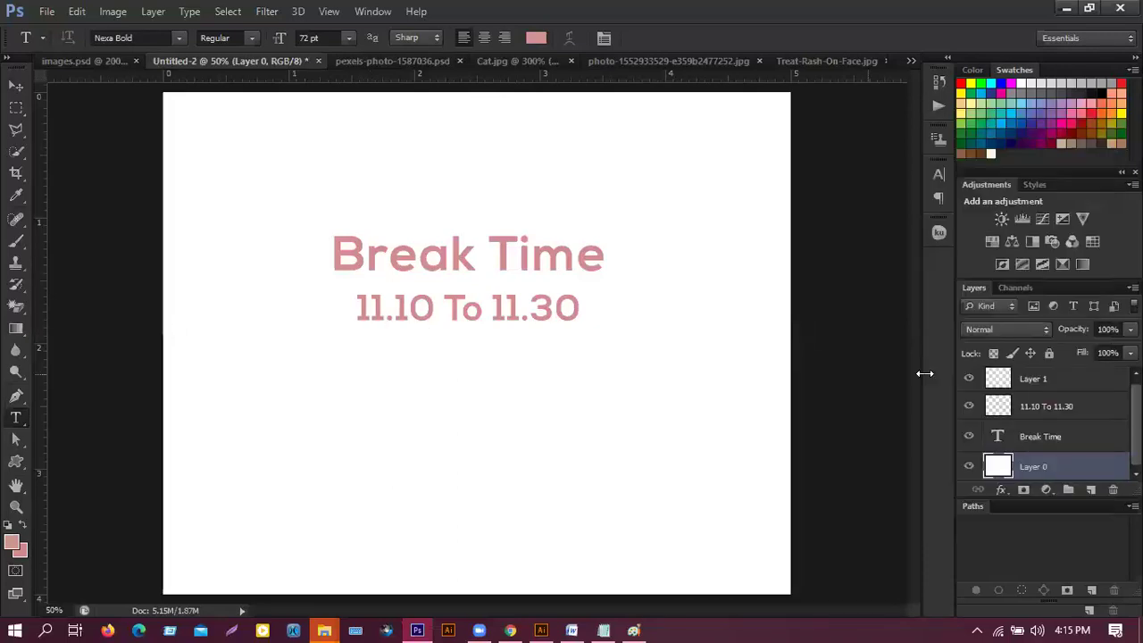
{"action": "left_click", "coordinate": [1046, 406]}
{"action": "left_click_drag", "start_coordinate": [357, 325], "coordinate": [421, 336]}
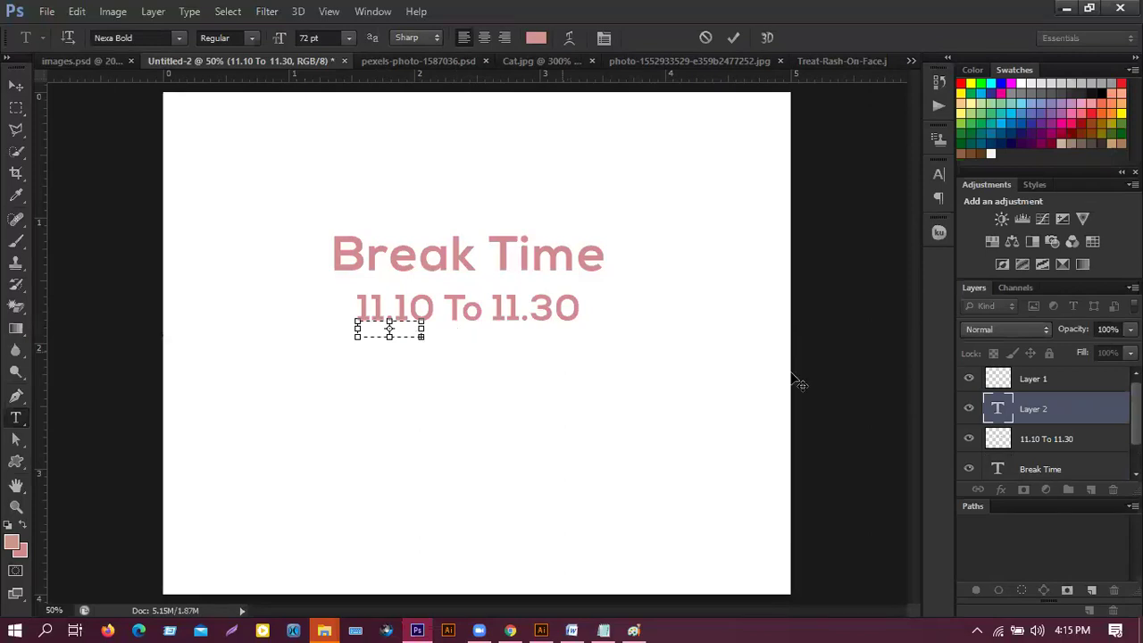
Open the "11.10 To 11.30" layer's name for editing and try to place a text cursor in that line on the canvas
{"action": "left_click", "coordinate": [1031, 441]}
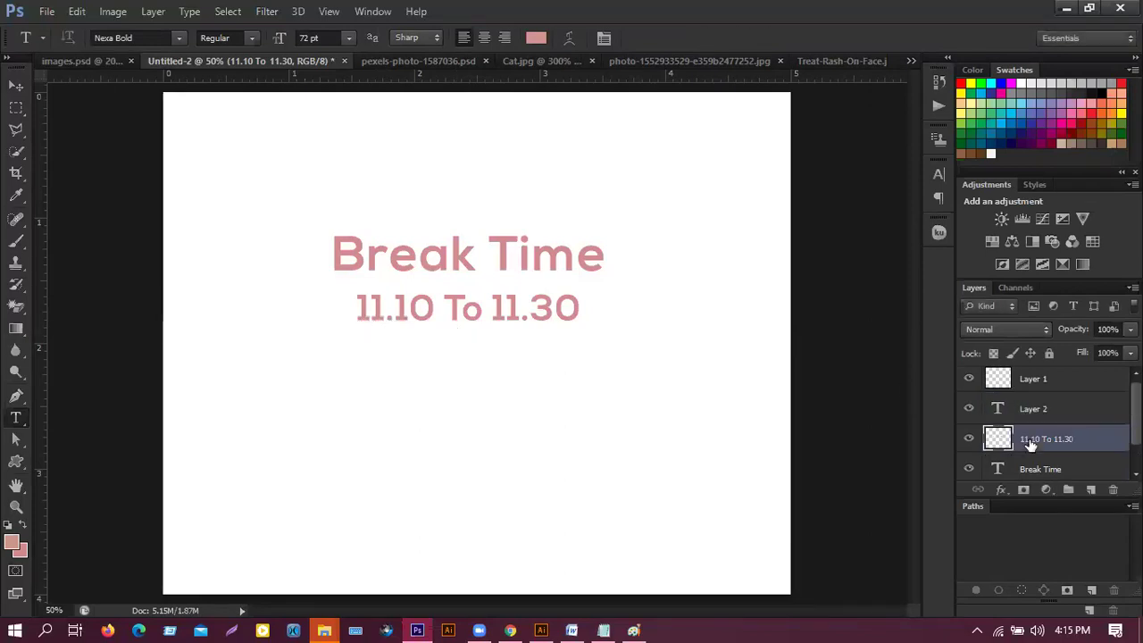
{"action": "double_click", "coordinate": [1029, 441]}
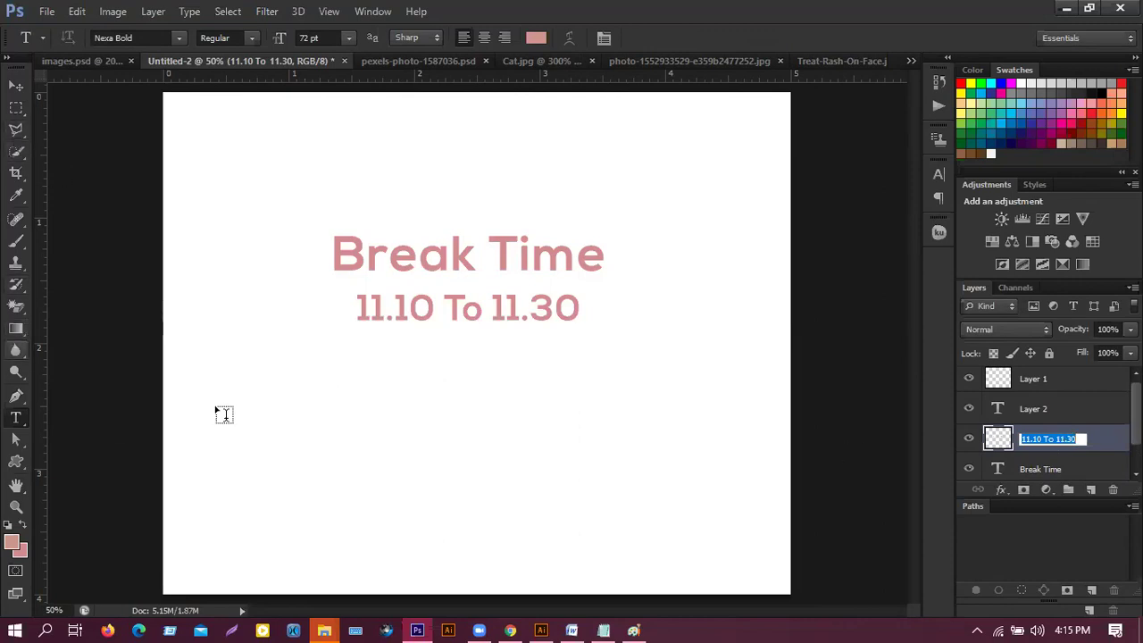
{"action": "left_click", "coordinate": [366, 318]}
{"action": "left_click", "coordinate": [366, 317]}
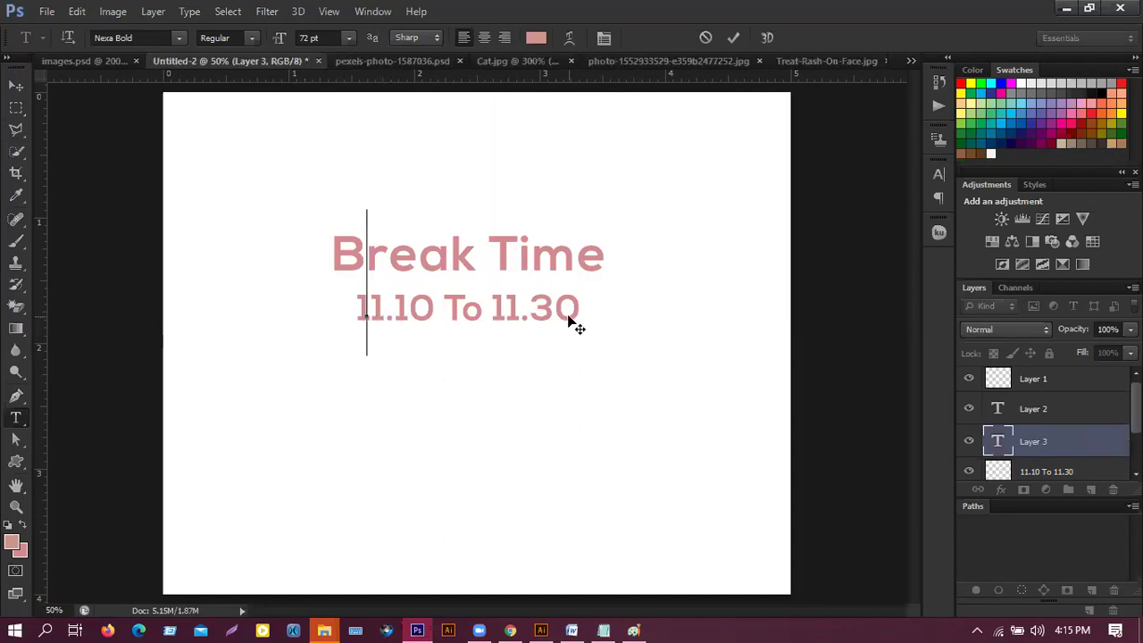
Load the "11.10 To 11.30" layer's outline as a selection and deselect it
{"action": "left_click", "coordinate": [1049, 473]}
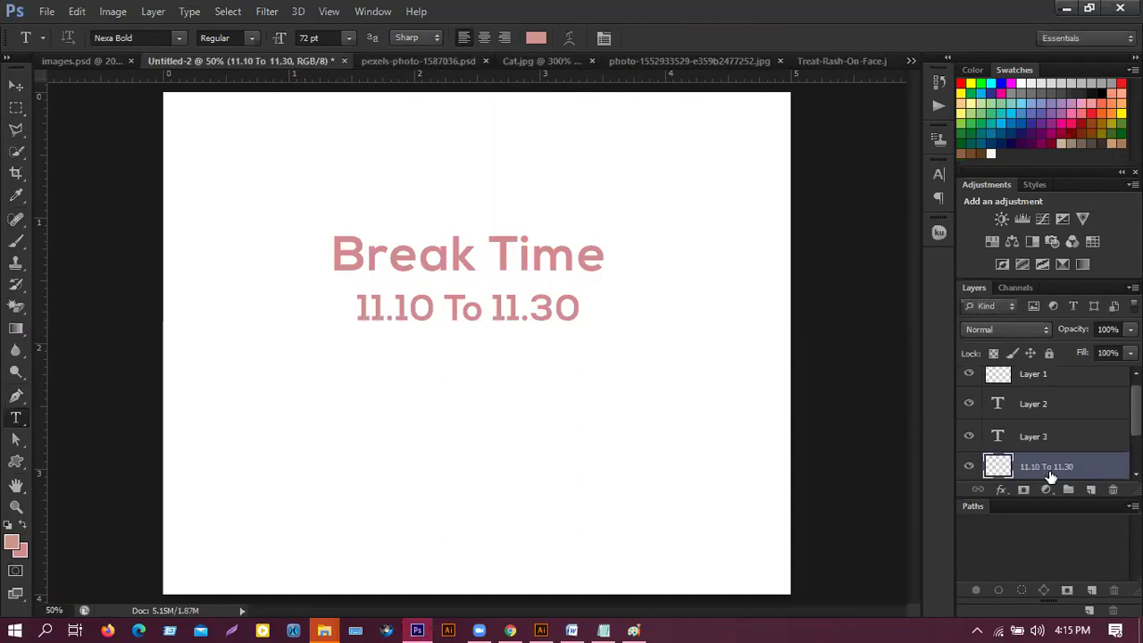
{"action": "left_click", "coordinate": [997, 468], "text": "ctrl"}
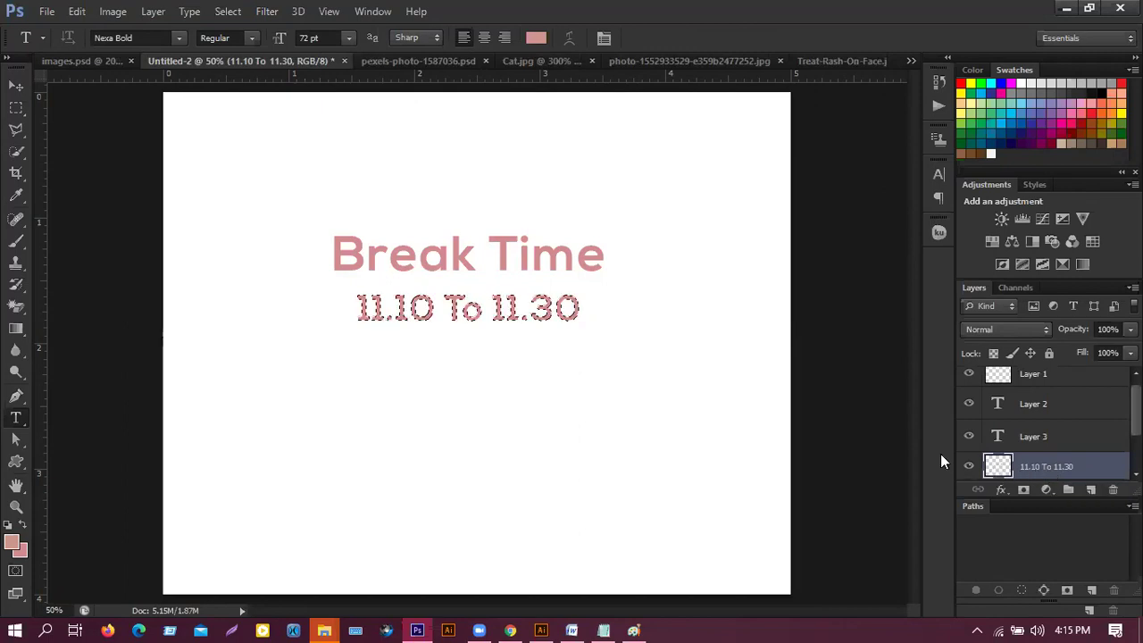
{"action": "left_click", "coordinate": [8, 85]}
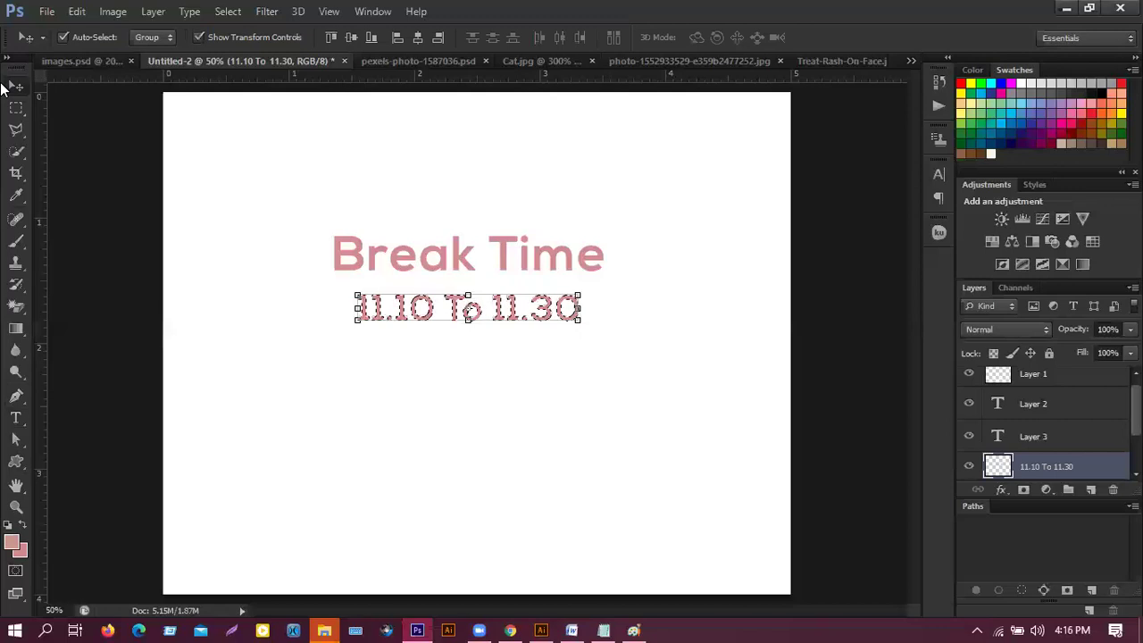
{"action": "key", "text": "ctrl+d"}
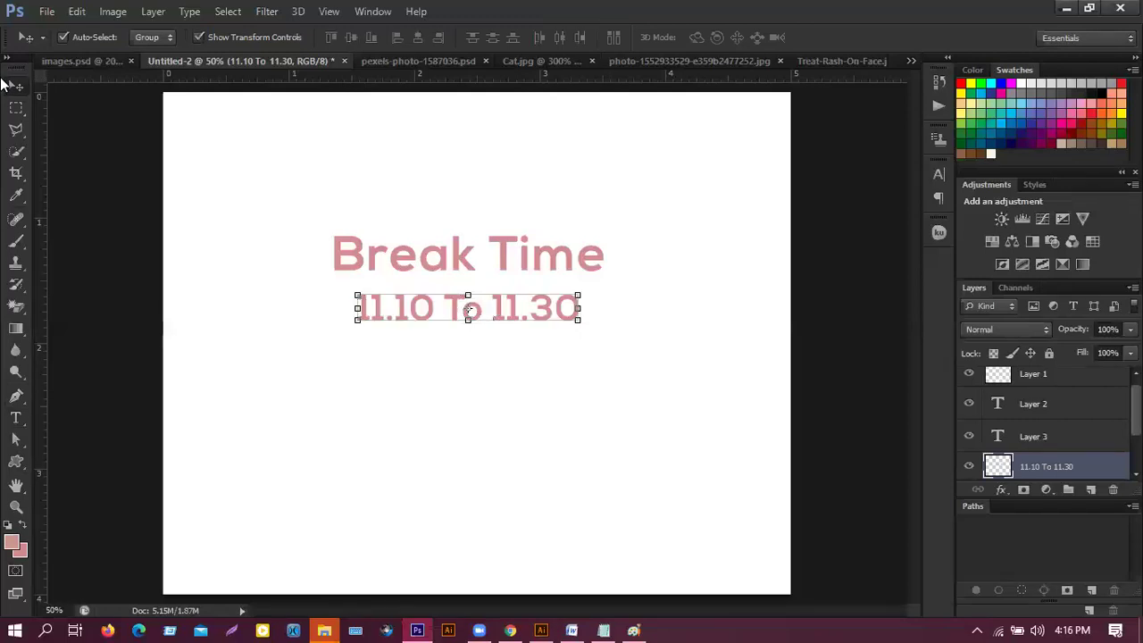
Try to edit the "11.10 To 11.30" line by entering 0 with the Type tool, and undo the entry
{"action": "left_click", "coordinate": [15, 417]}
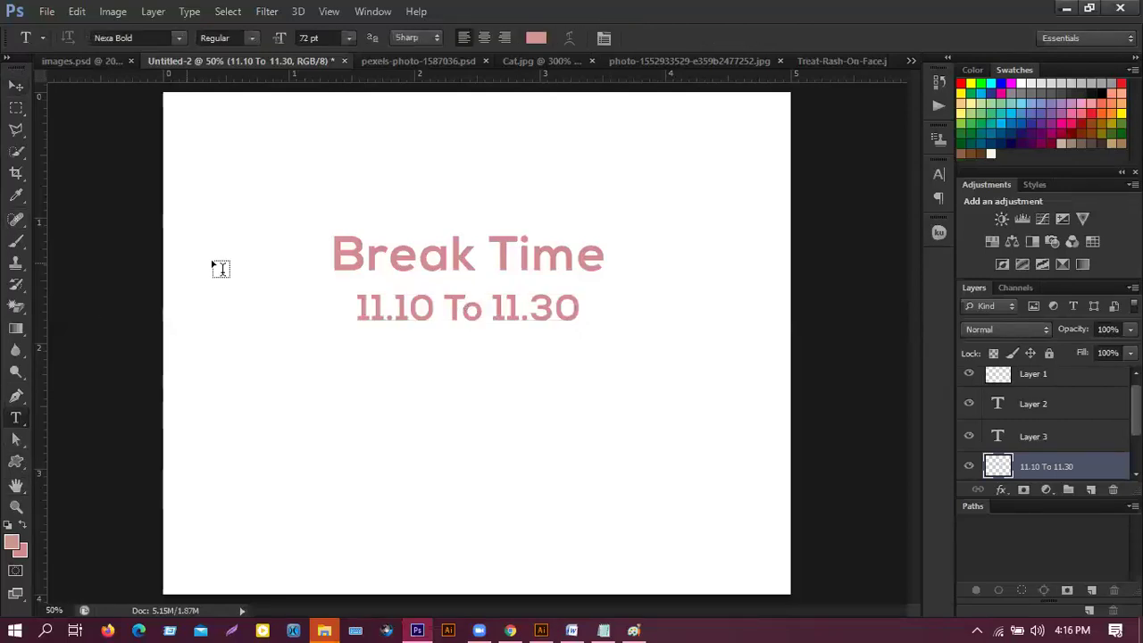
{"action": "left_click", "coordinate": [1024, 437]}
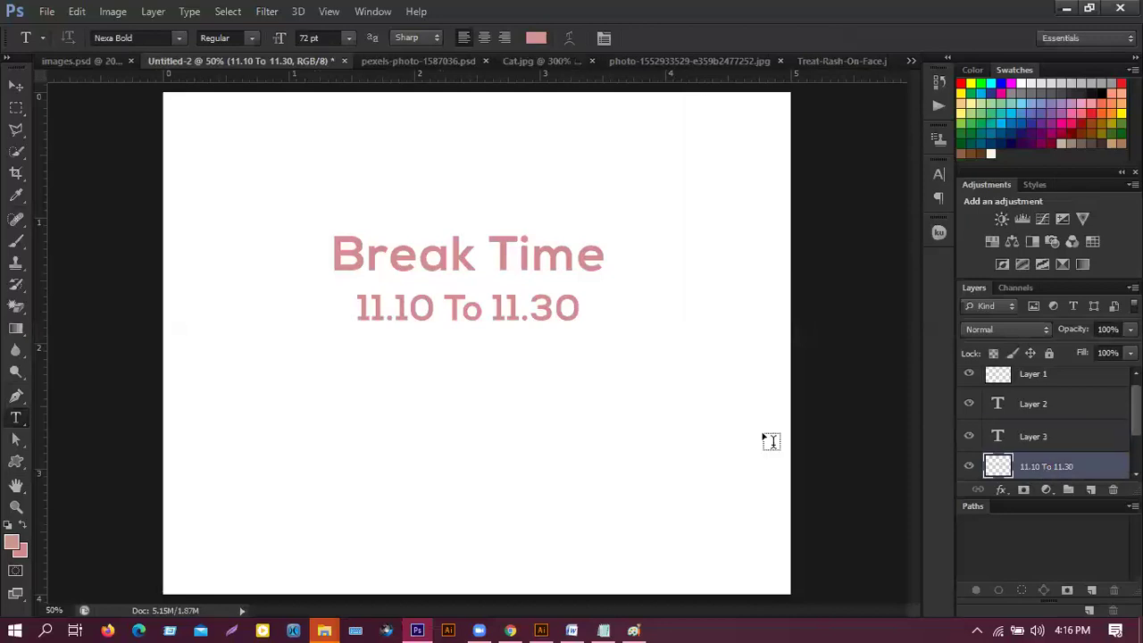
{"action": "left_click", "coordinate": [373, 327]}
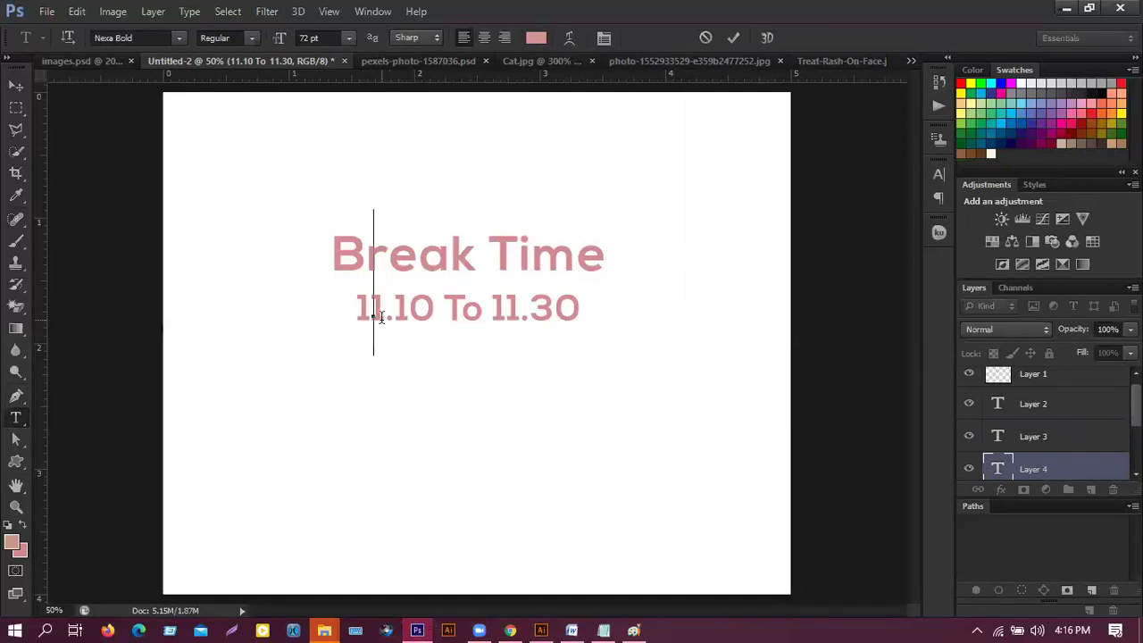
{"action": "type", "text": "0"}
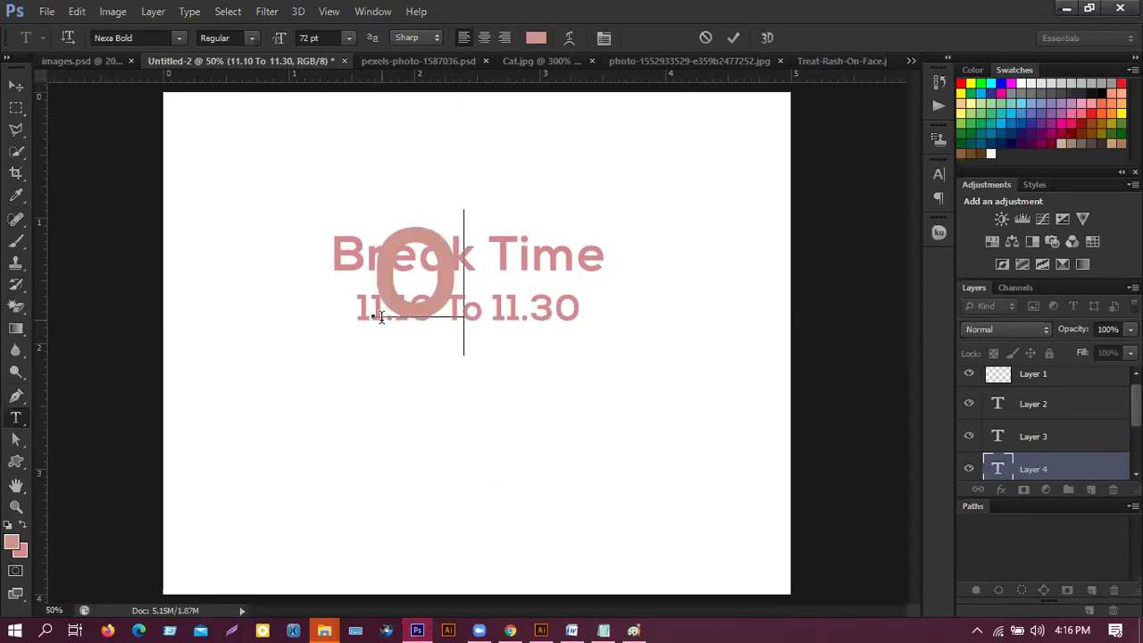
{"action": "key", "text": "ctrl+z"}
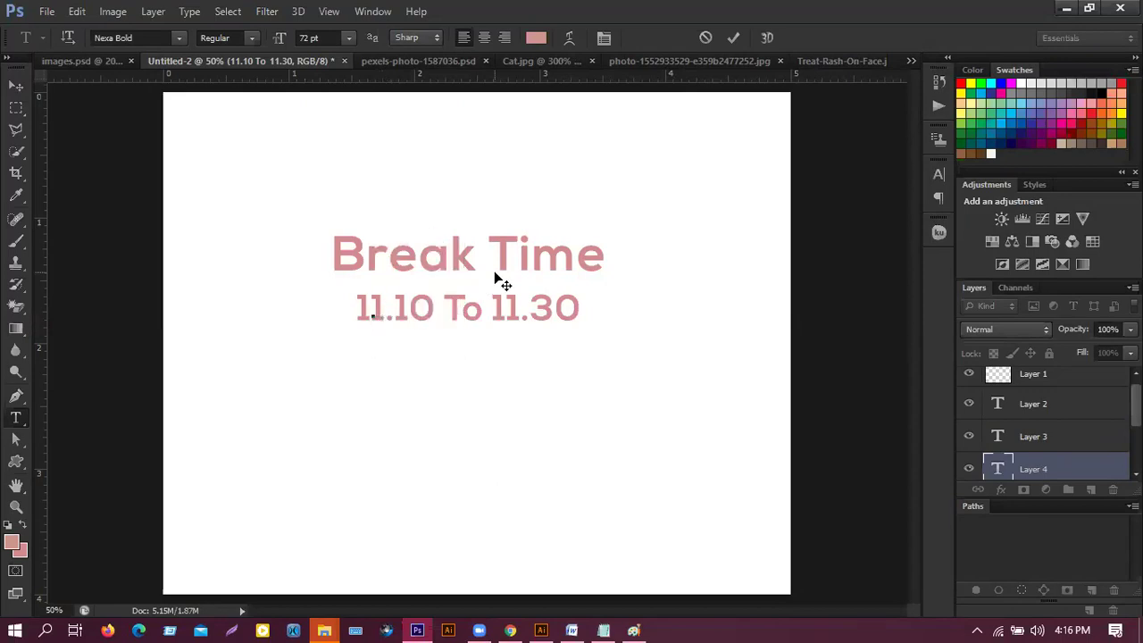
Close the text edit and hide the empty text layers Layer 4, Layer 3 and Layer 2
{"action": "key", "text": "ctrl+Return"}
{"action": "key", "text": "v"}
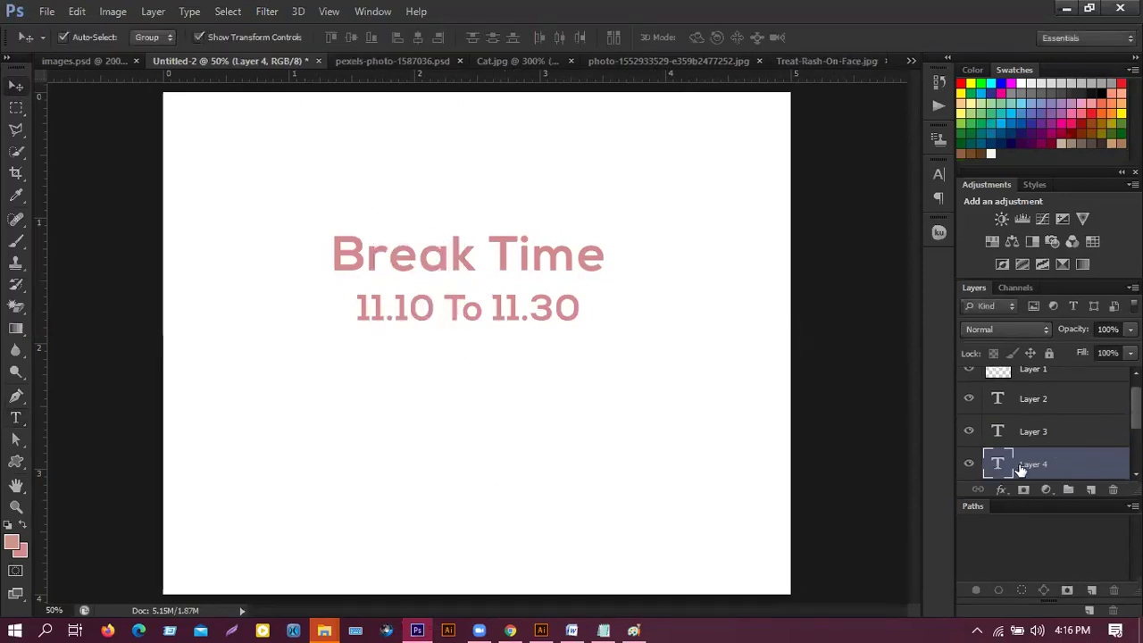
{"action": "left_click", "coordinate": [969, 464]}
{"action": "left_click", "coordinate": [968, 431]}
{"action": "left_click", "coordinate": [967, 399]}
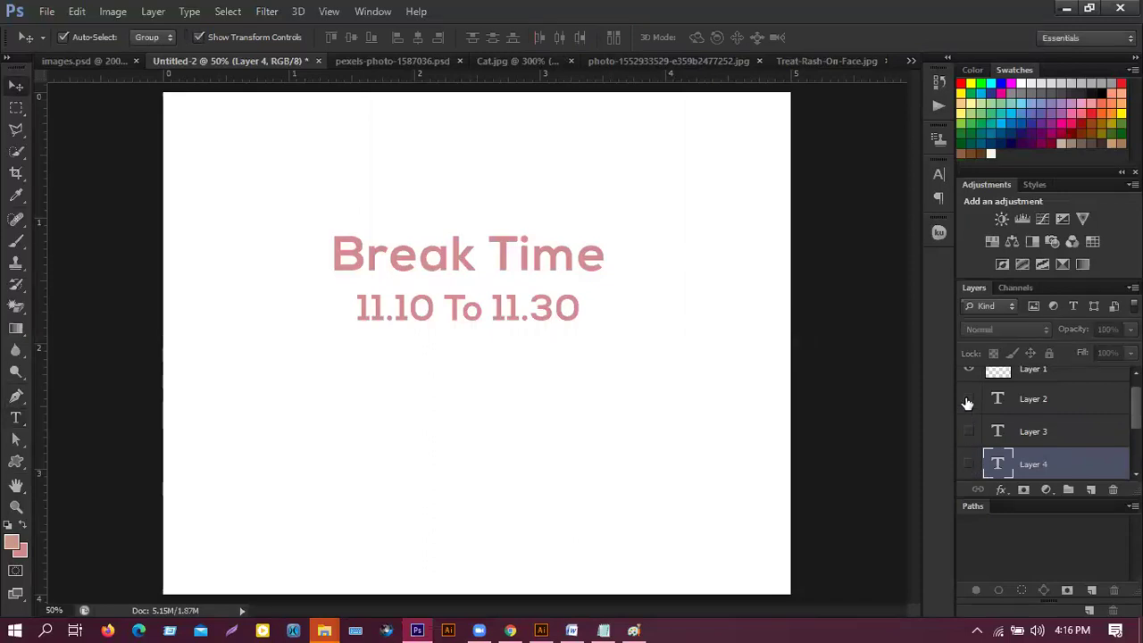
Check the "11.10 To 11.30" layer by hiding and showing it again, and make it the active layer
{"action": "scroll", "coordinate": [987, 420], "scroll_direction": "up", "scroll_amount": 1}
{"action": "scroll", "coordinate": [986, 419], "scroll_direction": "down", "scroll_amount": 2}
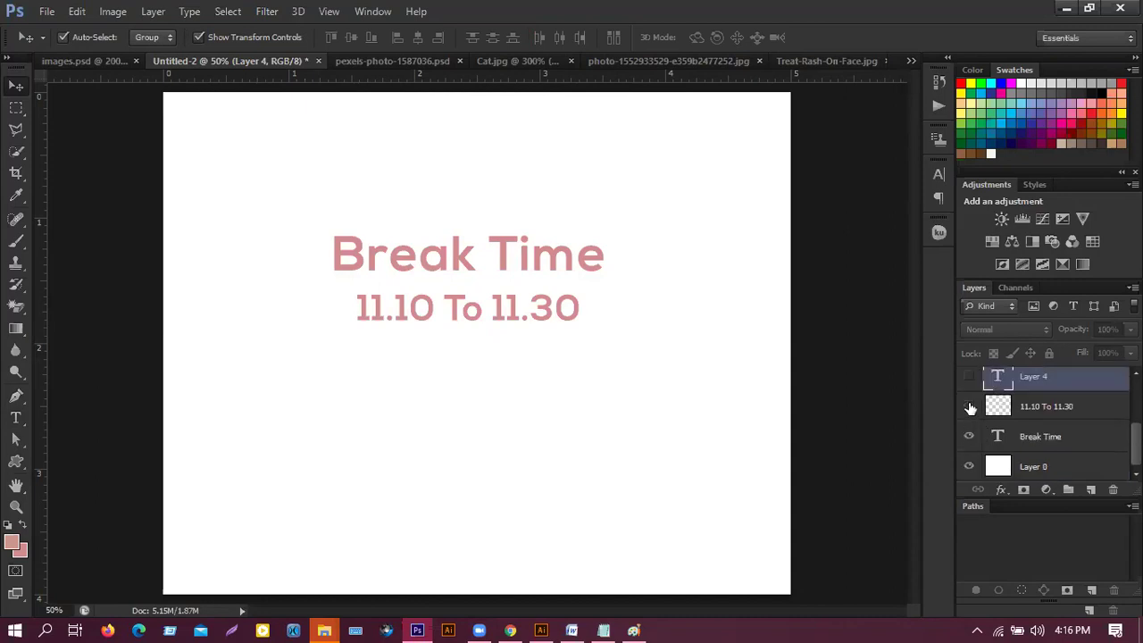
{"action": "left_click", "coordinate": [969, 407]}
{"action": "left_click", "coordinate": [969, 406]}
{"action": "left_click", "coordinate": [1047, 408]}
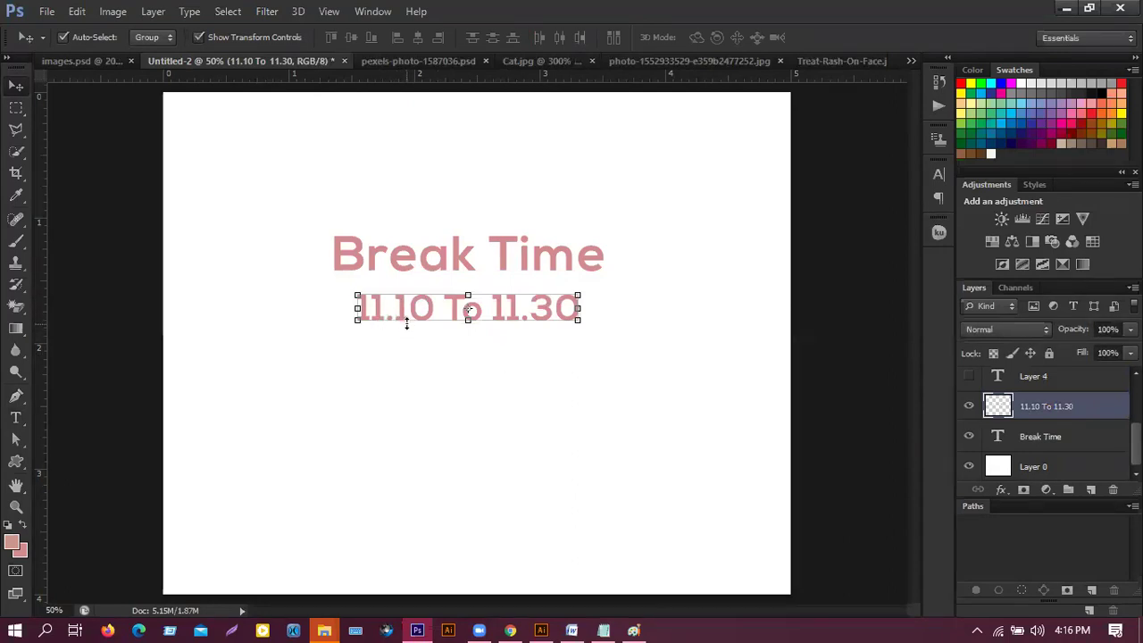
{"action": "key", "text": "ctrl+t"}
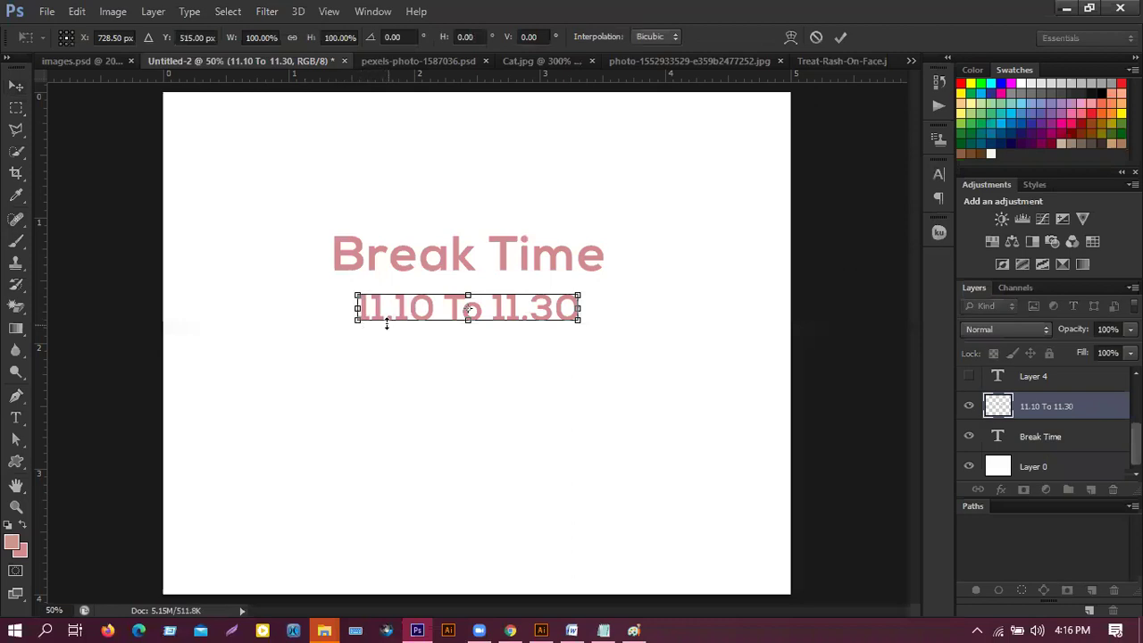
{"action": "key", "text": "Return"}
{"action": "key", "text": "ctrl+t"}
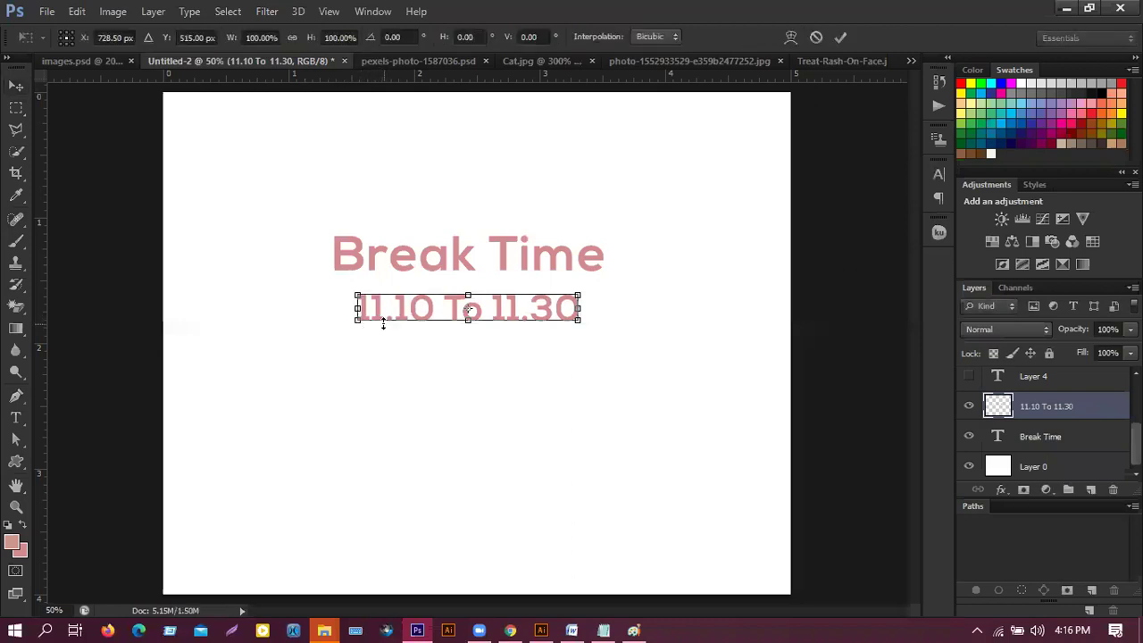
{"action": "left_click", "coordinate": [845, 38]}
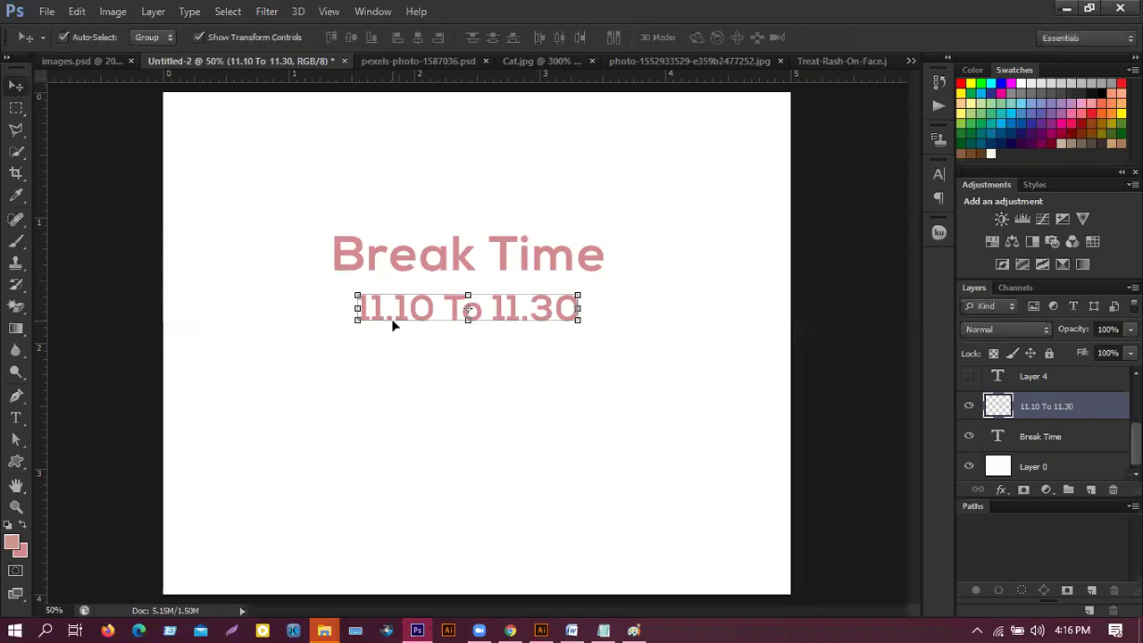
{"action": "key", "text": "ctrl+t"}
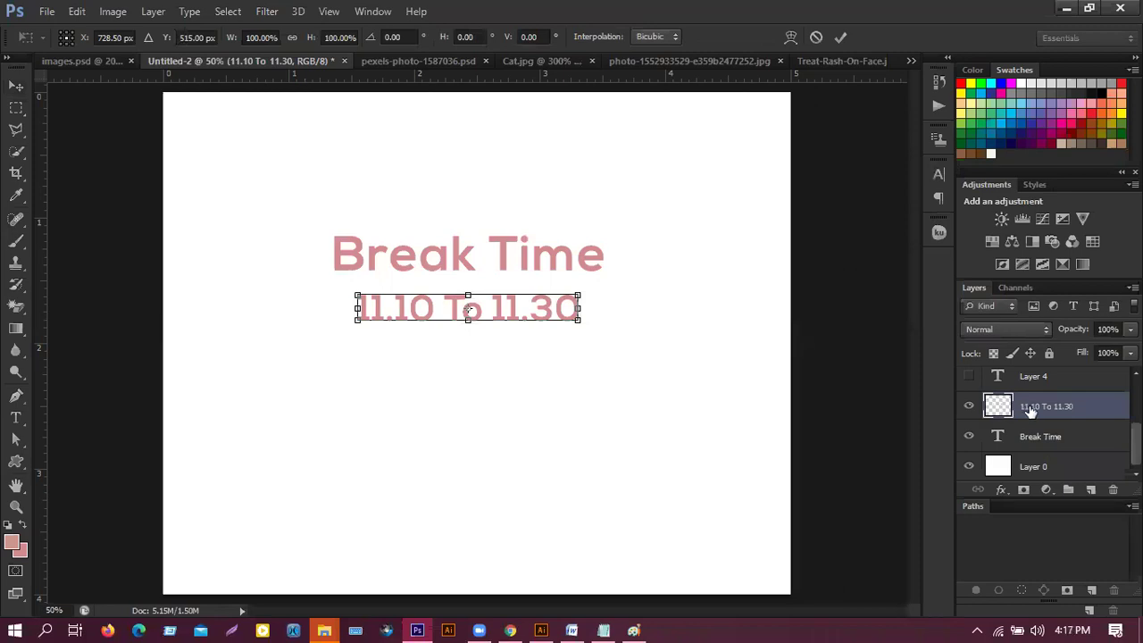
{"action": "left_click", "coordinate": [817, 39]}
Switch to Chrome and Word, and read through the Declaration of Trainee from its heading to the Facebook and Twitter ID fields
{"action": "left_click", "coordinate": [510, 630]}
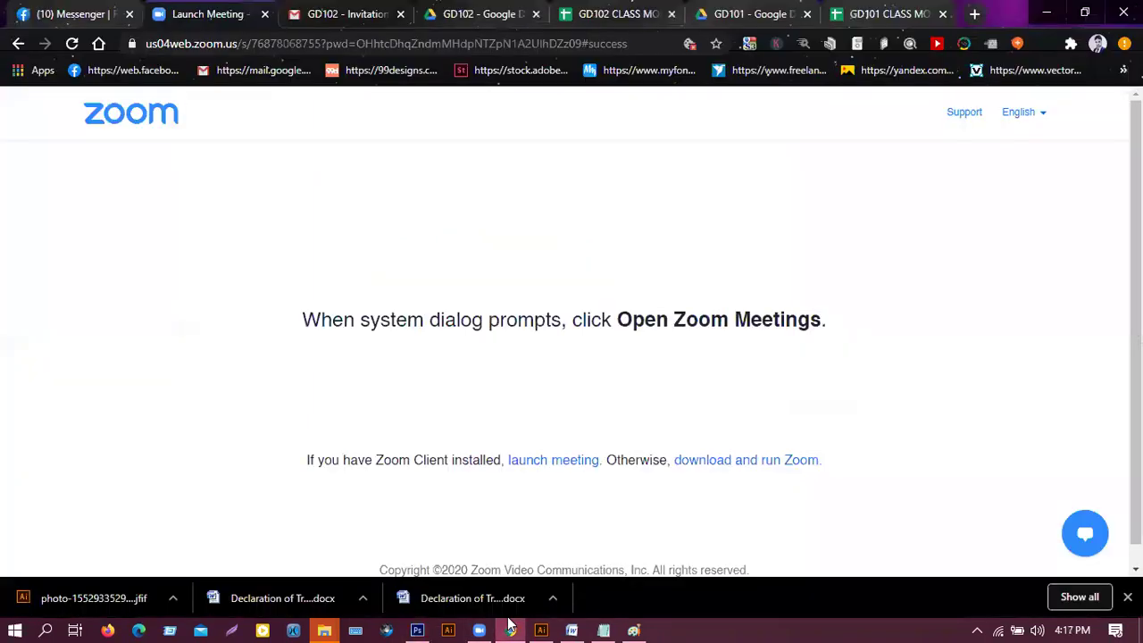
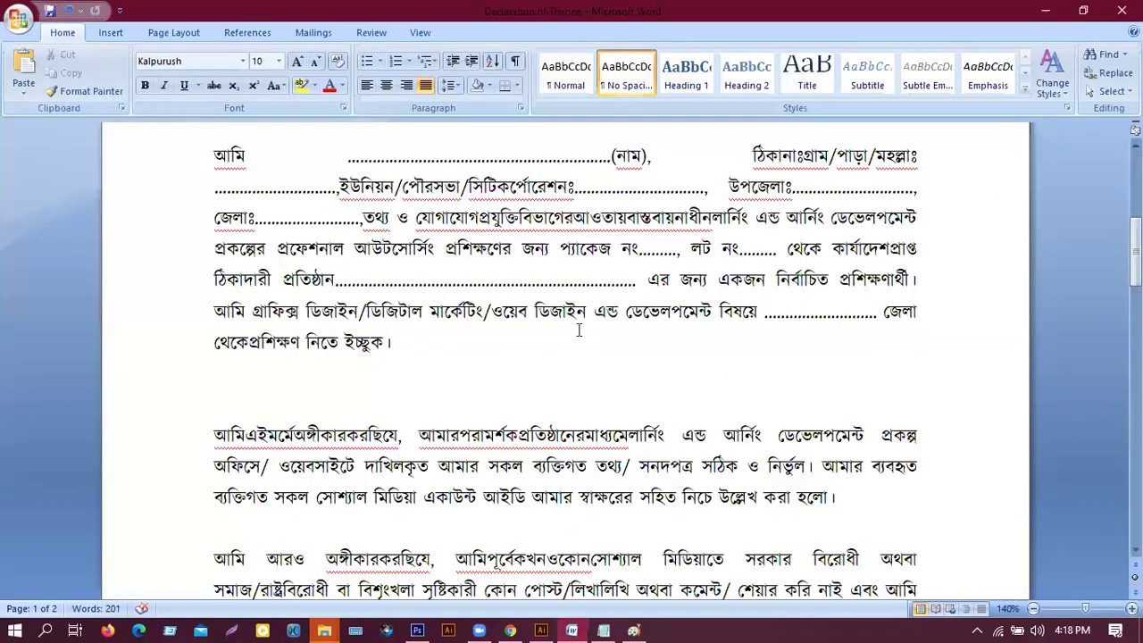
{"action": "left_click", "coordinate": [1135, 257]}
{"action": "left_click_drag", "start_coordinate": [1134, 257], "coordinate": [1134, 393]}
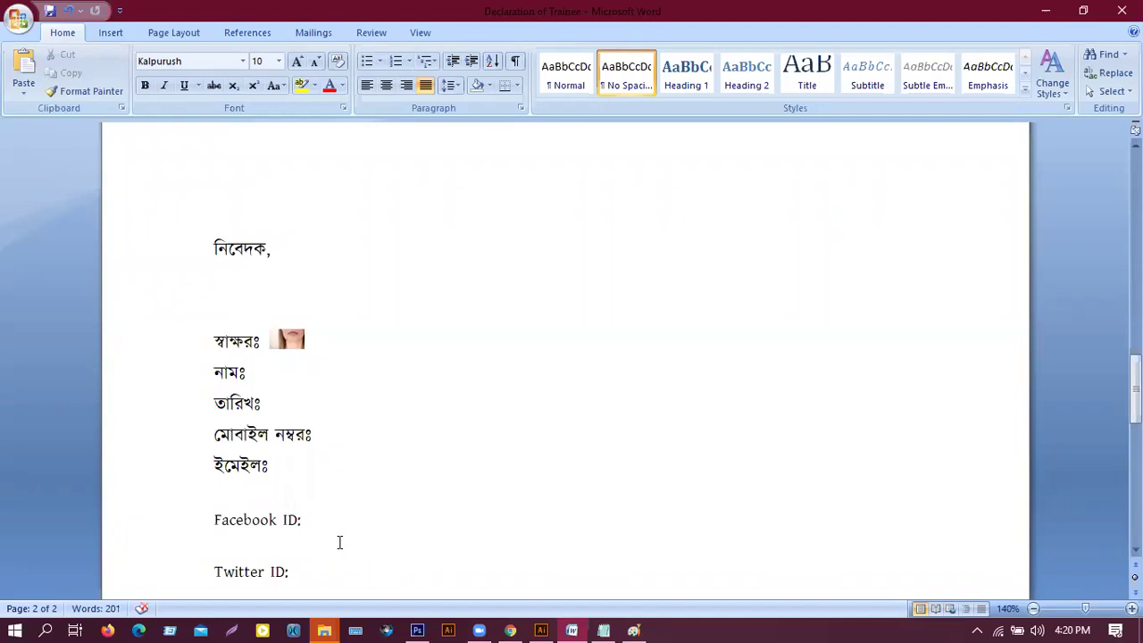
{"action": "scroll", "coordinate": [339, 520], "scroll_direction": "up", "scroll_amount": 20}
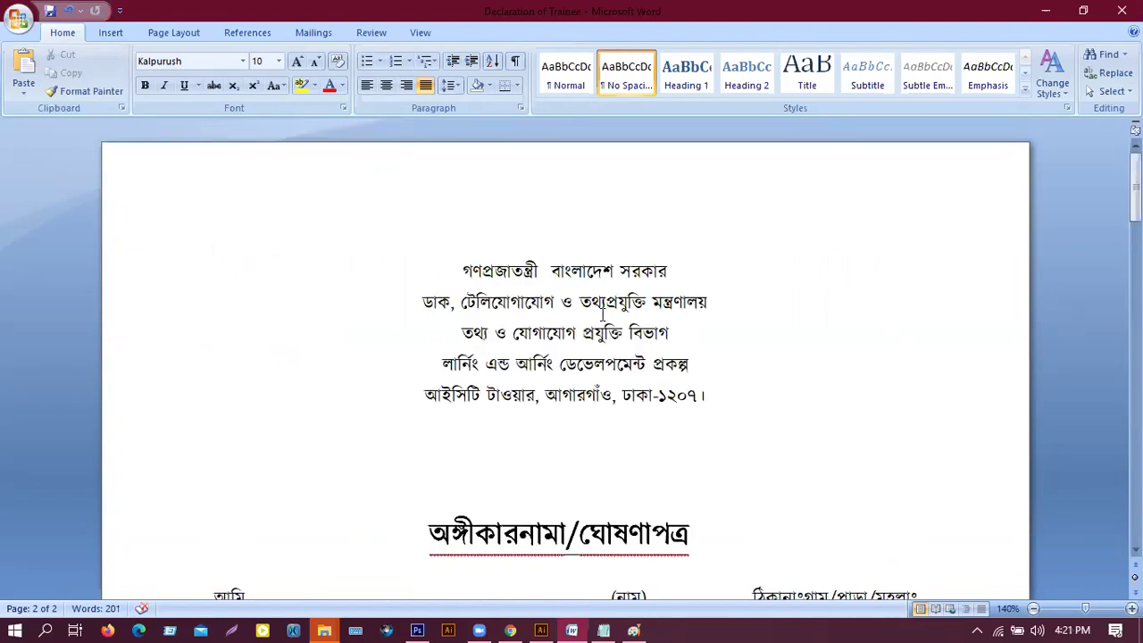
{"action": "scroll", "coordinate": [603, 315], "scroll_direction": "down", "scroll_amount": 10}
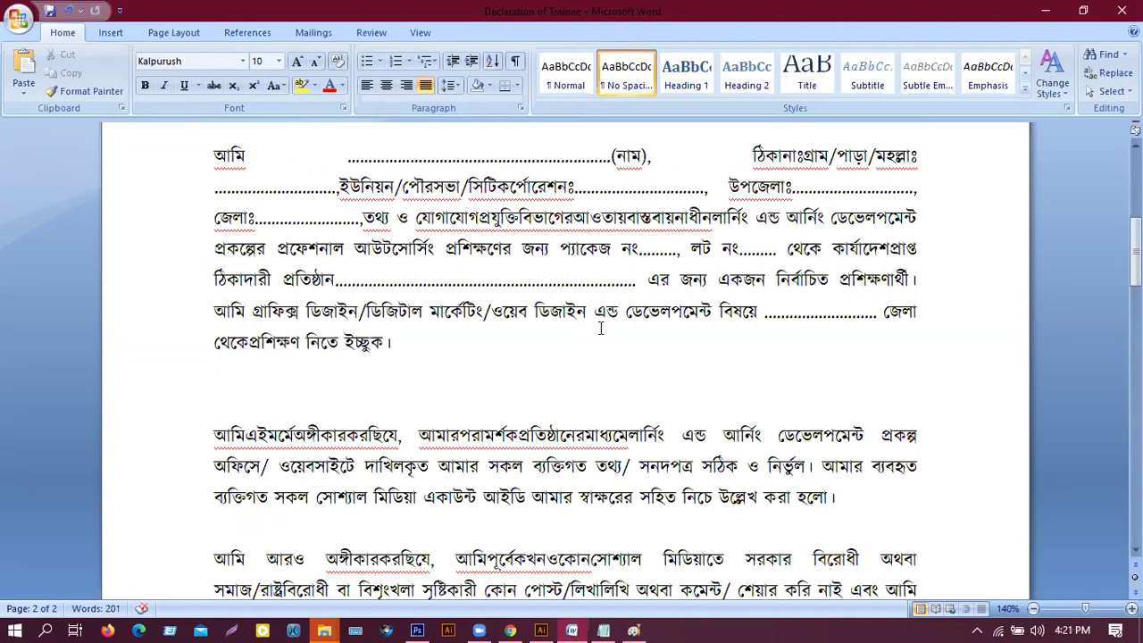
{"action": "scroll", "coordinate": [603, 314], "scroll_direction": "up", "scroll_amount": 10}
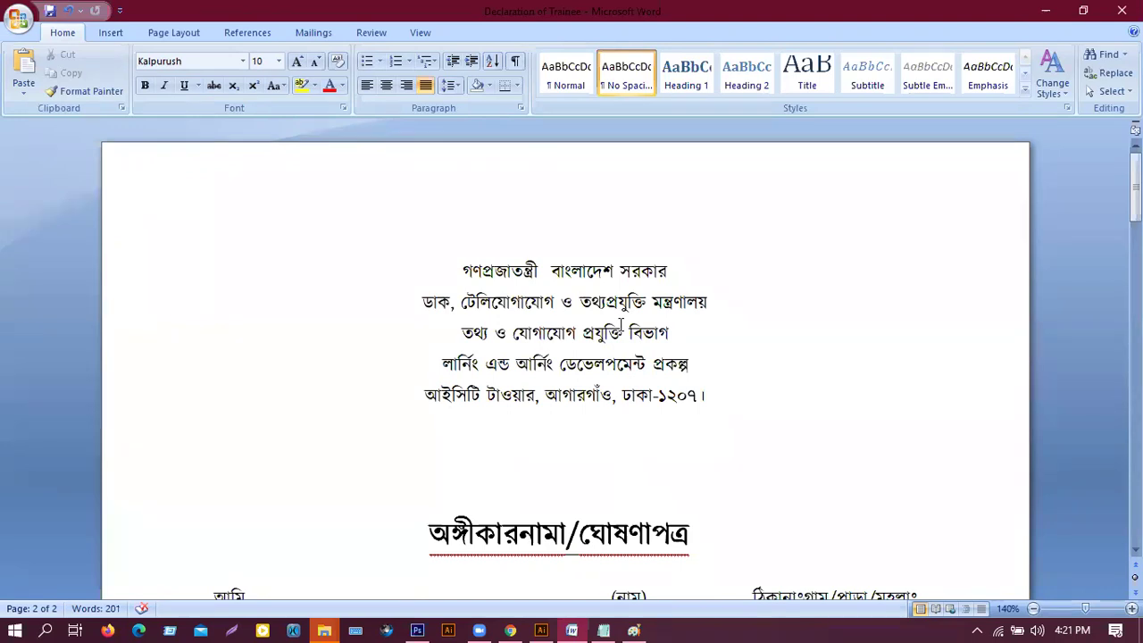
{"action": "scroll", "coordinate": [554, 357], "scroll_direction": "down", "scroll_amount": 15}
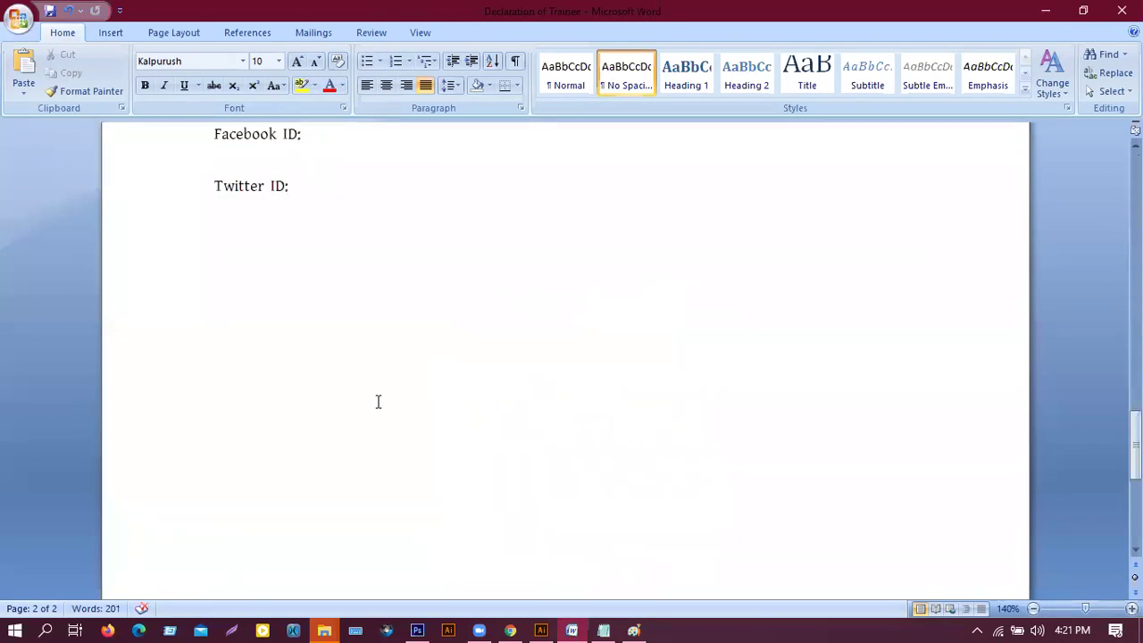
{"action": "scroll", "coordinate": [378, 402], "scroll_direction": "up", "scroll_amount": 5}
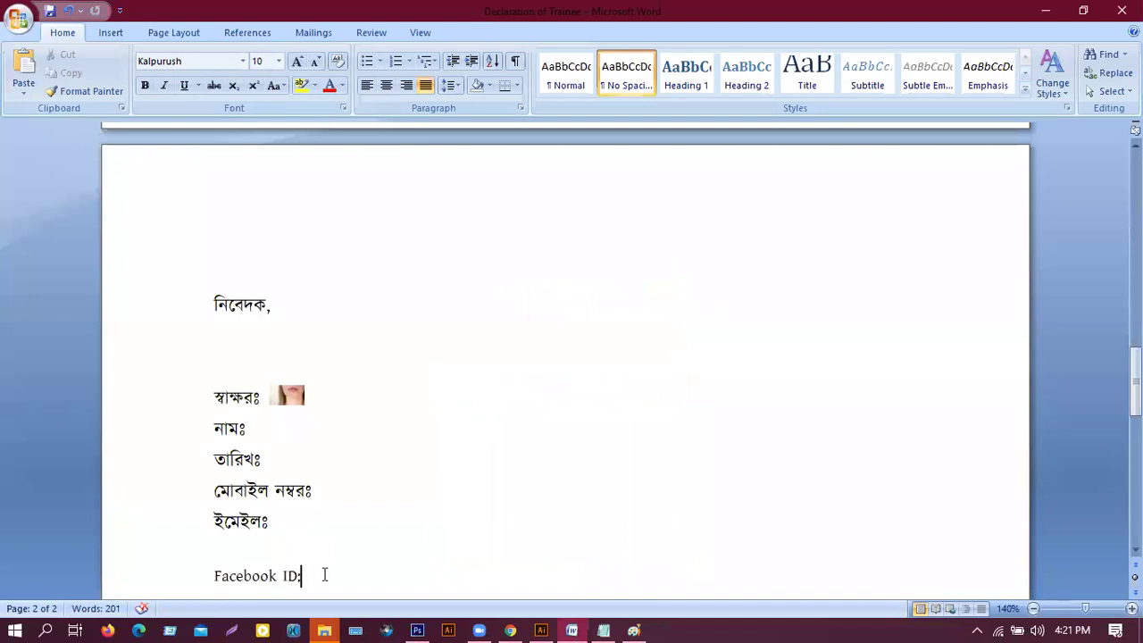
{"action": "scroll", "coordinate": [378, 518], "scroll_direction": "up", "scroll_amount": 8}
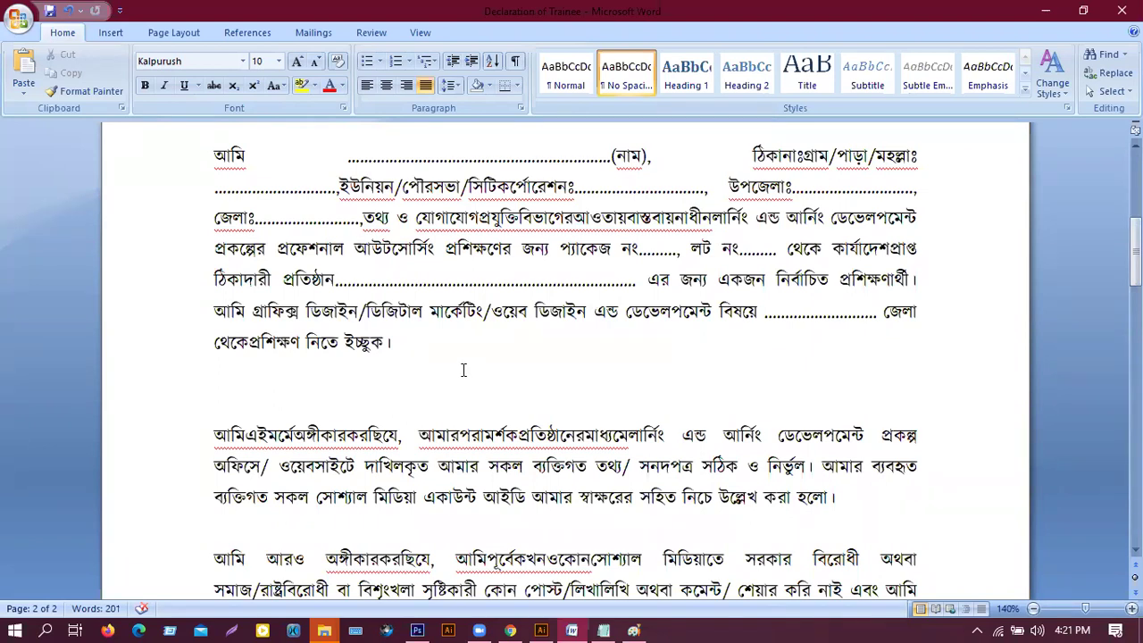
{"action": "scroll", "coordinate": [463, 372], "scroll_direction": "up", "scroll_amount": 5}
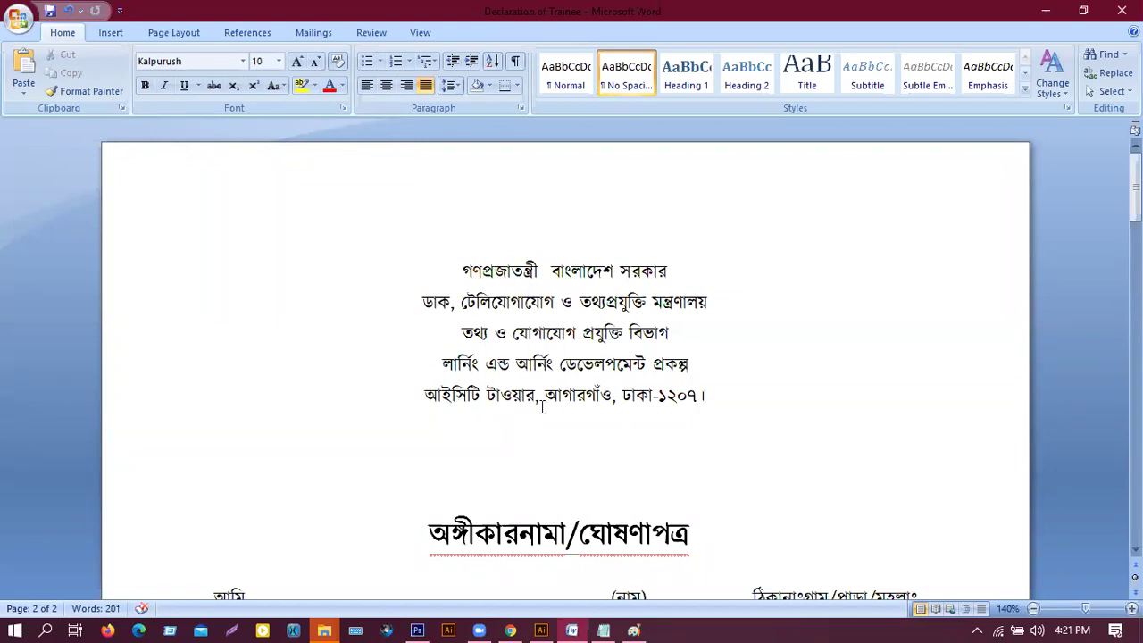
{"action": "scroll", "coordinate": [541, 408], "scroll_direction": "down", "scroll_amount": 5}
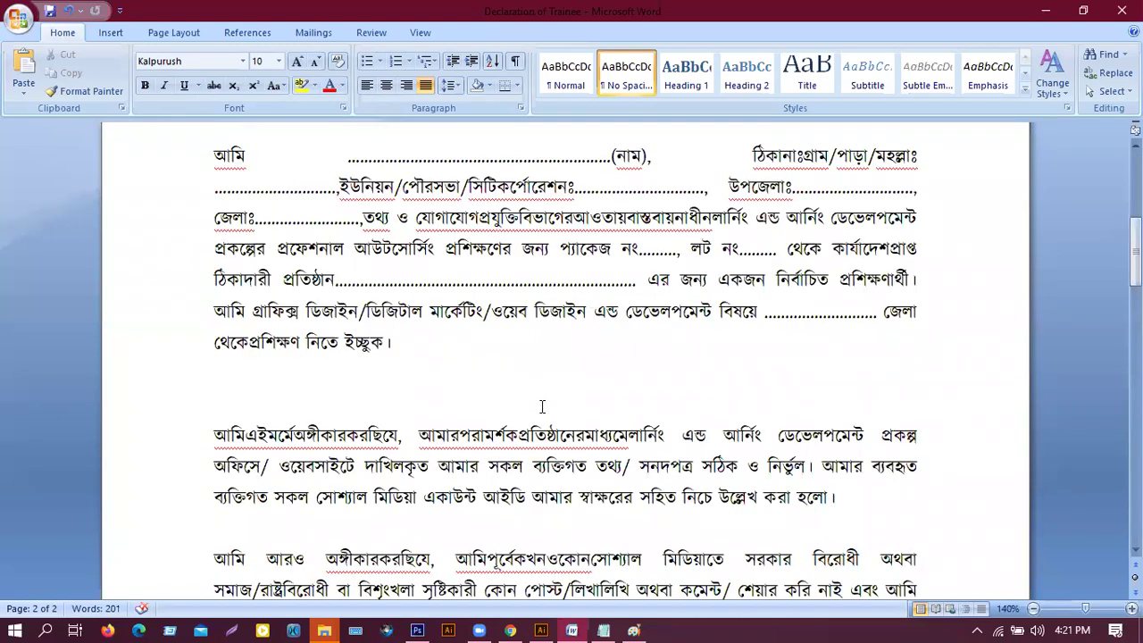
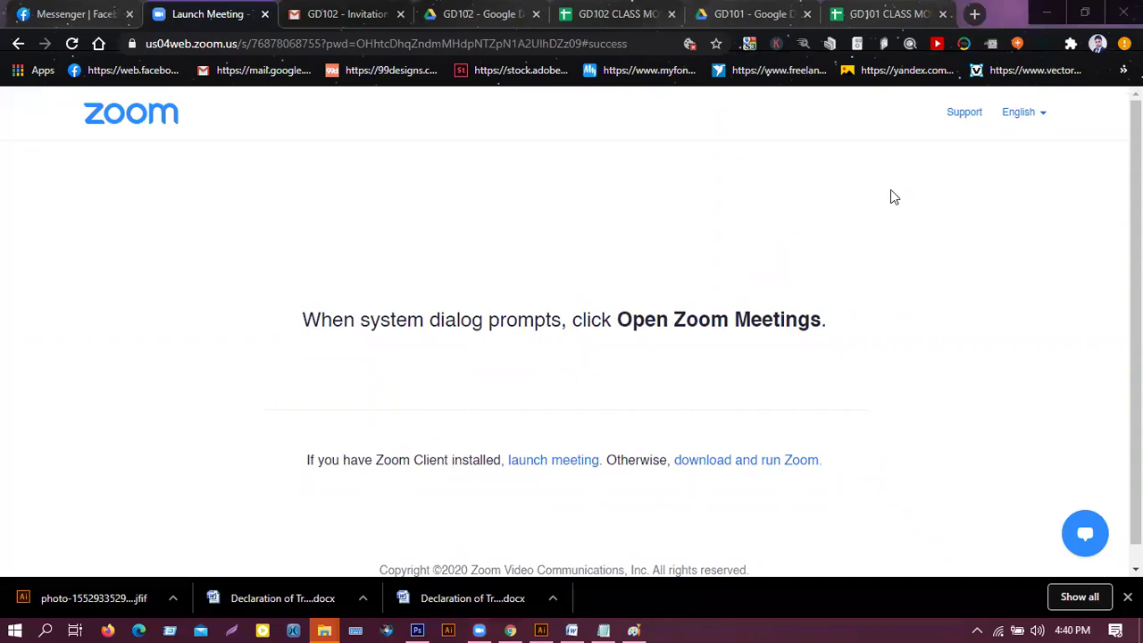
Minimize the Chrome, Word and Zoom recording folder windows to reach the desktop
{"action": "left_click", "coordinate": [1047, 11]}
{"action": "left_click", "coordinate": [1065, 9]}
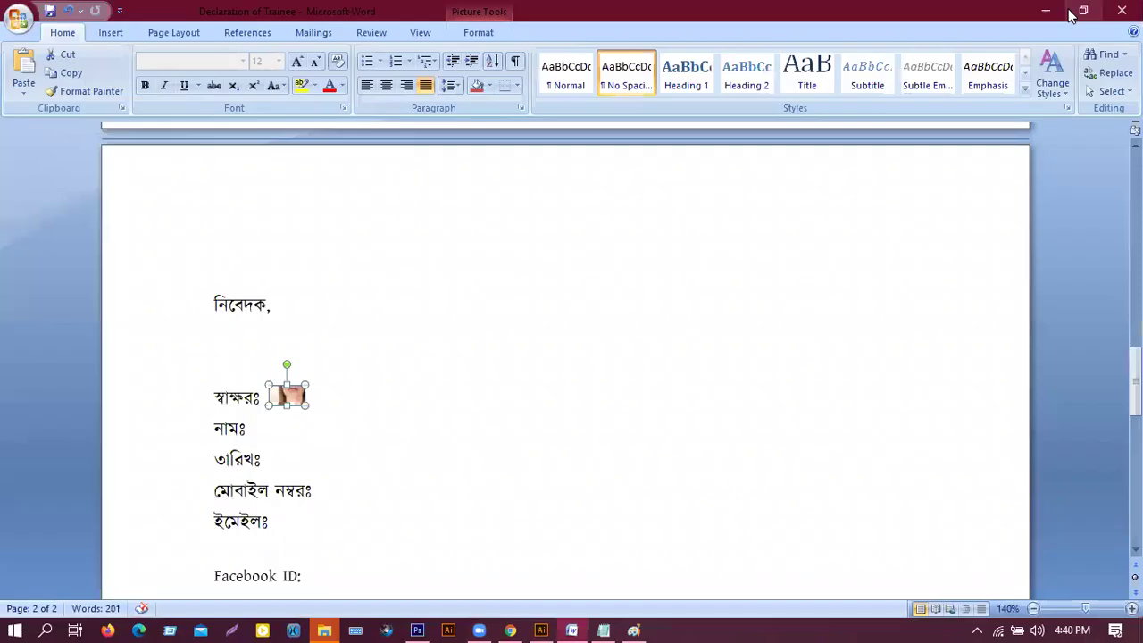
{"action": "left_click", "coordinate": [1046, 11]}
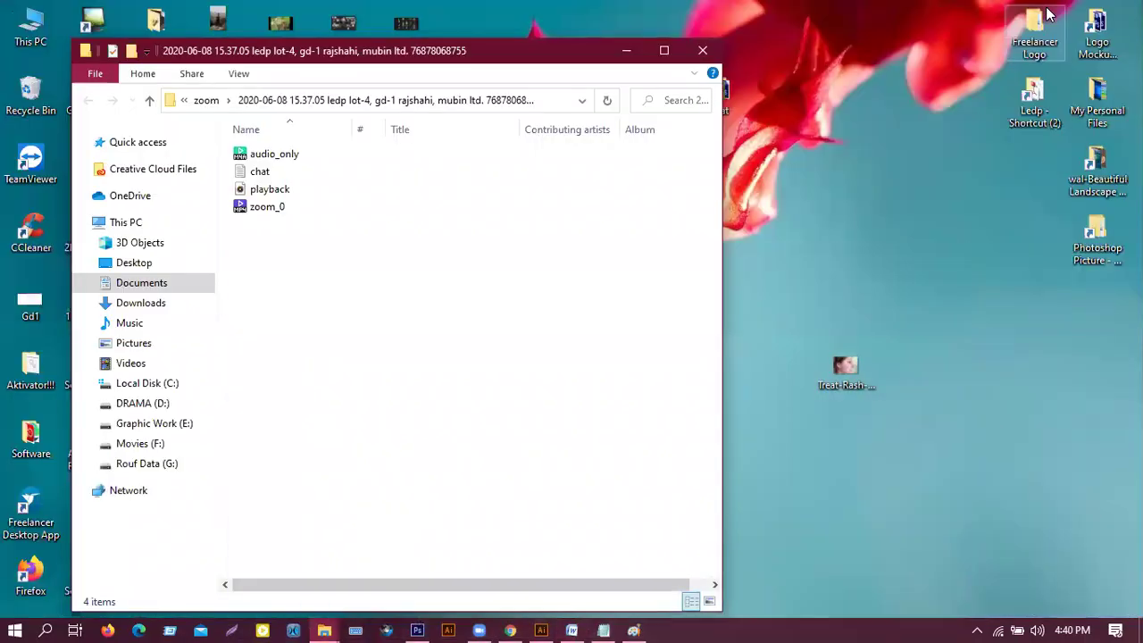
{"action": "left_click", "coordinate": [623, 51]}
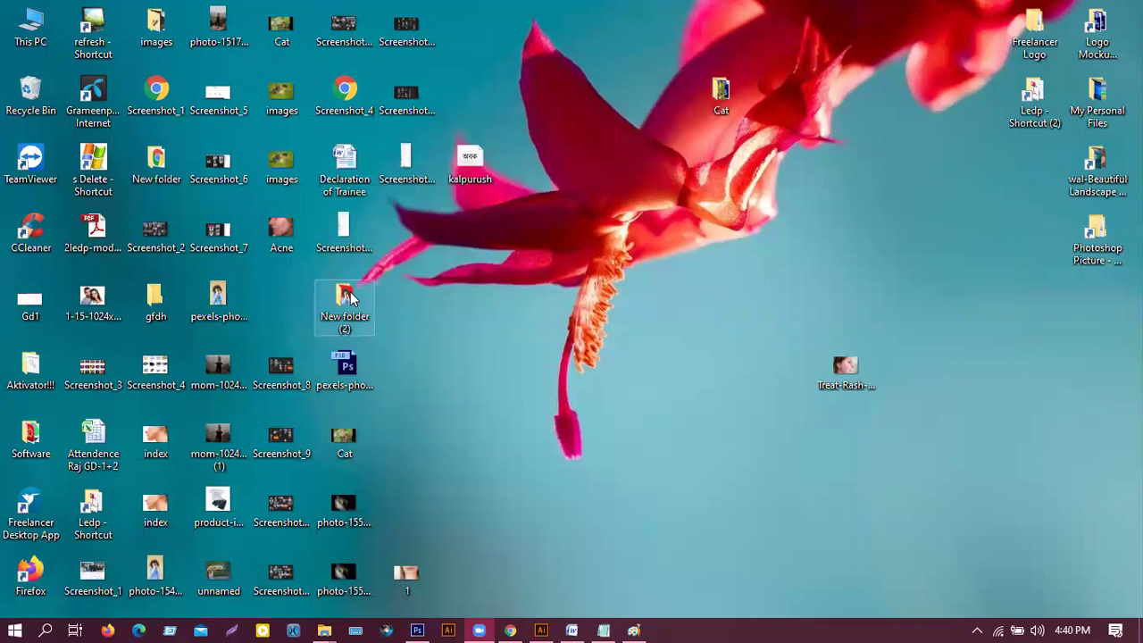
Rearrange the desktop by placing New folder (2) and the Treat-Rash-On-Face image in the empty area beside the flower
{"action": "left_click_drag", "start_coordinate": [344, 303], "coordinate": [926, 271]}
{"action": "left_click_drag", "start_coordinate": [845, 368], "coordinate": [1043, 507]}
{"action": "left_click_drag", "start_coordinate": [846, 261], "coordinate": [972, 377]}
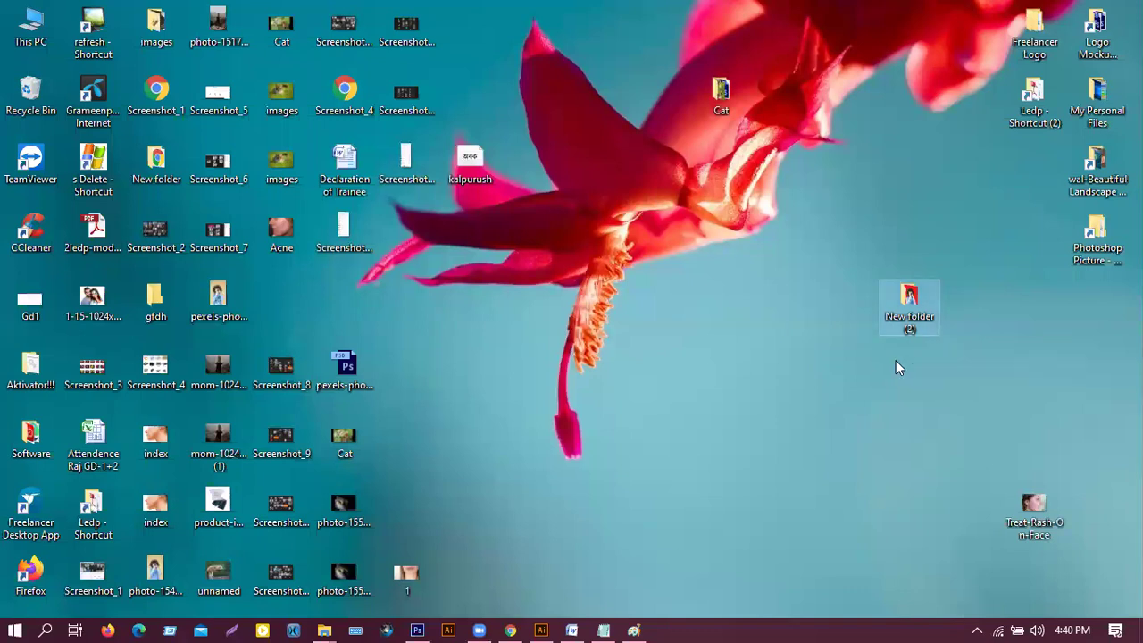
{"action": "right_click", "coordinate": [904, 297]}
{"action": "left_click", "coordinate": [924, 498]}
{"action": "right_click", "coordinate": [912, 297]}
{"action": "key", "text": "Escape"}
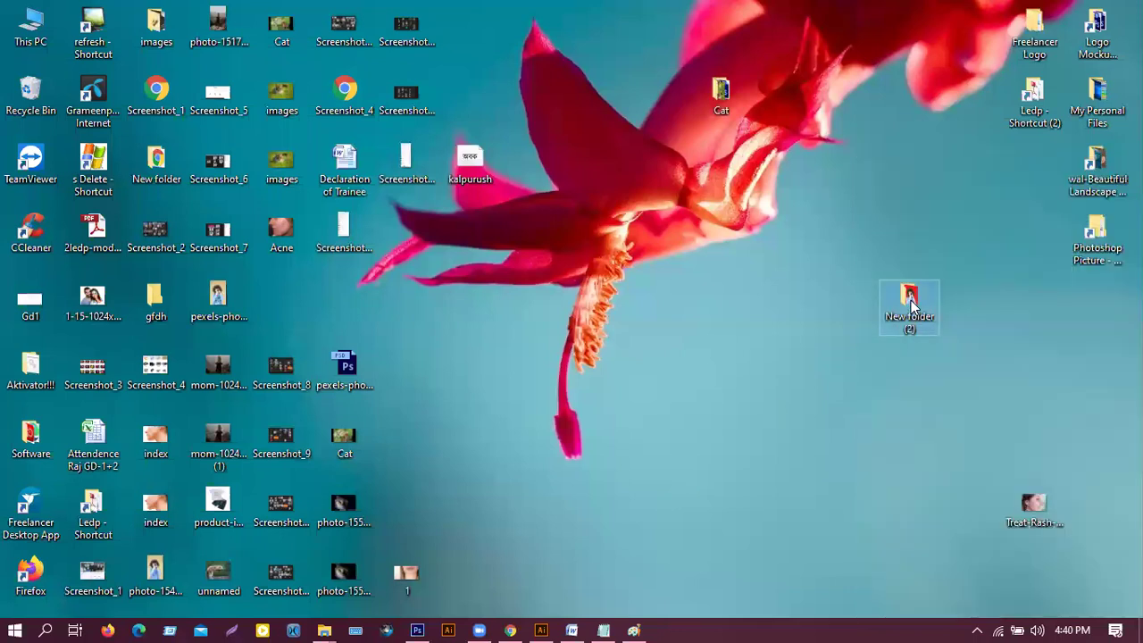
Compress New folder (2) into a zipped folder, keep the suggested name and move the archive near the original folder
{"action": "right_click", "coordinate": [911, 300]}
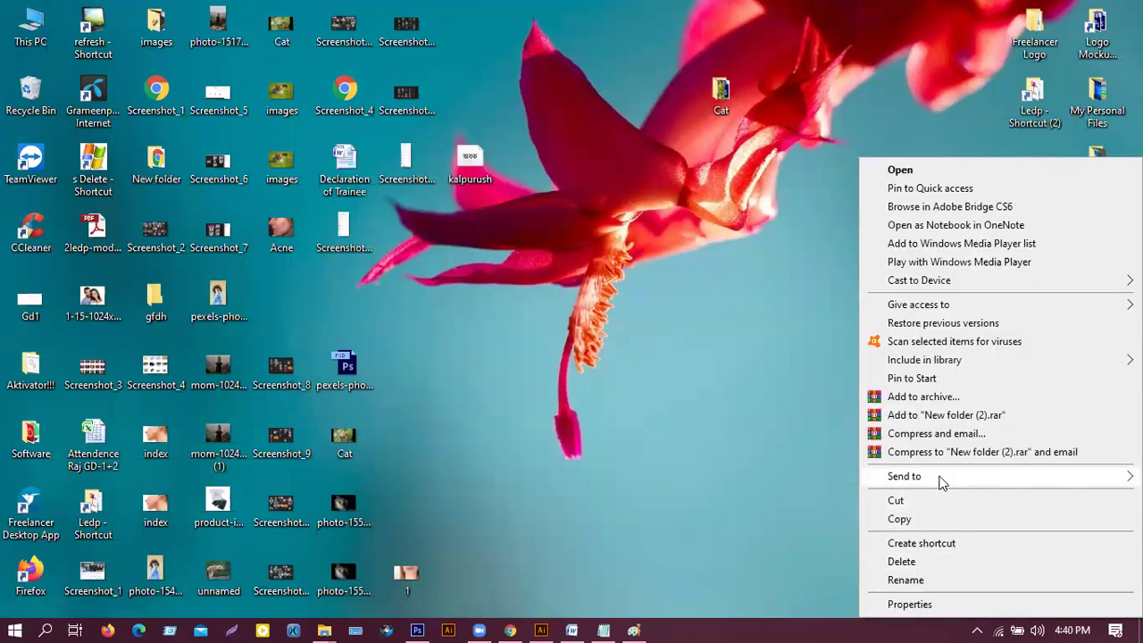
{"action": "mouse_move", "coordinate": [941, 482]}
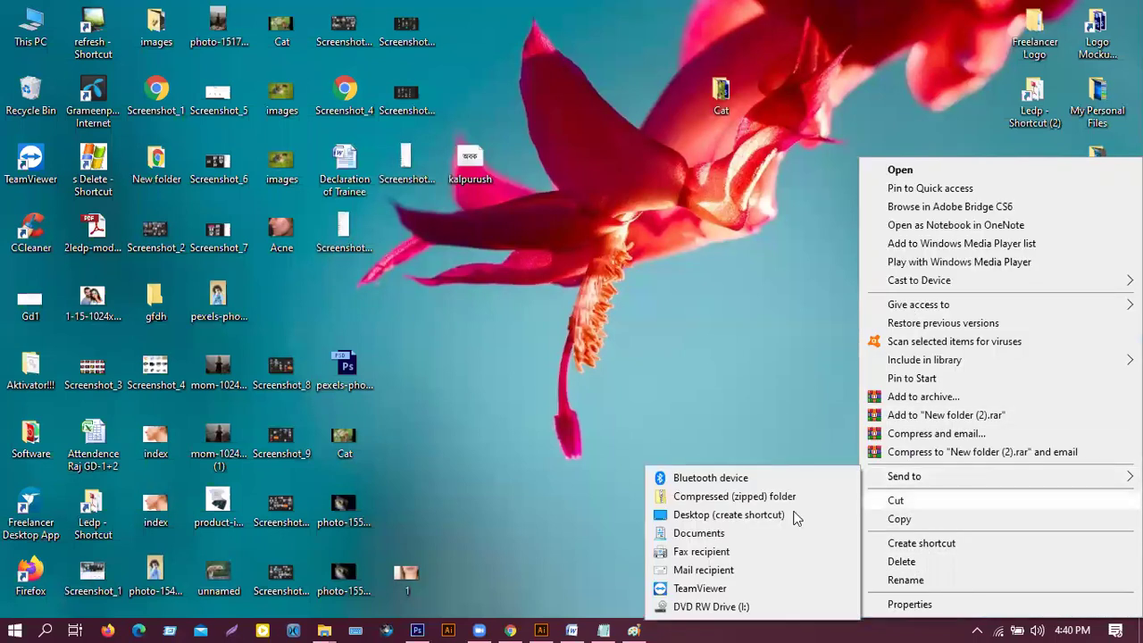
{"action": "left_click", "coordinate": [733, 497]}
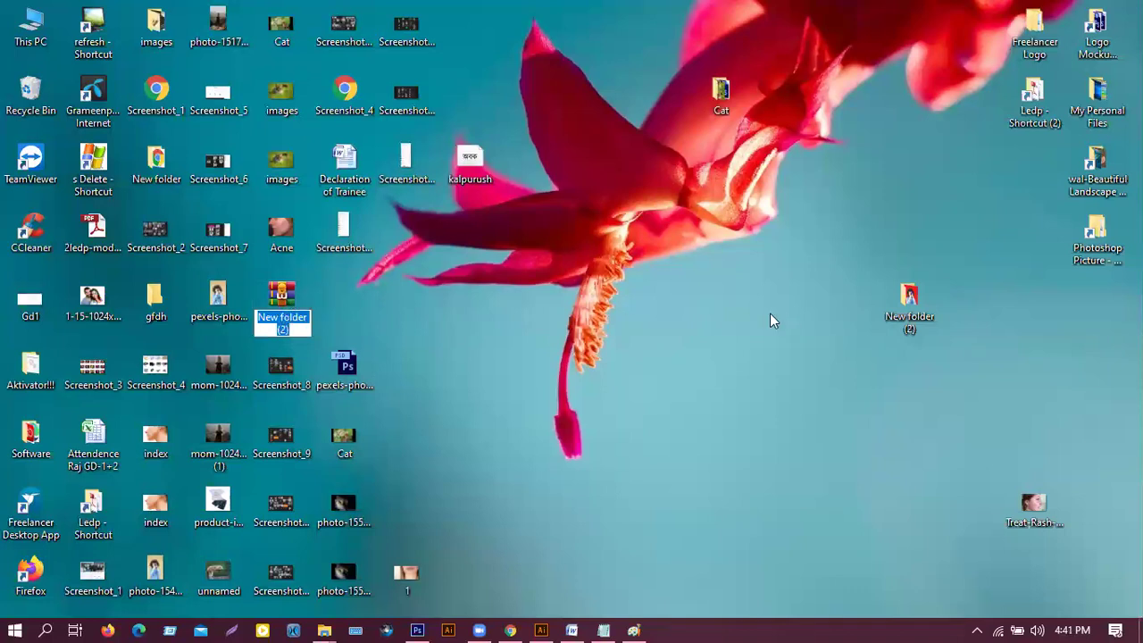
{"action": "key", "text": "Return"}
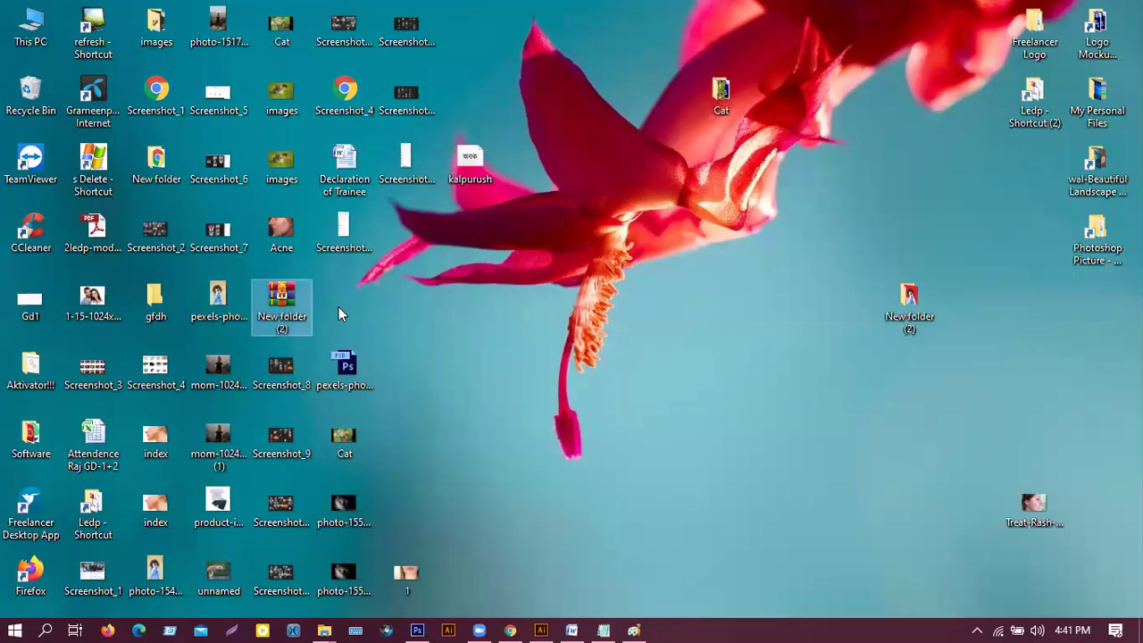
{"action": "left_click_drag", "start_coordinate": [293, 305], "coordinate": [815, 357]}
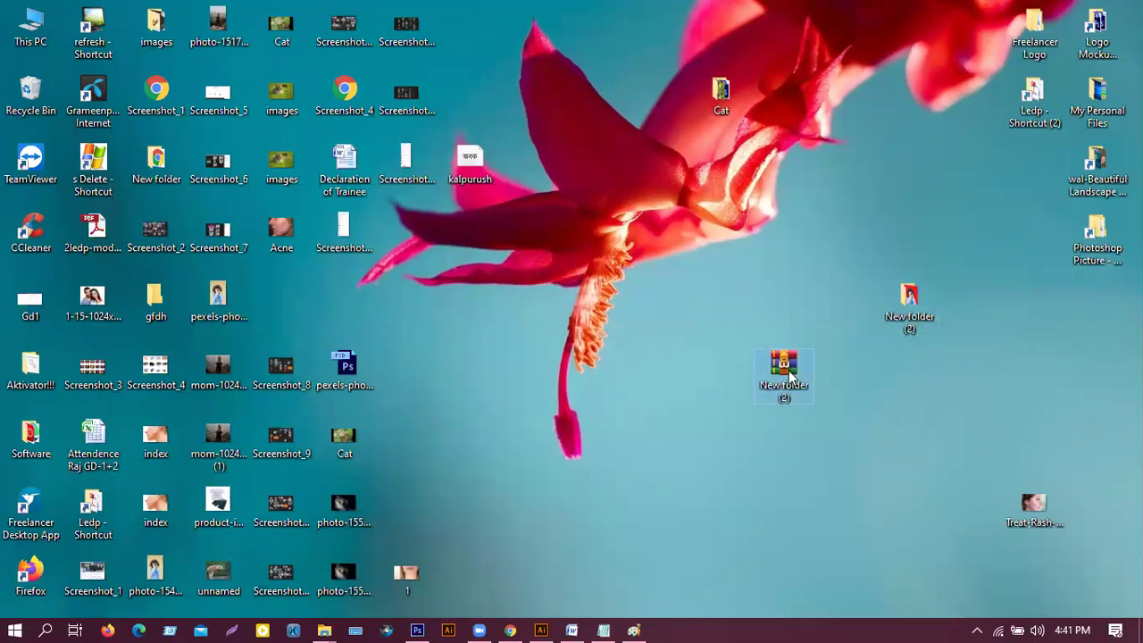
{"action": "right_click", "coordinate": [789, 377]}
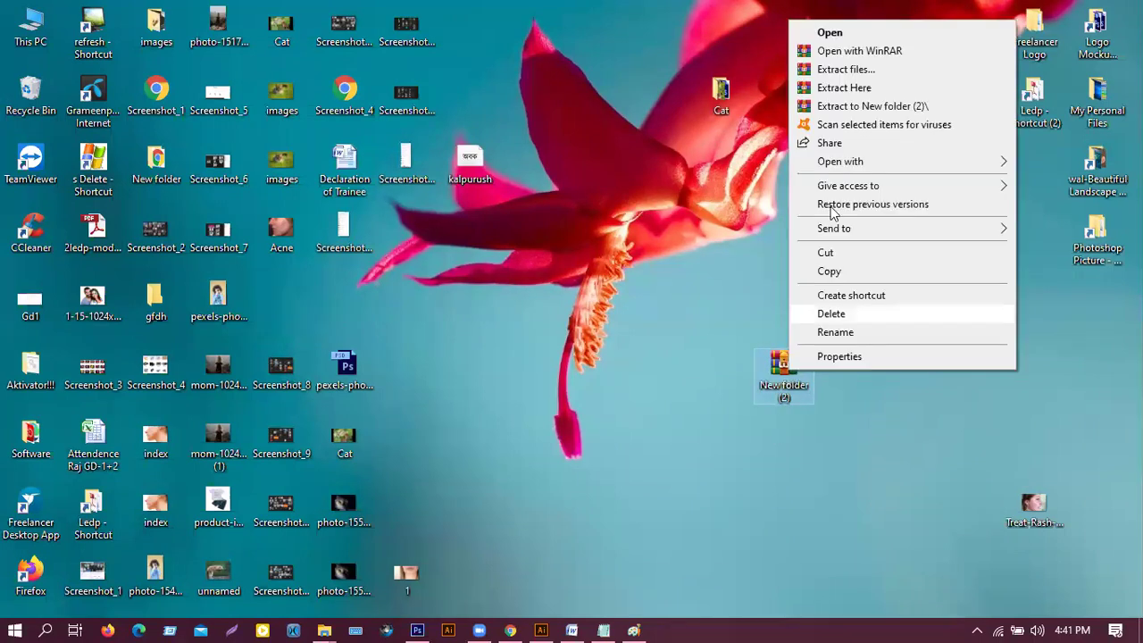
{"action": "left_click", "coordinate": [840, 67]}
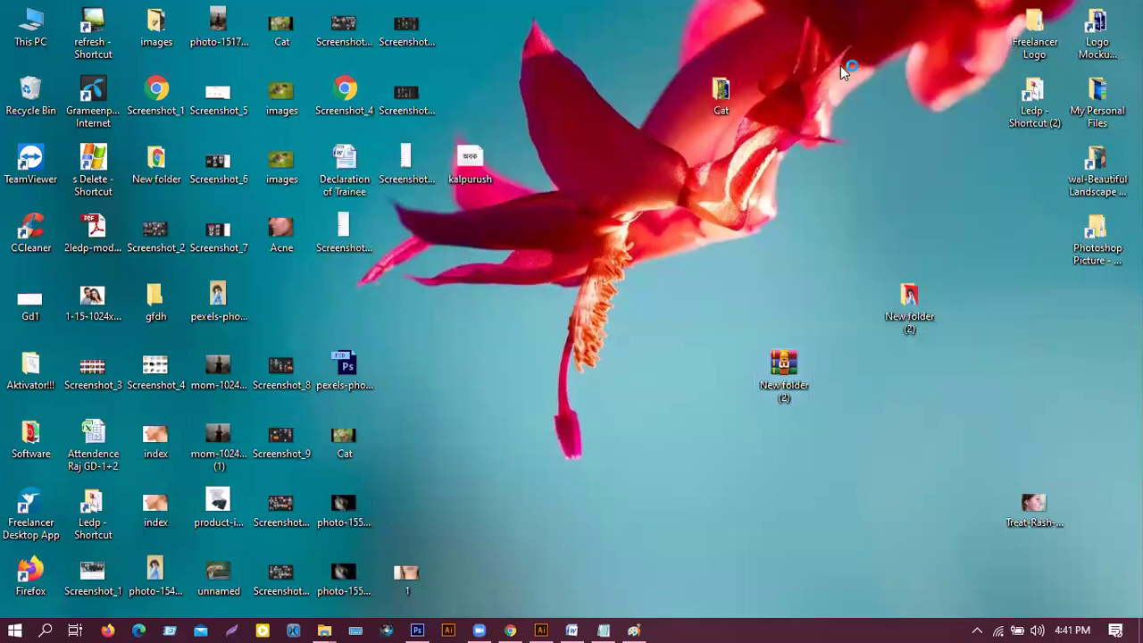
{"action": "left_click", "coordinate": [620, 489]}
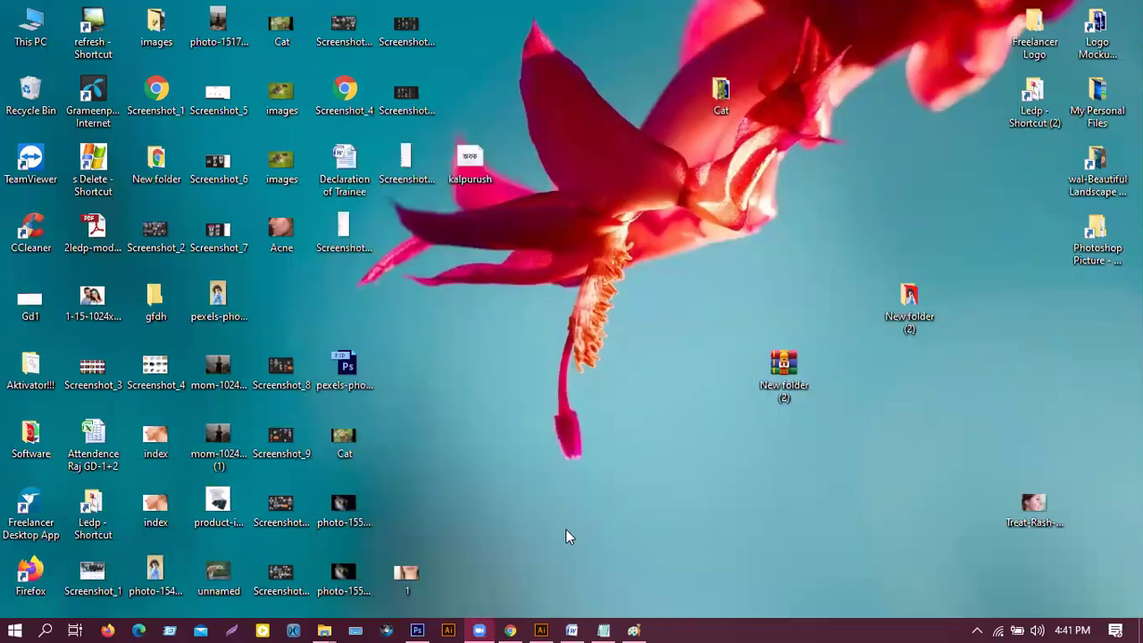
Place the New folder (2) archive directly below the original folder on the desktop and deselect it
{"action": "left_click_drag", "start_coordinate": [785, 366], "coordinate": [900, 424]}
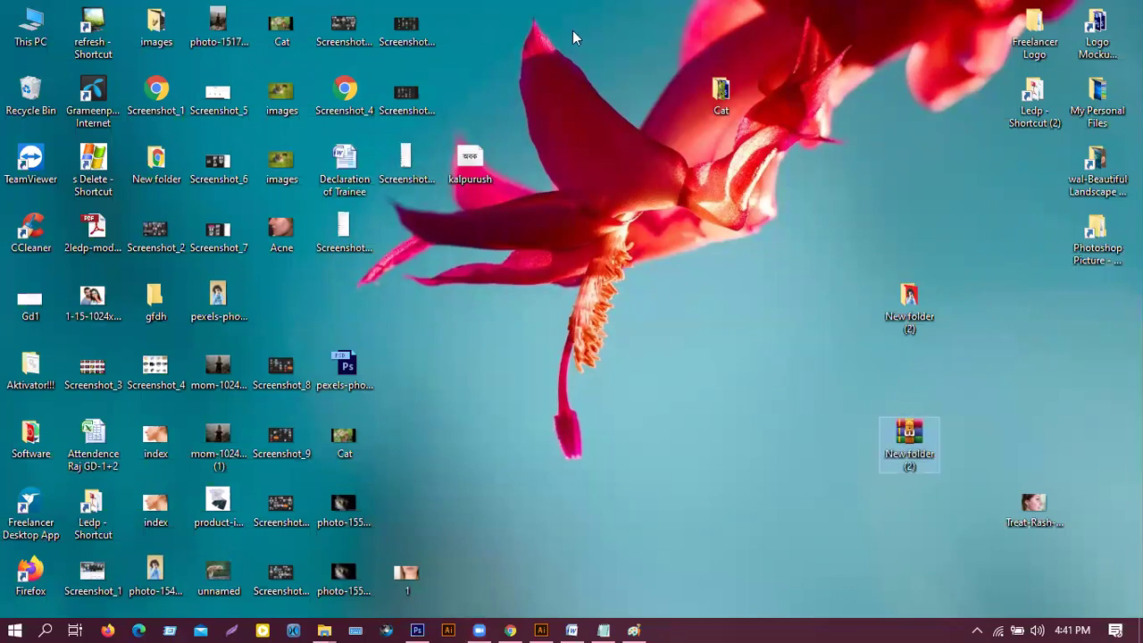
{"action": "left_click", "coordinate": [533, 340]}
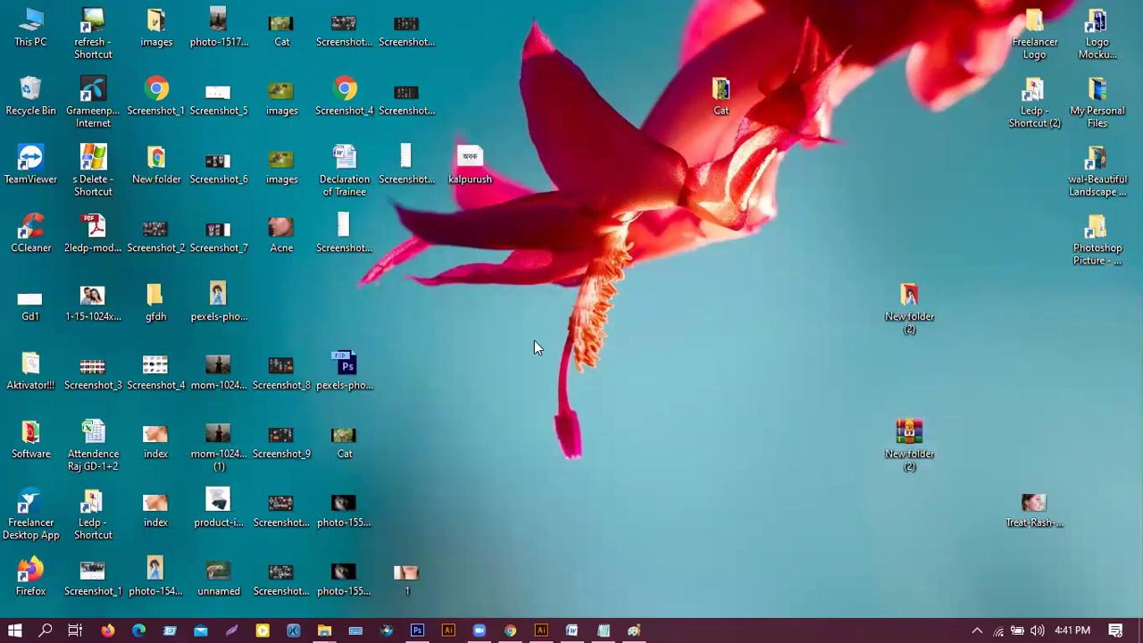
Delete the original New folder (2) and extract the New folder (2) archive to the suggested desktop path with the default options
{"action": "right_click", "coordinate": [908, 304]}
{"action": "left_click", "coordinate": [904, 560]}
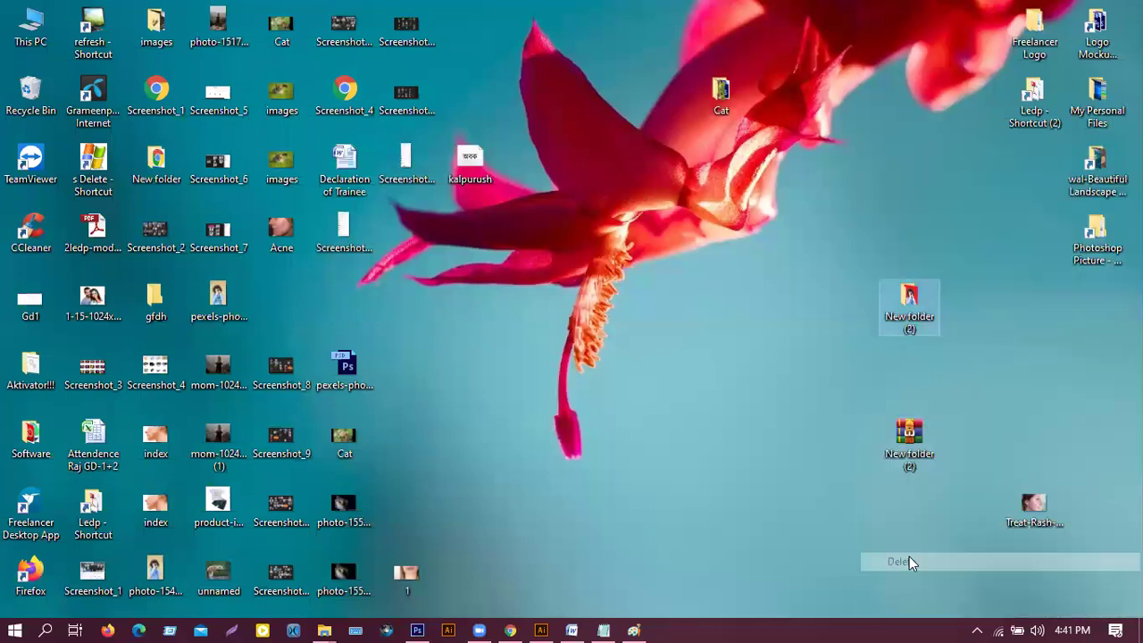
{"action": "right_click", "coordinate": [922, 438]}
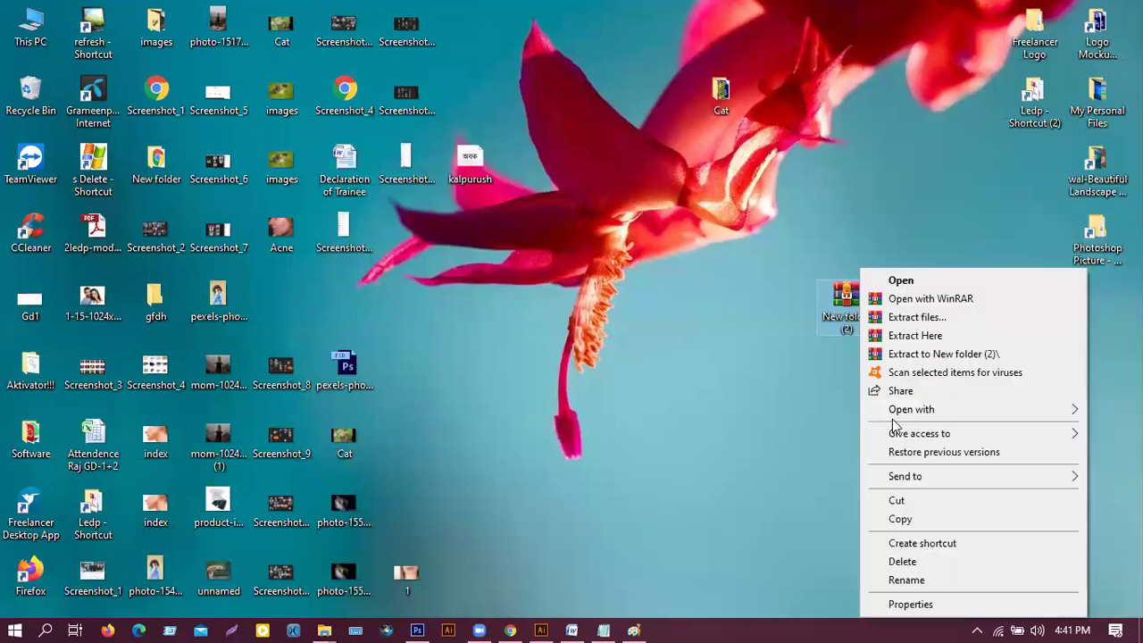
{"action": "left_click", "coordinate": [916, 317]}
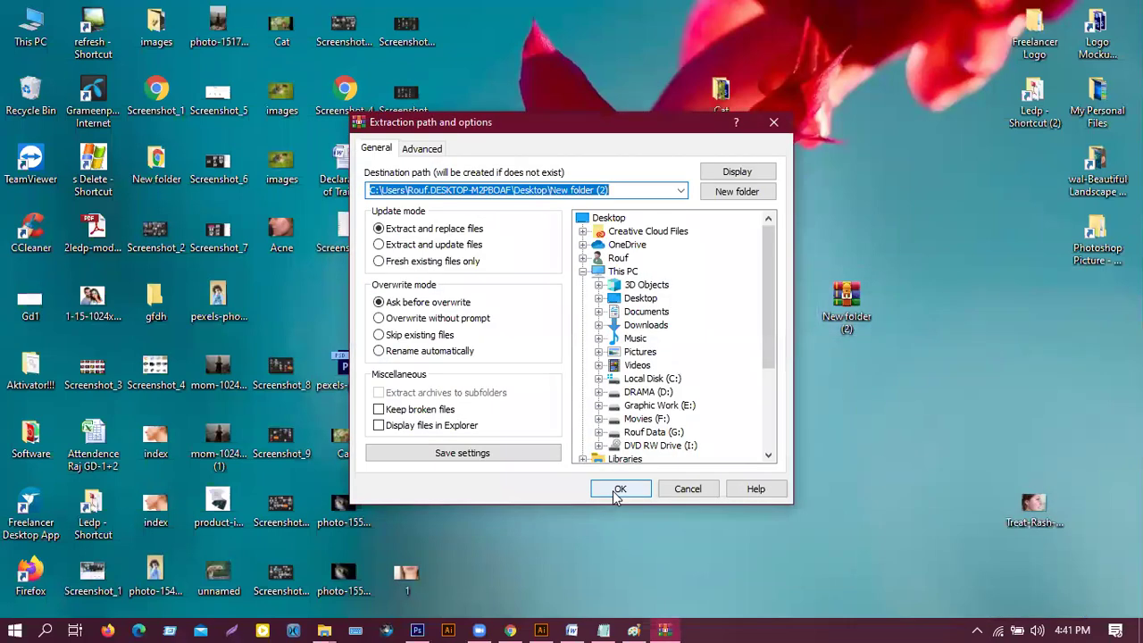
{"action": "left_click", "coordinate": [618, 490]}
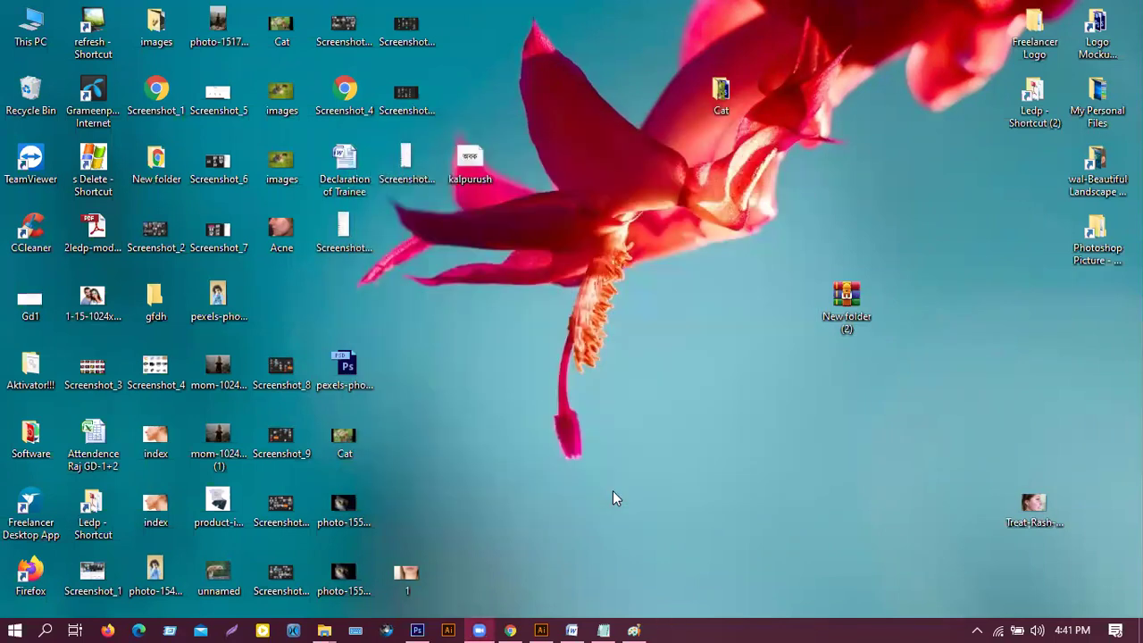
Place the extracted New folder (2) directly below the archive, open it to view its contents and close the window
{"action": "left_click_drag", "start_coordinate": [283, 302], "coordinate": [822, 385]}
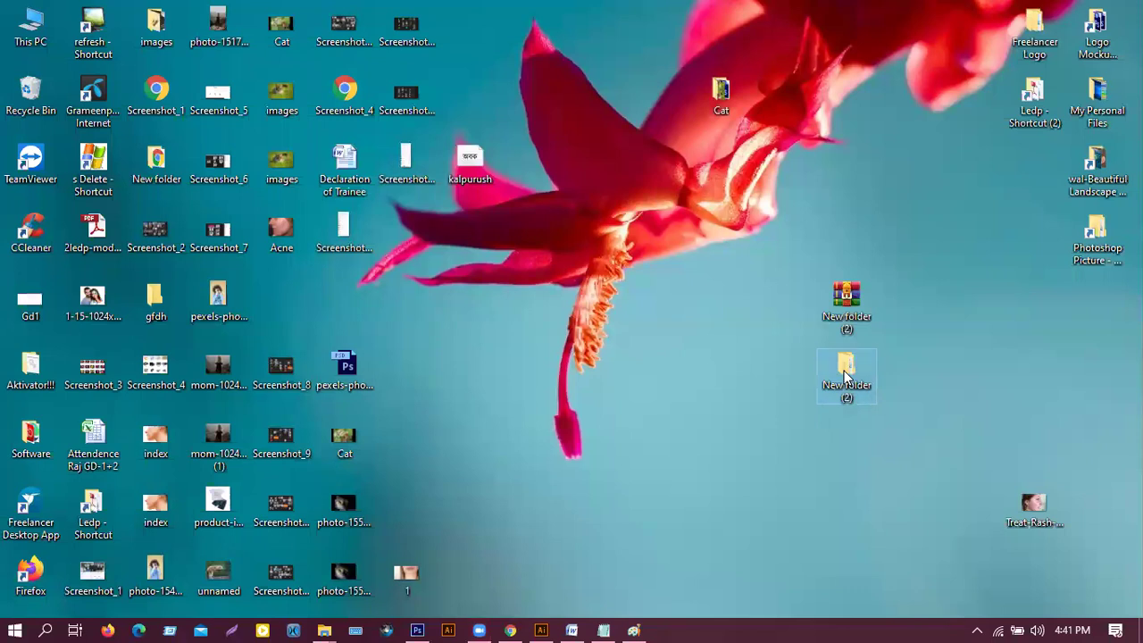
{"action": "double_click", "coordinate": [845, 376]}
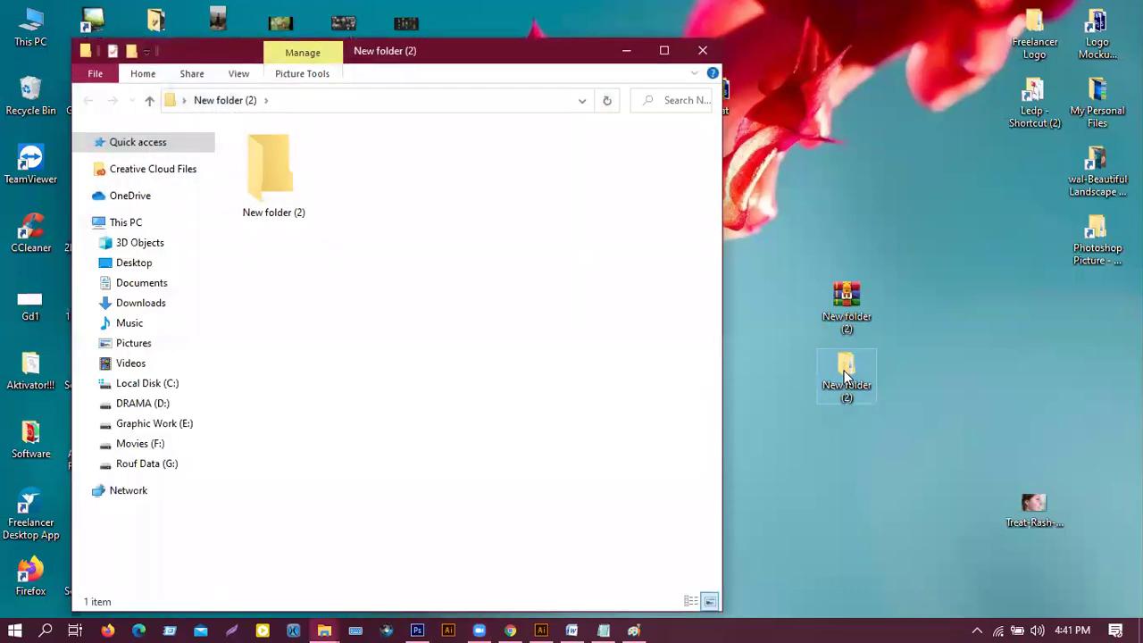
{"action": "left_click", "coordinate": [702, 52]}
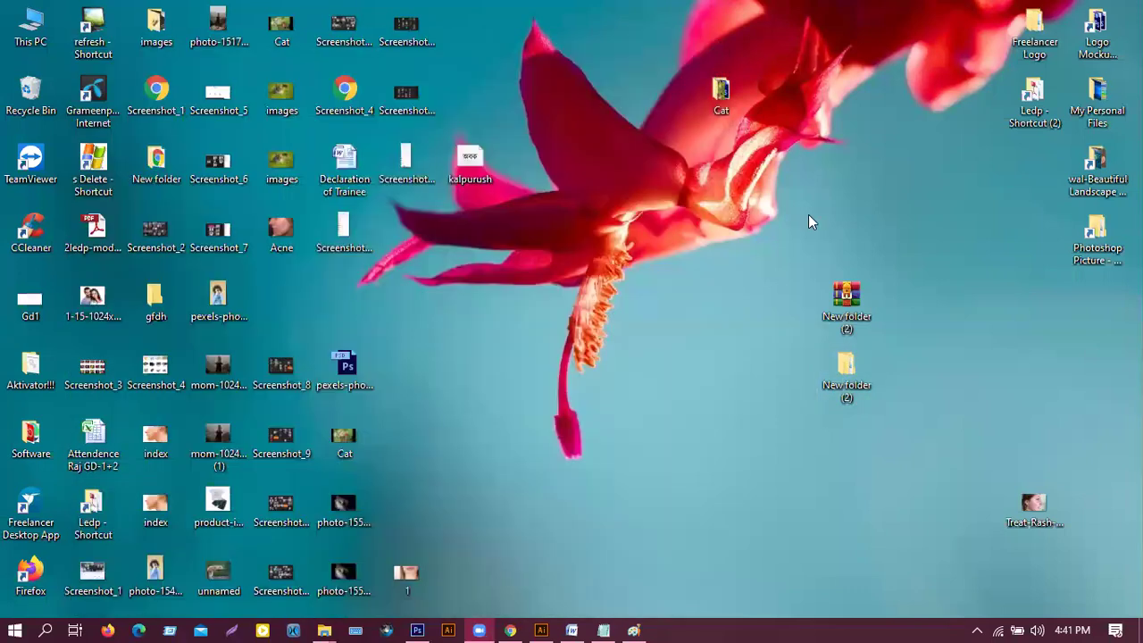
{"action": "left_click_drag", "start_coordinate": [787, 241], "coordinate": [804, 357]}
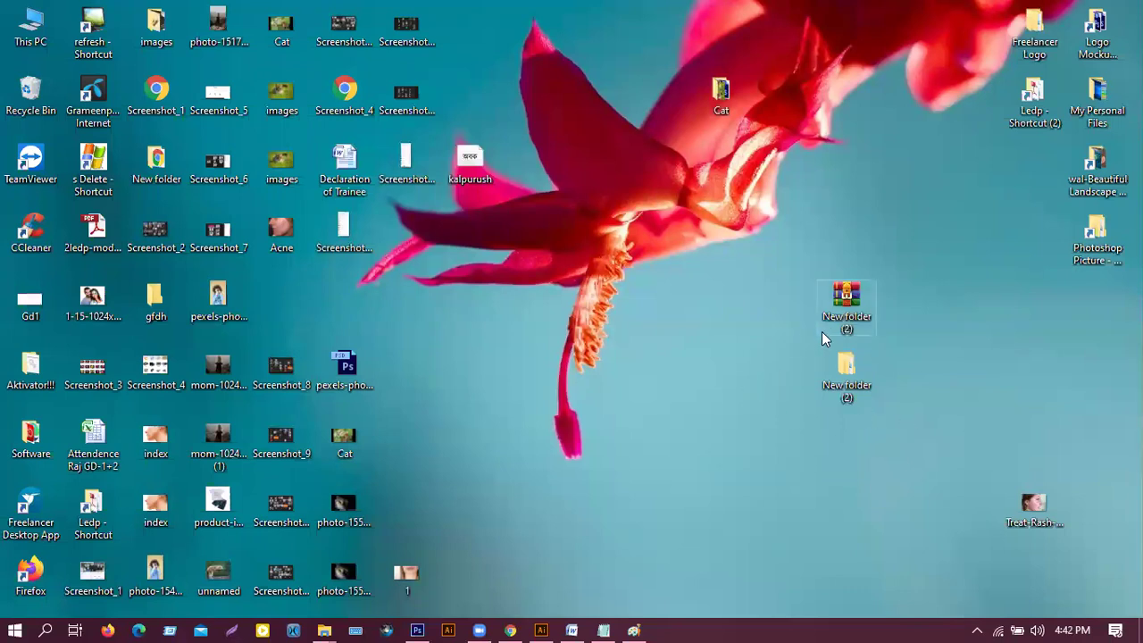
{"action": "left_click_drag", "start_coordinate": [779, 248], "coordinate": [907, 426]}
{"action": "left_click", "coordinate": [780, 403]}
{"action": "left_click_drag", "start_coordinate": [803, 263], "coordinate": [932, 405]}
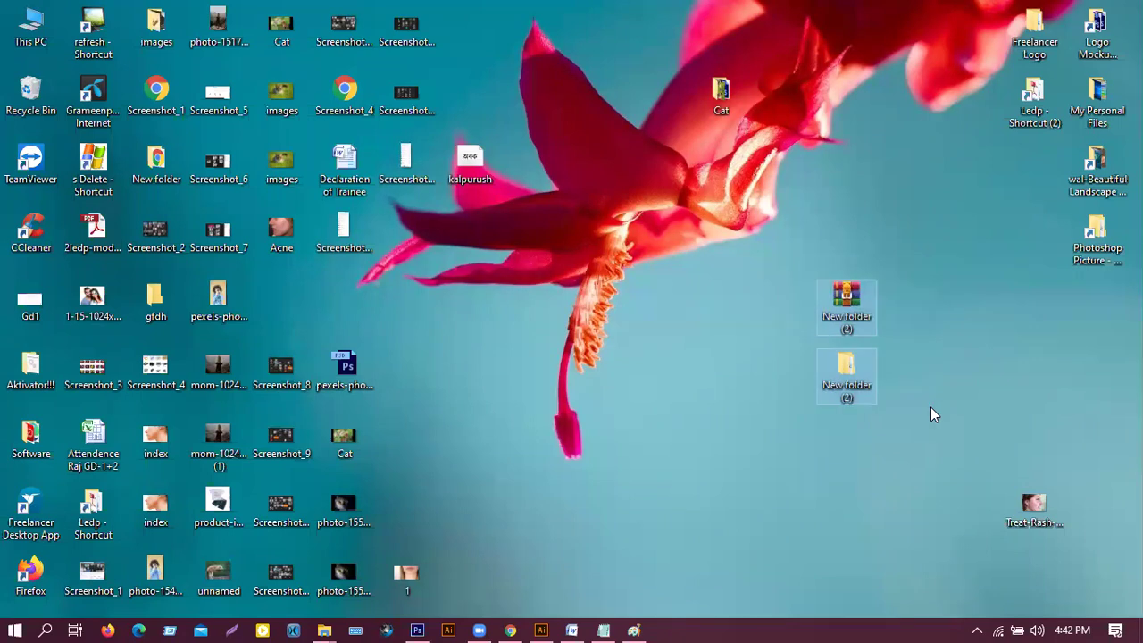
{"action": "left_click", "coordinate": [931, 407]}
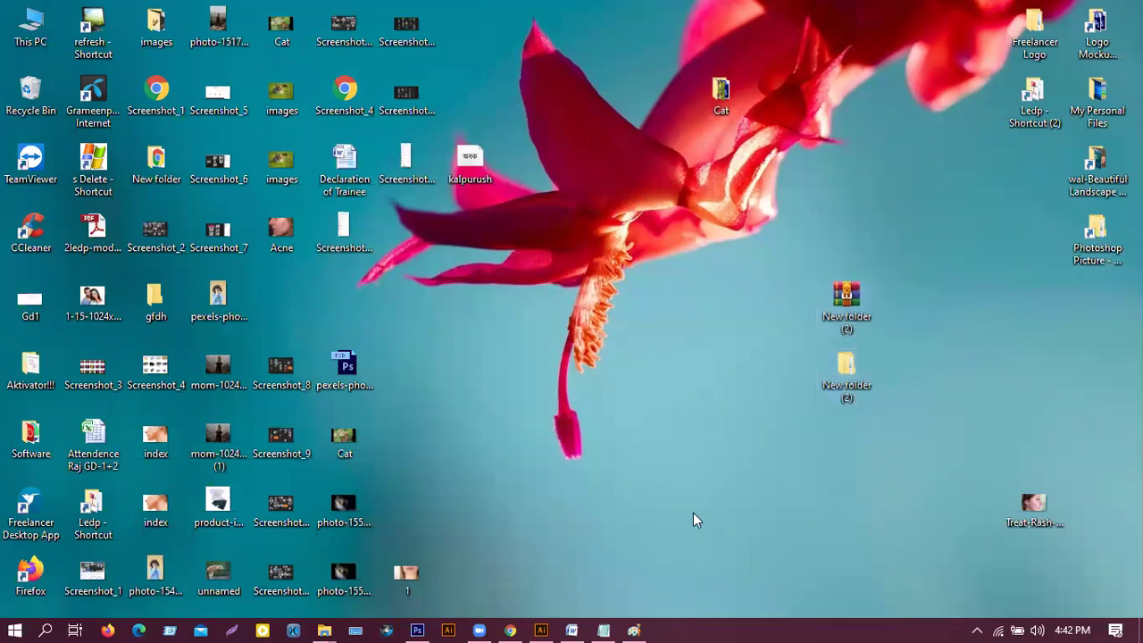
Switch to Photoshop, display the pen tool variants and activate the Pen Tool
{"action": "left_click", "coordinate": [420, 626]}
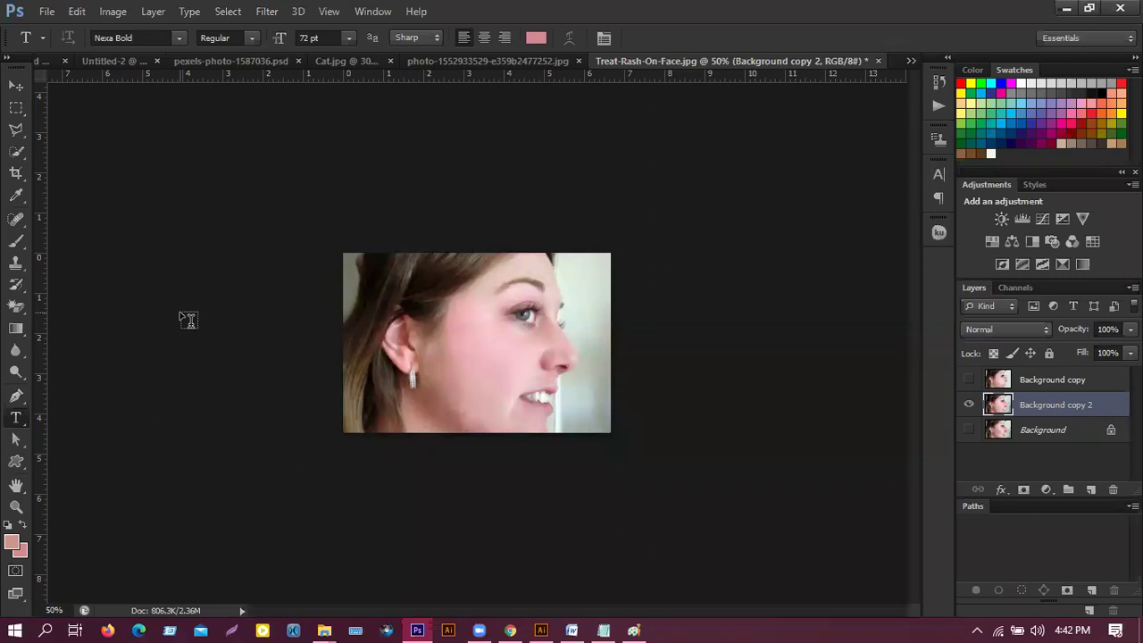
{"action": "left_click", "coordinate": [14, 400]}
{"action": "left_click", "coordinate": [12, 406]}
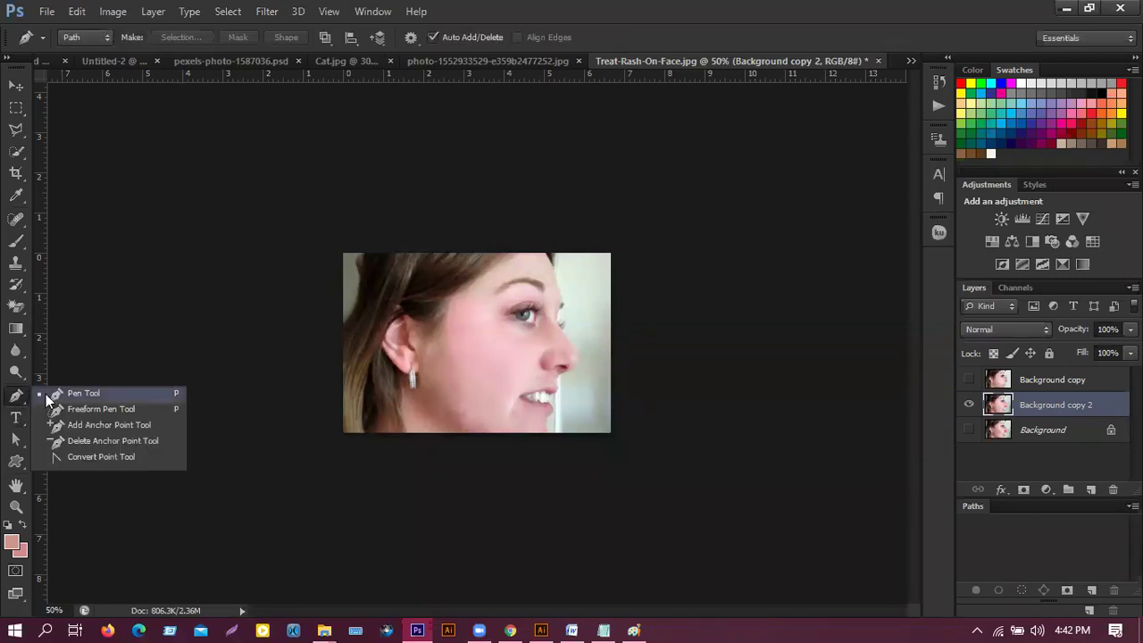
{"action": "left_click", "coordinate": [46, 393]}
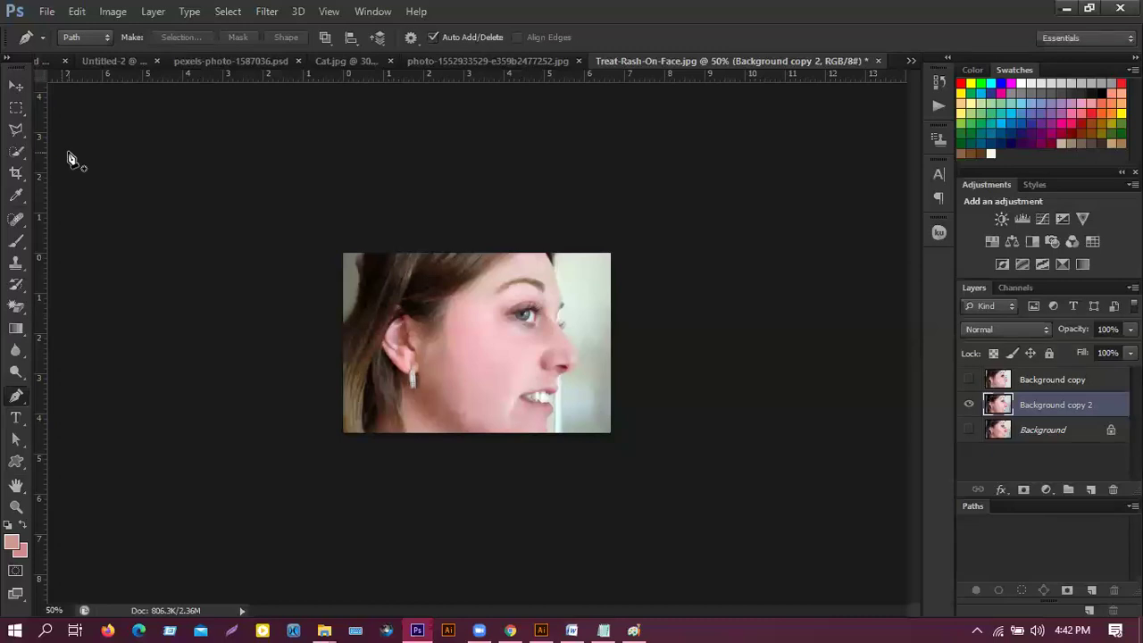
{"action": "mouse_move", "coordinate": [489, 625]}
{"action": "left_click", "coordinate": [877, 60]}
{"action": "left_click", "coordinate": [579, 250]}
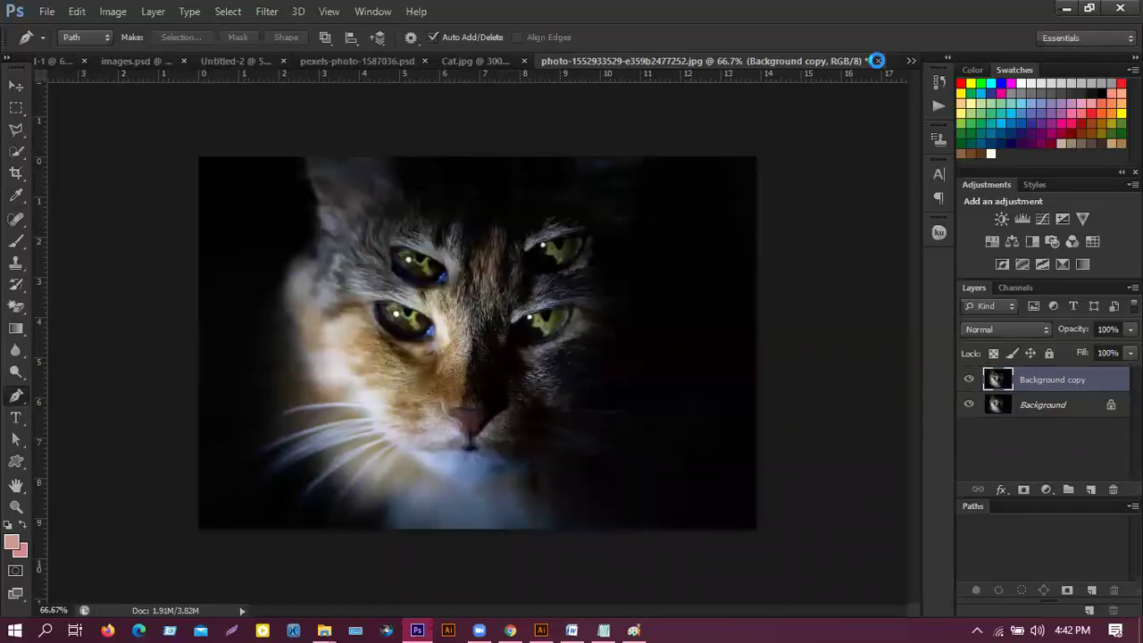
{"action": "left_click", "coordinate": [877, 60]}
{"action": "left_click", "coordinate": [595, 256]}
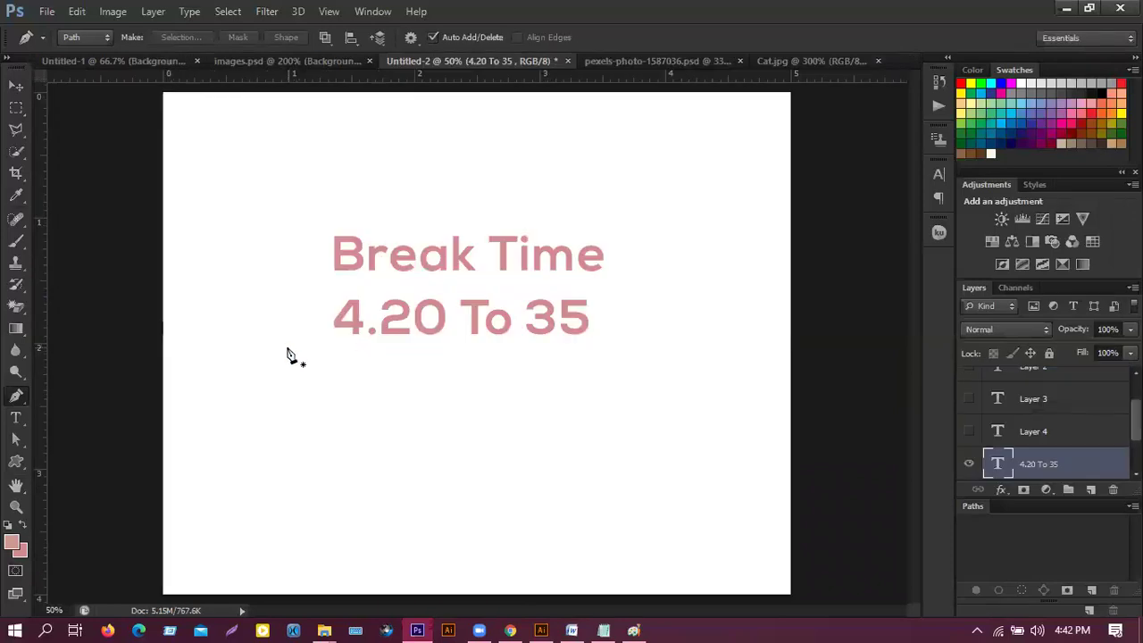
Display the tools grouped with Gradient, Blur, Pen and Polygonal Lasso, and finish with the Move tool active
{"action": "left_click", "coordinate": [25, 338]}
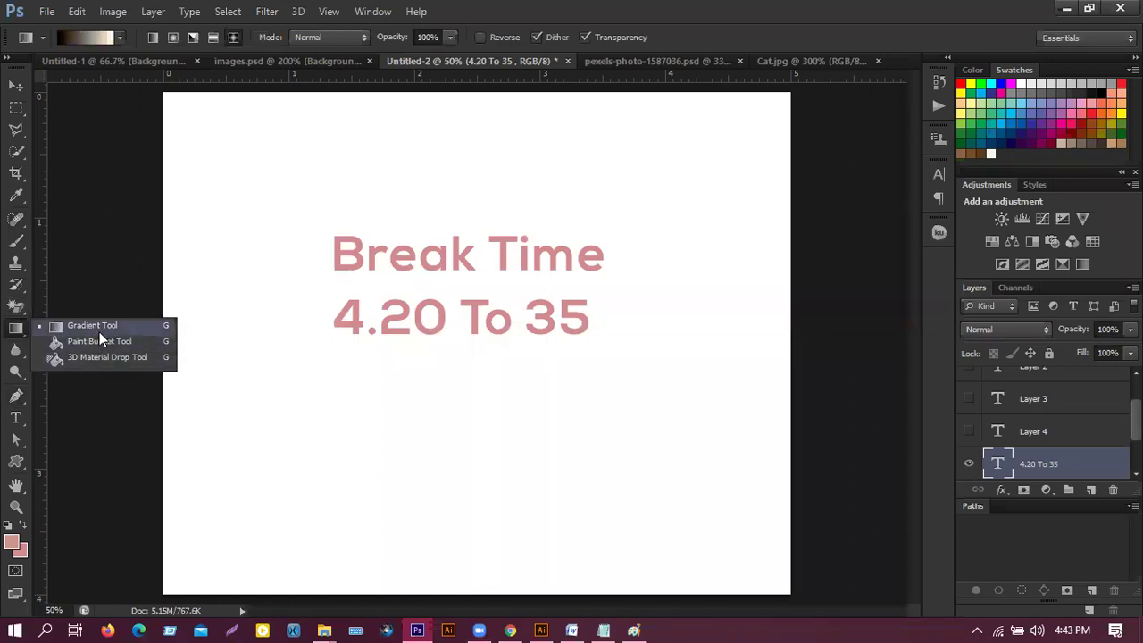
{"action": "left_click", "coordinate": [17, 353]}
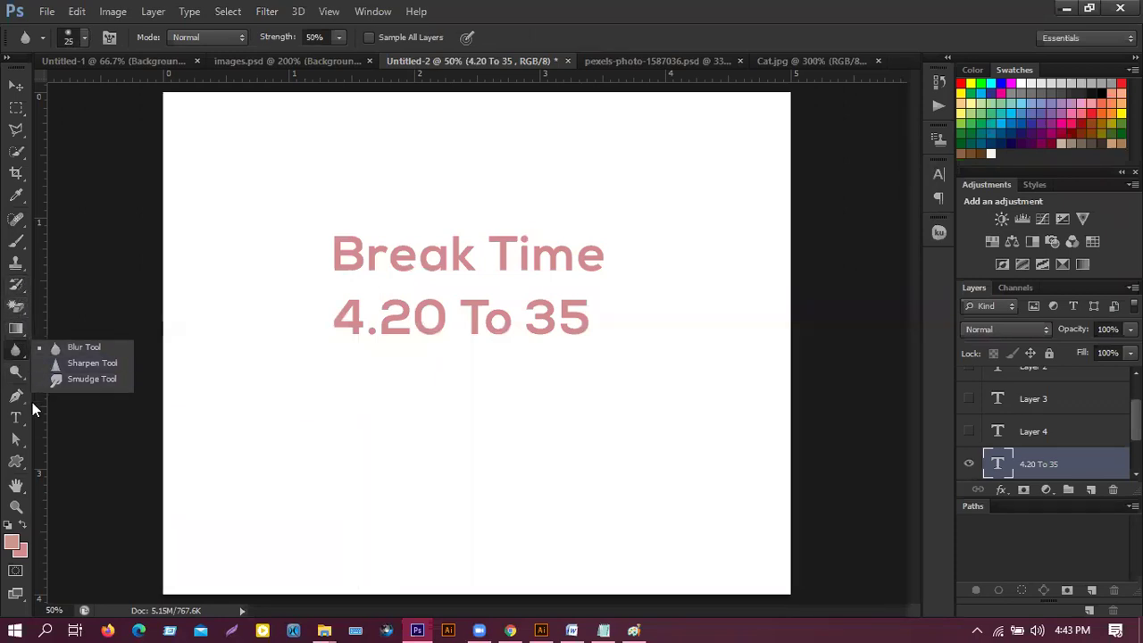
{"action": "left_click", "coordinate": [17, 398]}
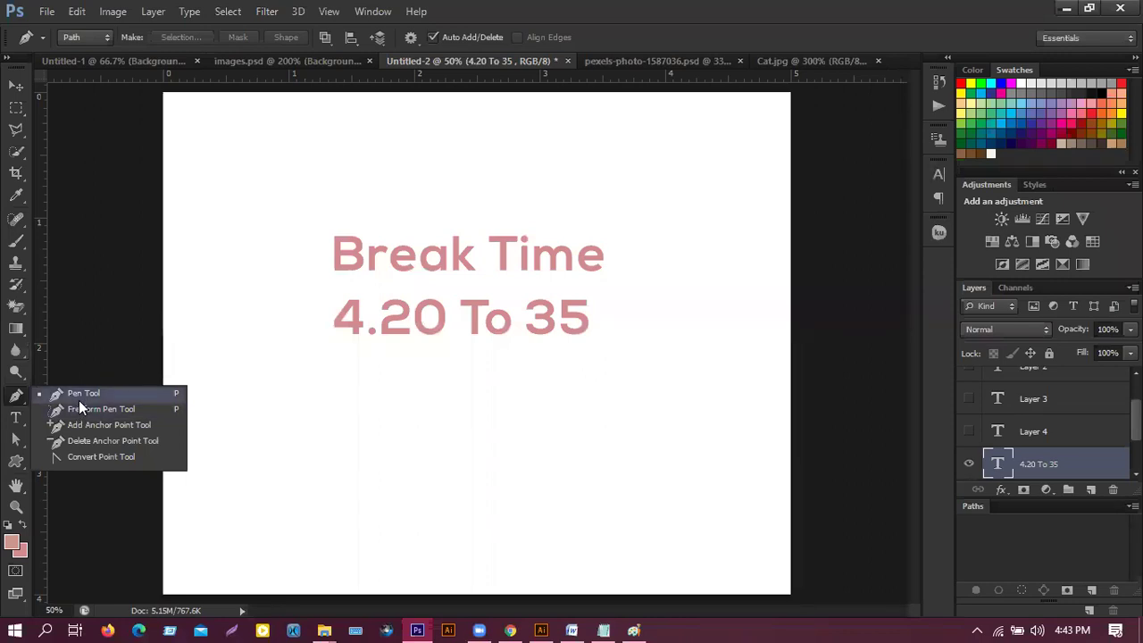
{"action": "left_click", "coordinate": [23, 130]}
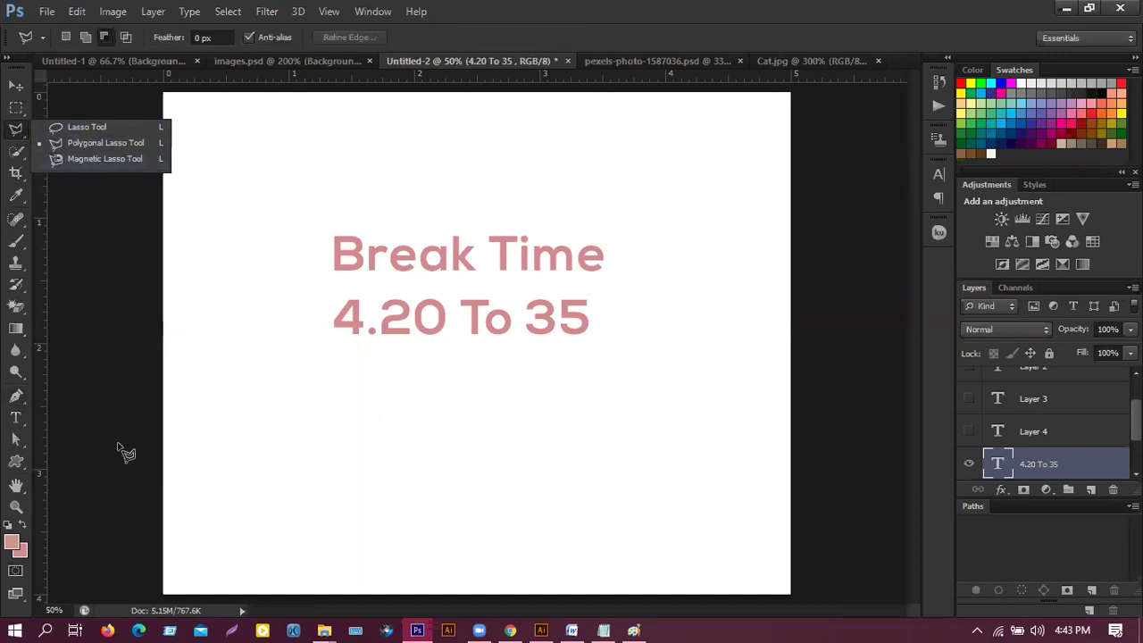
{"action": "left_click", "coordinate": [16, 398]}
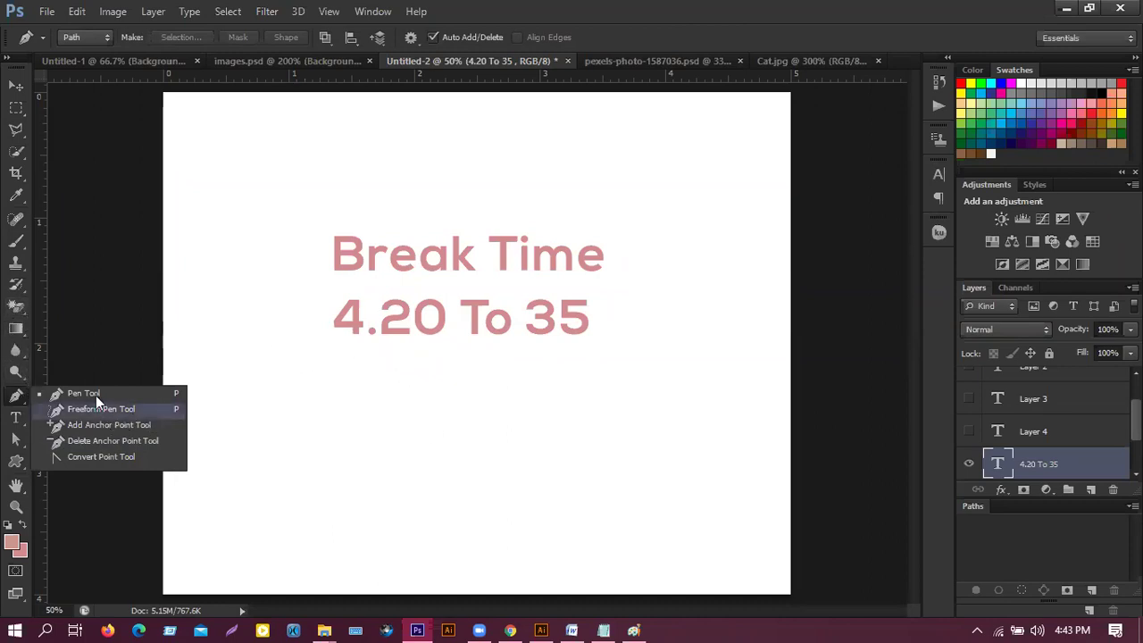
{"action": "key", "text": "v"}
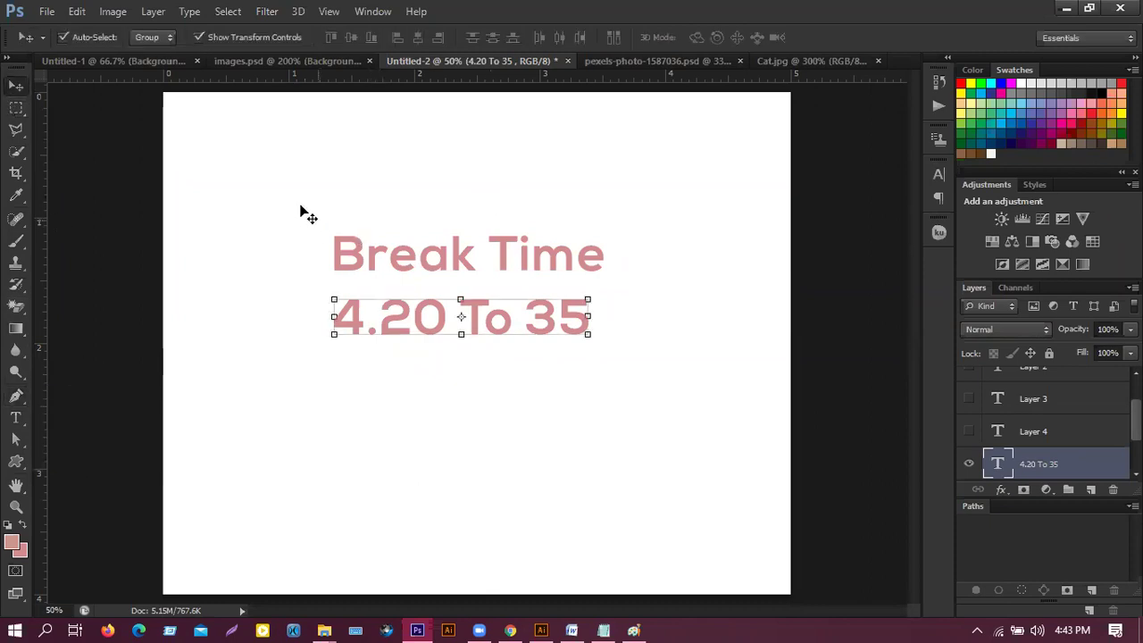
Close Cat.jpg without saving its changes, and close the pexels-photo-1587036.psd document
{"action": "left_click", "coordinate": [814, 57]}
{"action": "left_click", "coordinate": [813, 59]}
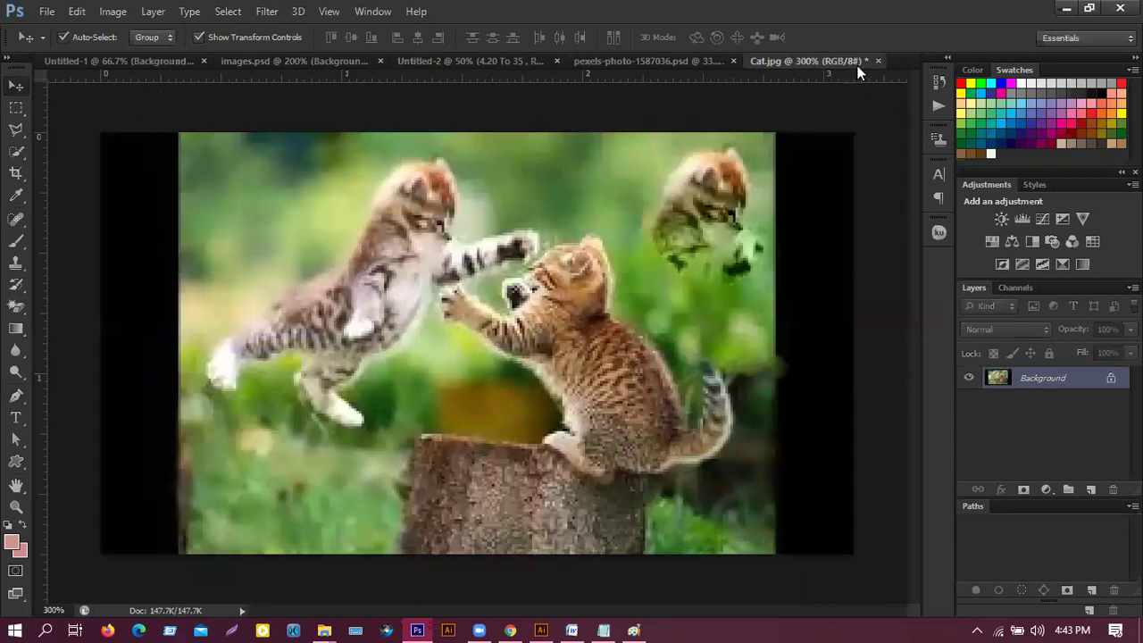
{"action": "left_click", "coordinate": [878, 61]}
{"action": "left_click", "coordinate": [583, 250]}
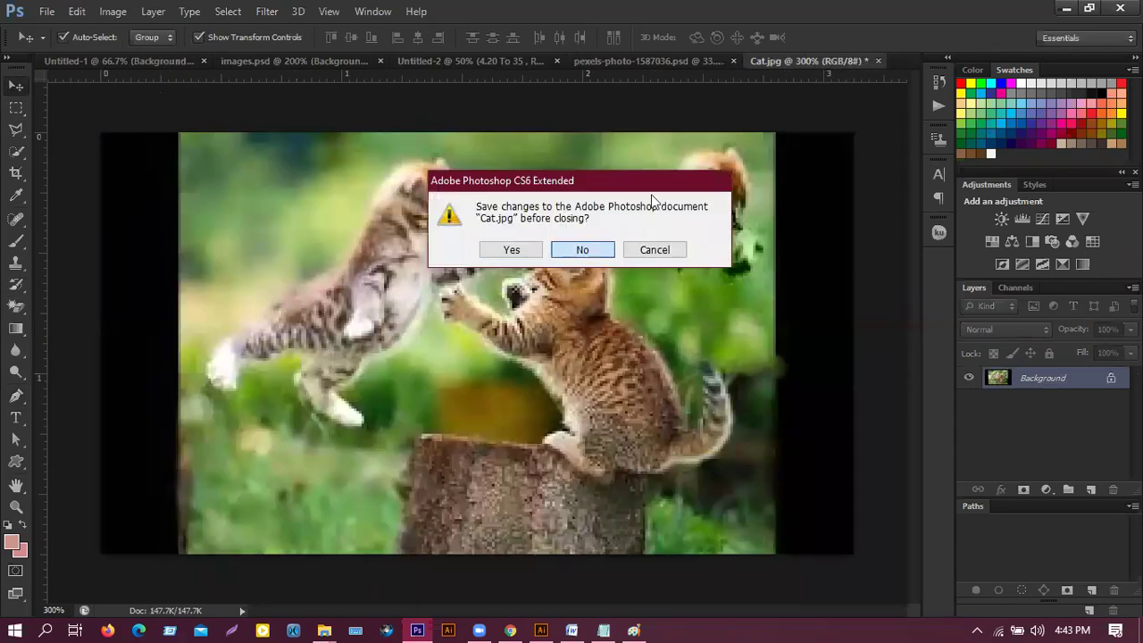
{"action": "left_click", "coordinate": [716, 62]}
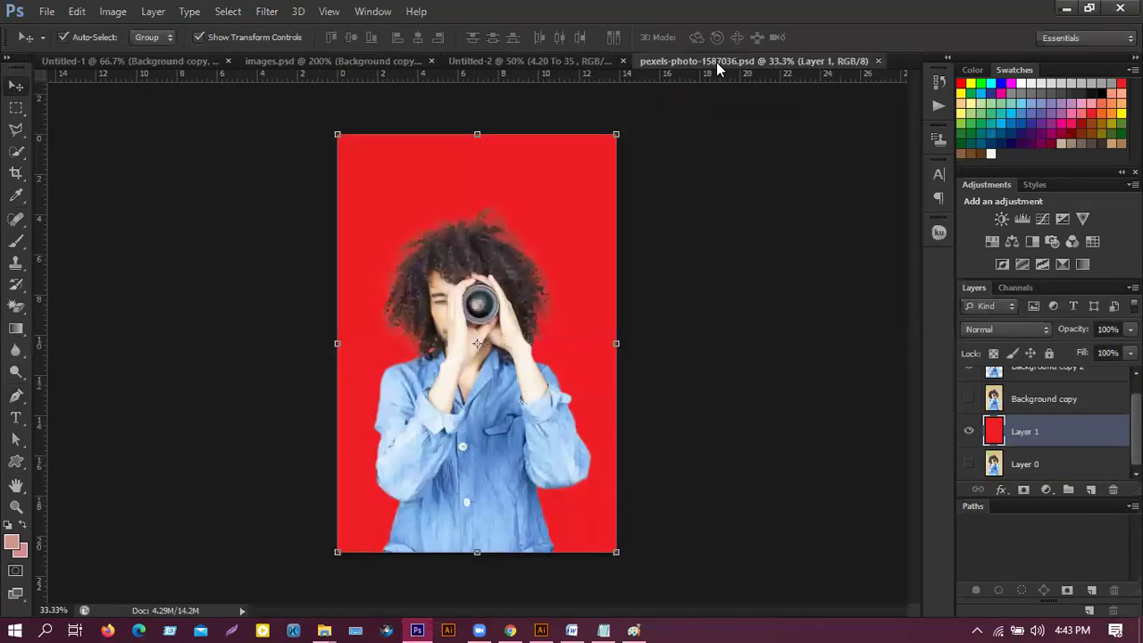
{"action": "left_click", "coordinate": [877, 60]}
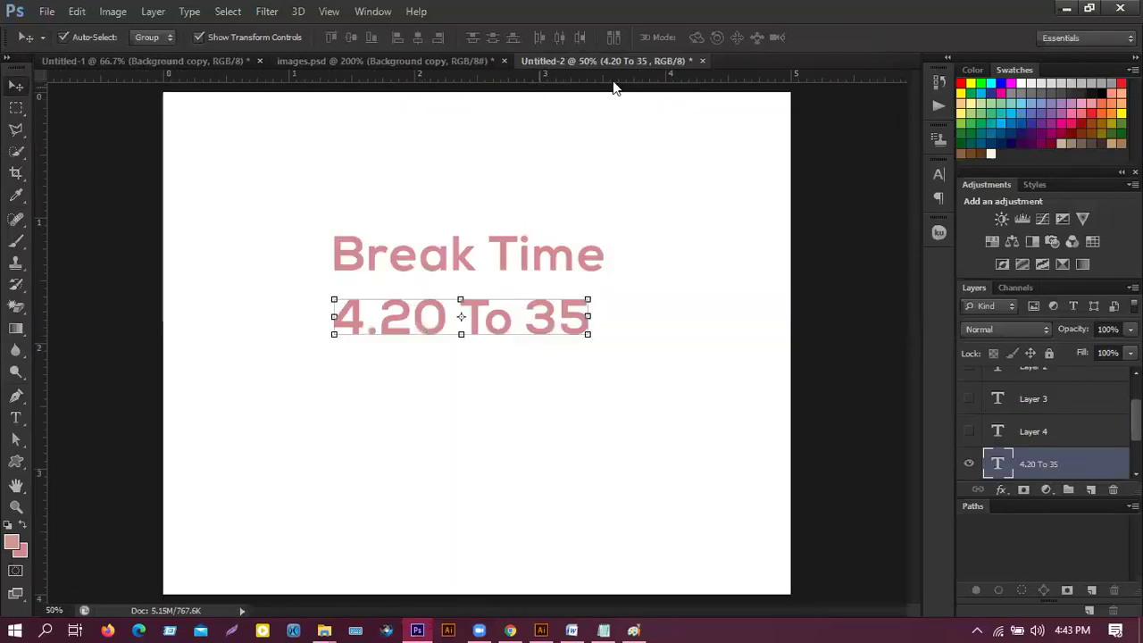
Examine the before and after versions of the cat in images.psd up close, and minimize Photoshop
{"action": "left_click", "coordinate": [445, 62]}
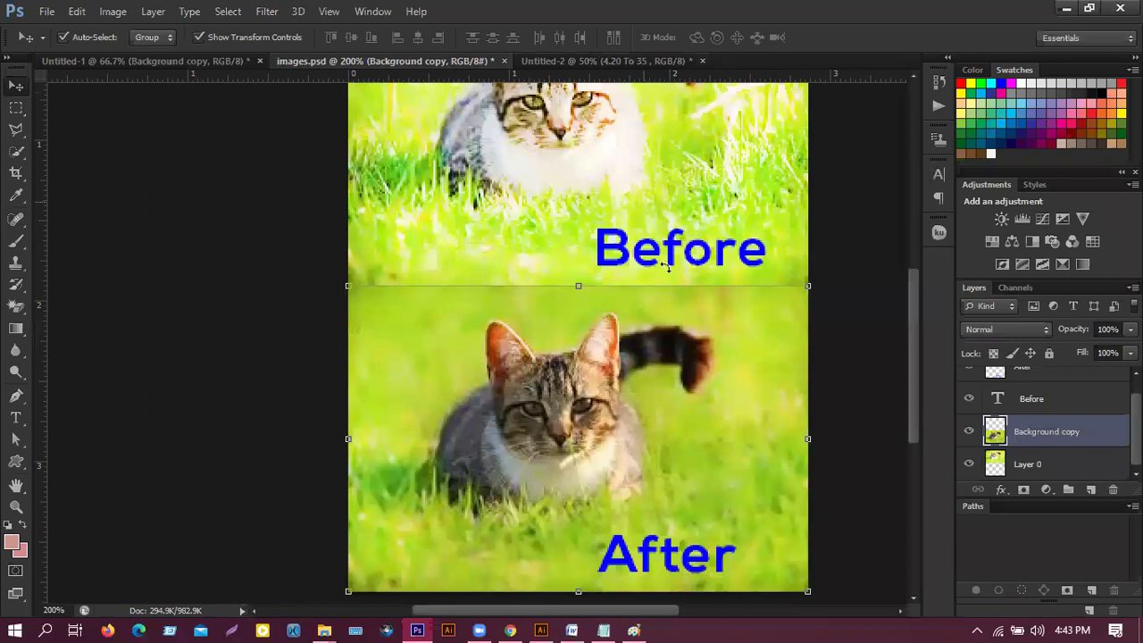
{"action": "scroll", "coordinate": [722, 428], "scroll_direction": "up", "scroll_amount": 3}
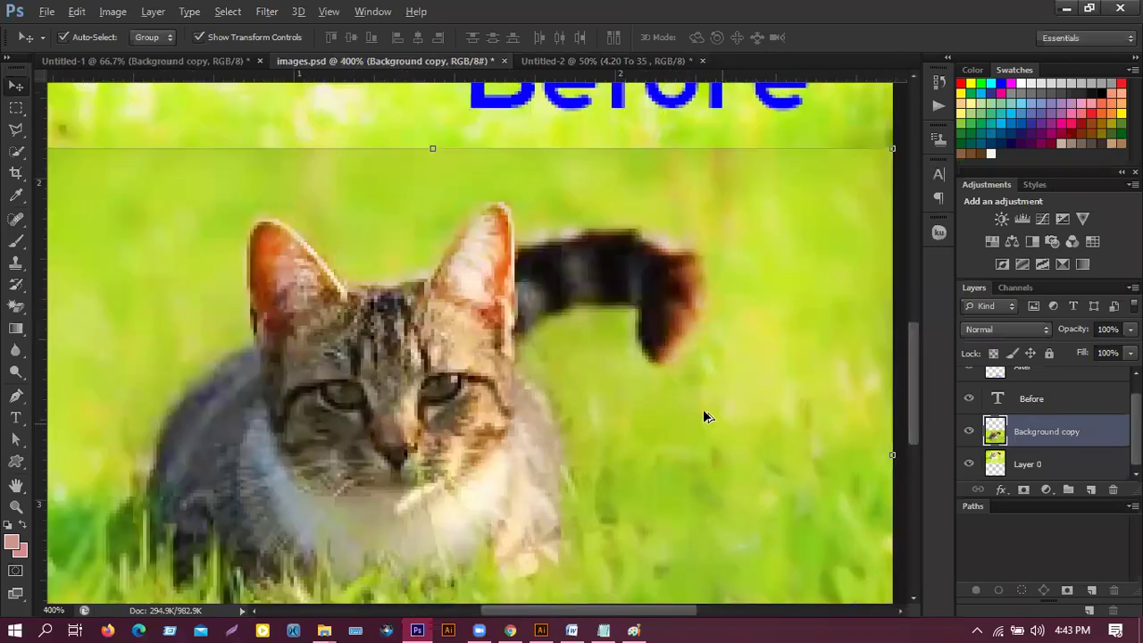
{"action": "scroll", "coordinate": [704, 413], "scroll_direction": "down", "scroll_amount": 1}
{"action": "left_click", "coordinate": [1066, 9]}
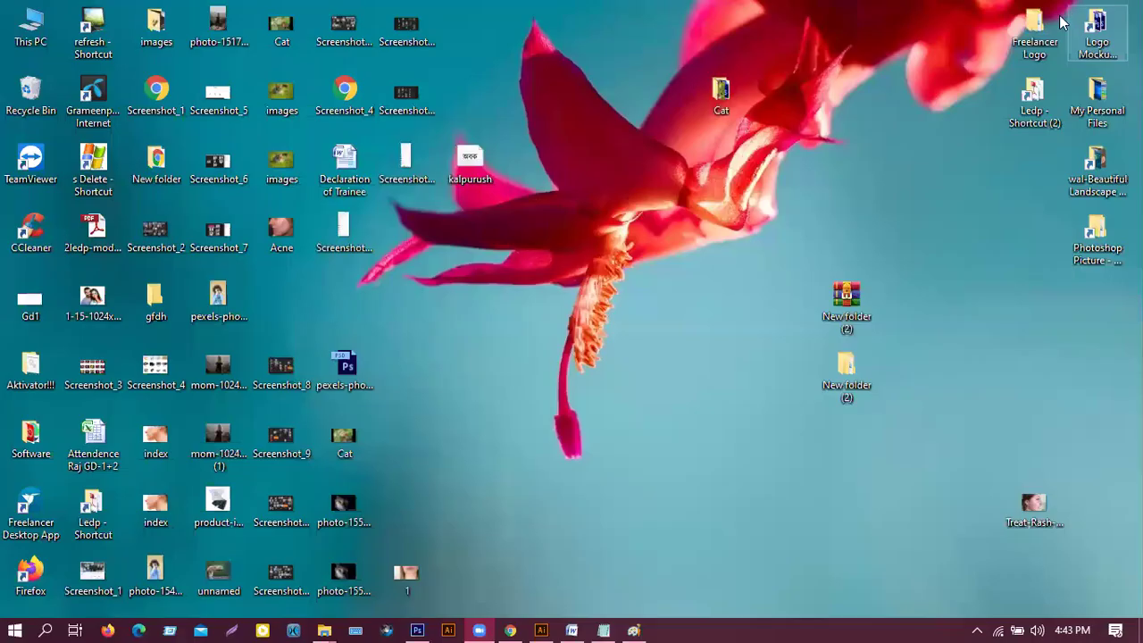
Switch to Chrome and open a new browser tab
{"action": "left_click", "coordinate": [510, 630]}
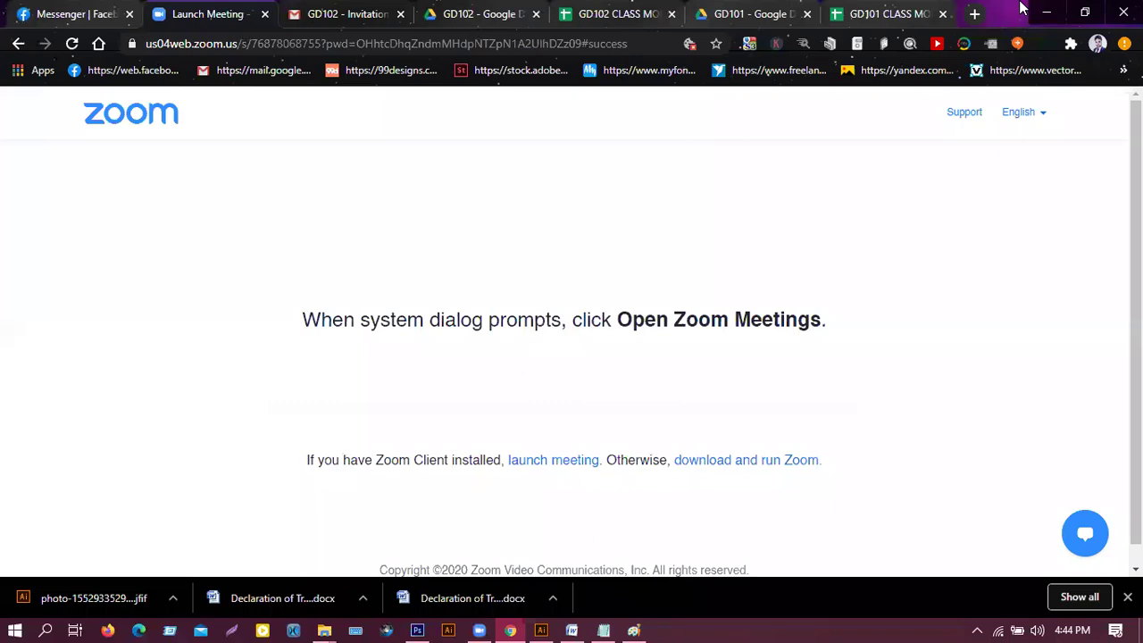
{"action": "left_click", "coordinate": [1044, 15]}
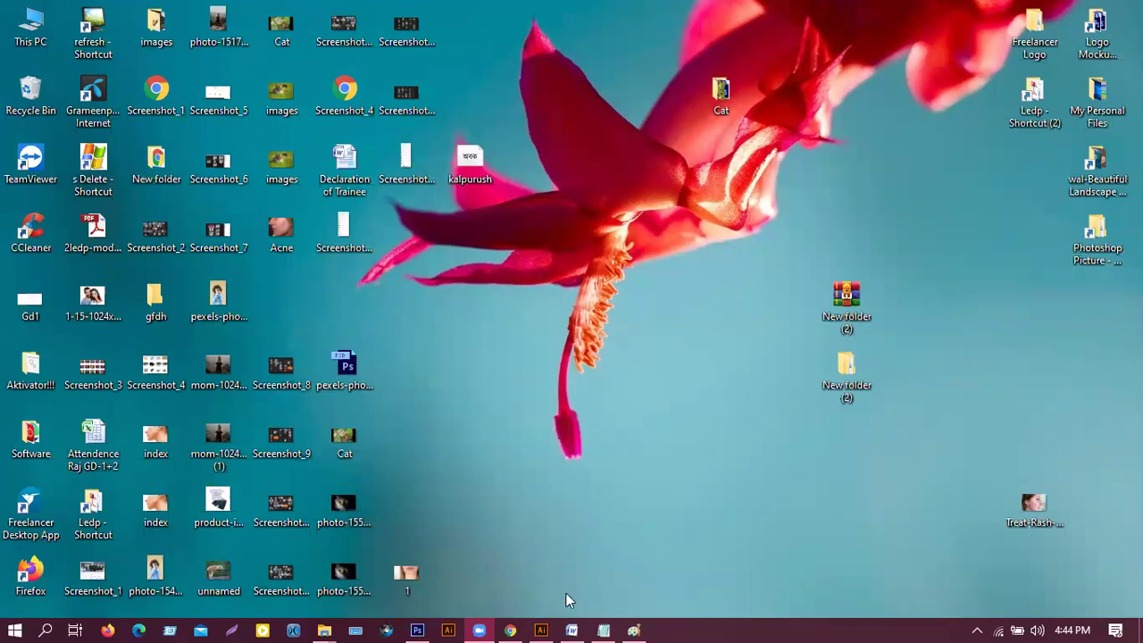
{"action": "left_click", "coordinate": [510, 630]}
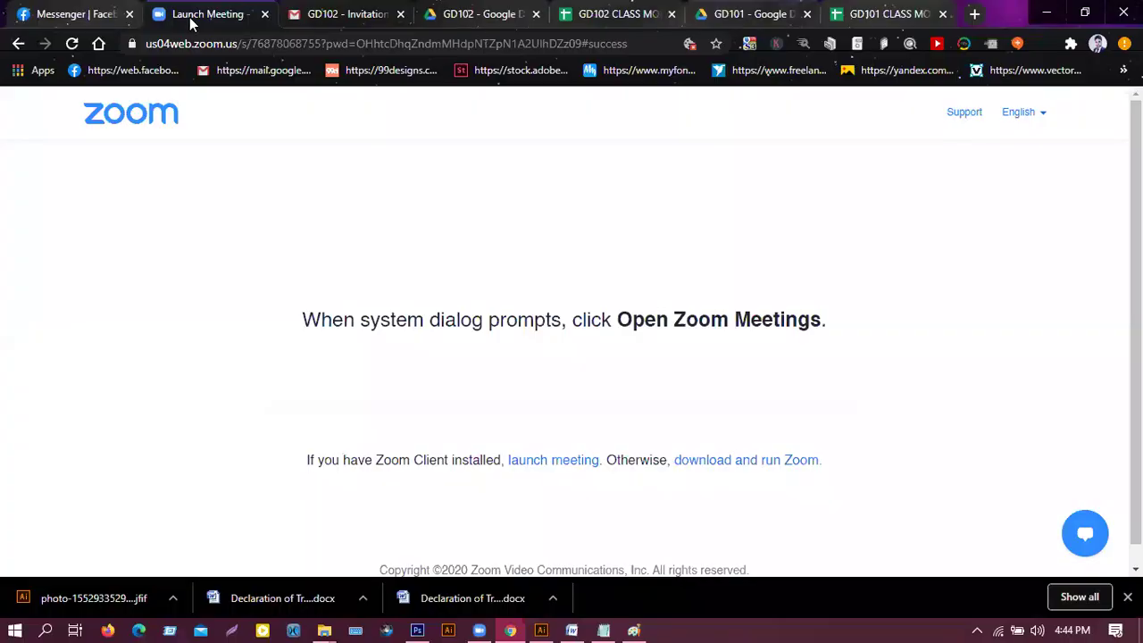
{"action": "left_click", "coordinate": [975, 13]}
{"action": "left_click", "coordinate": [802, 205]}
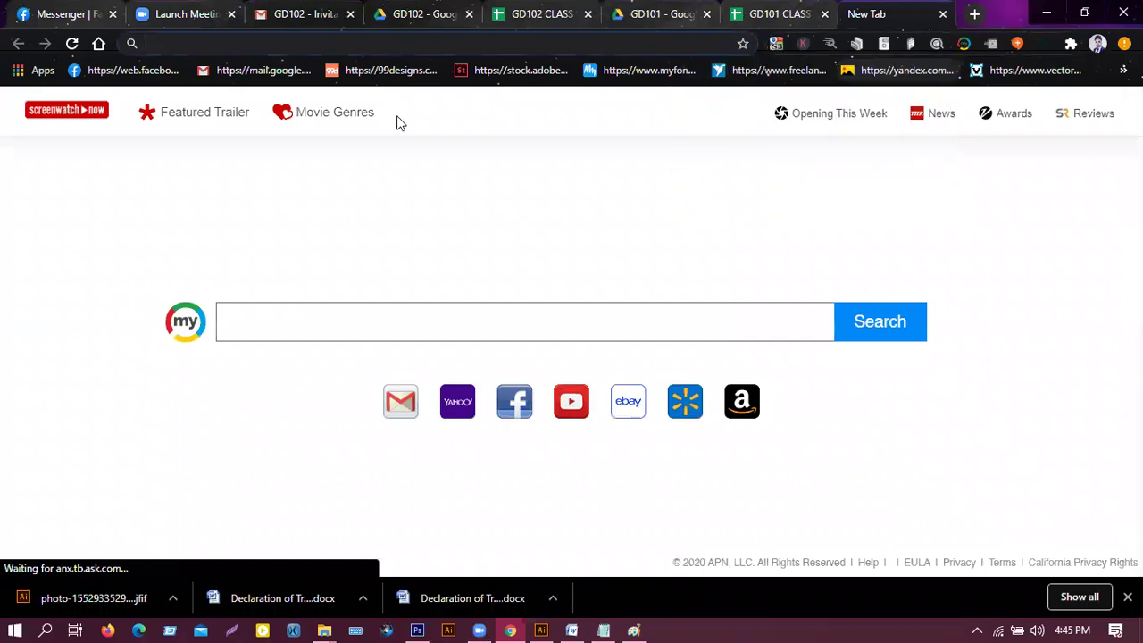